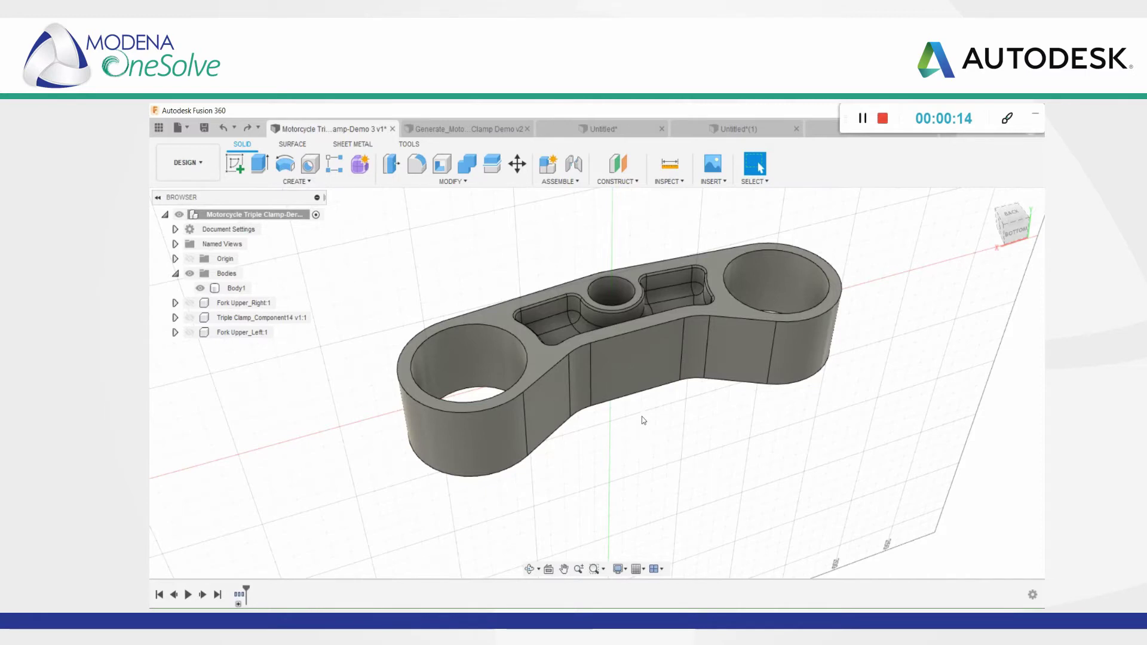
Examine the two large fork bores and the central bore of the triple clamp body
middle_click_drag(642, 417, 479, 359, "shift")
left_click(474, 358)
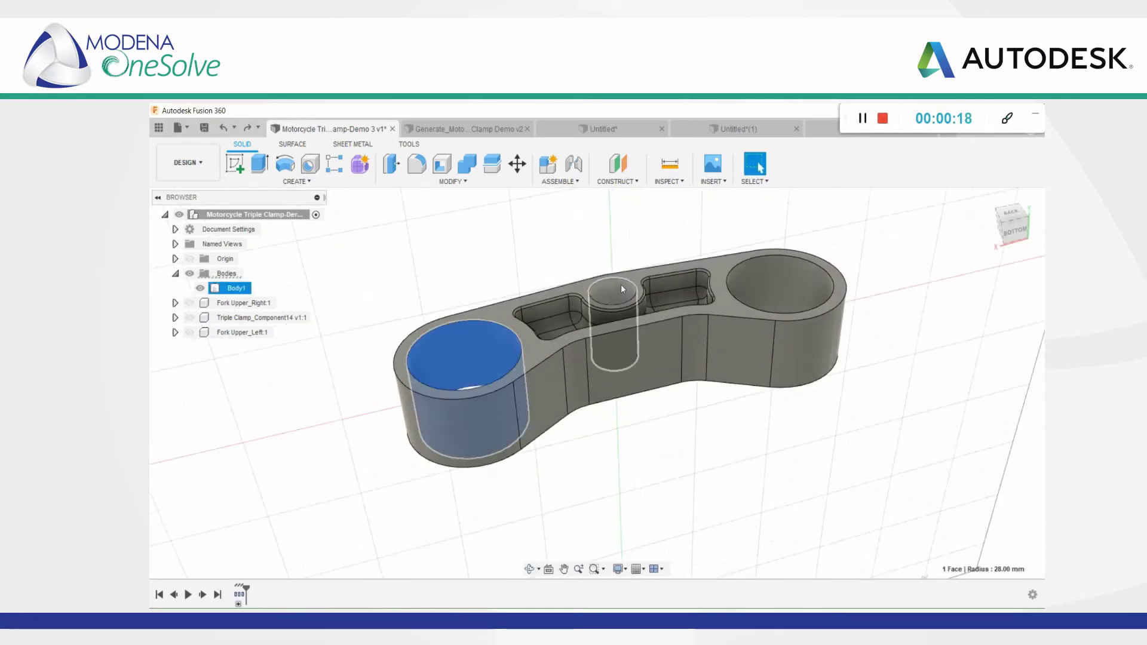
left_click(621, 289)
left_click(819, 292)
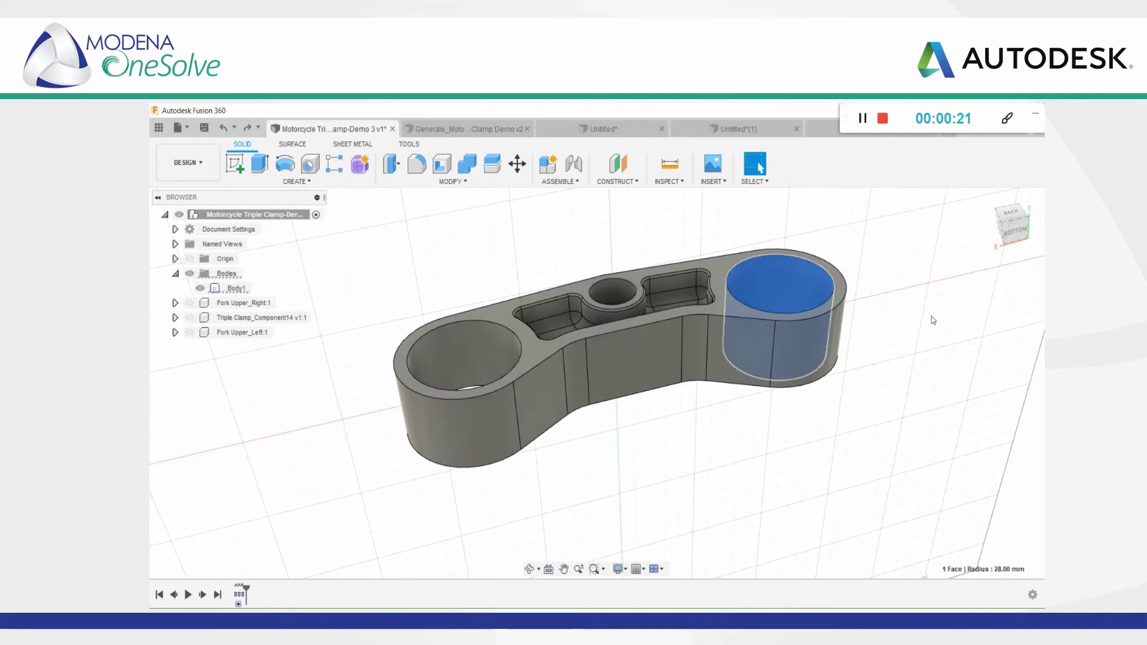
left_click(934, 320)
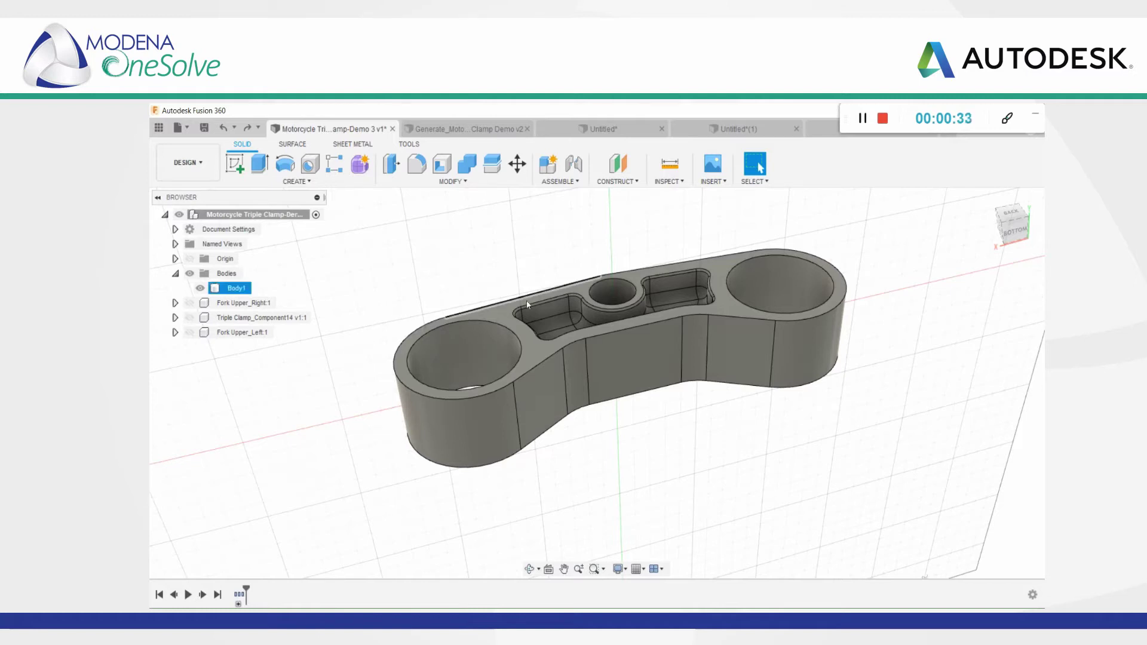
scroll(537, 290, "down", 1)
key("F4")
mouse_move(537, 290)
left_mouse_down()
mouse_move(543, 256)
mouse_move(538, 281)
left_mouse_up()
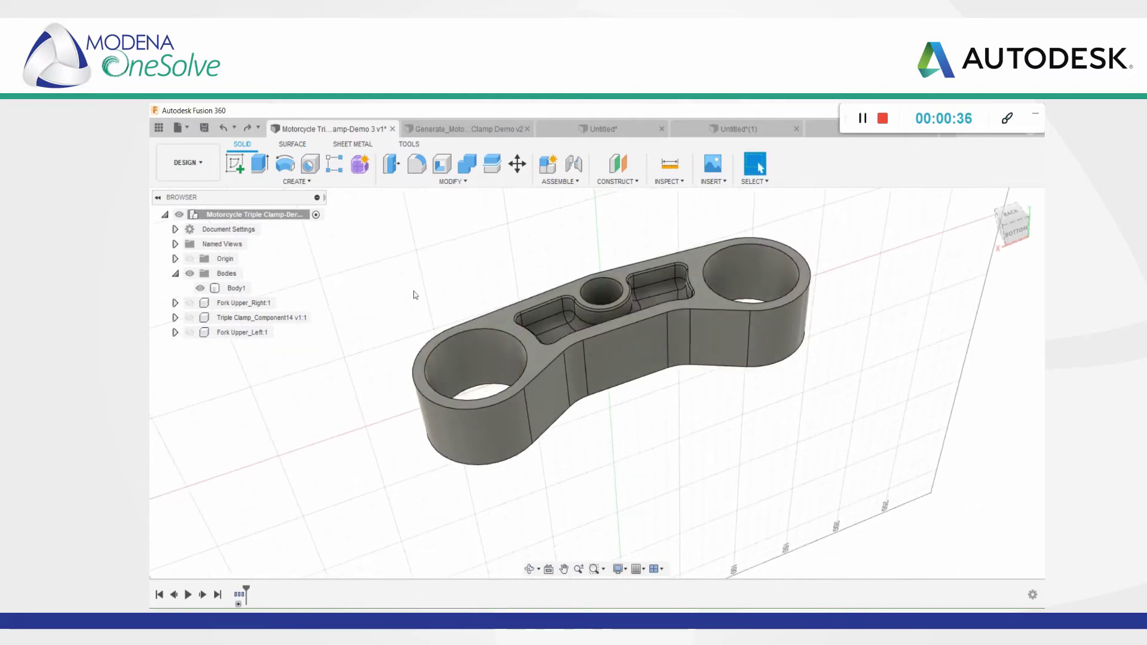
Hide the original clamp body and switch to the Generative Design workspace
left_click(200, 288)
left_click(199, 165)
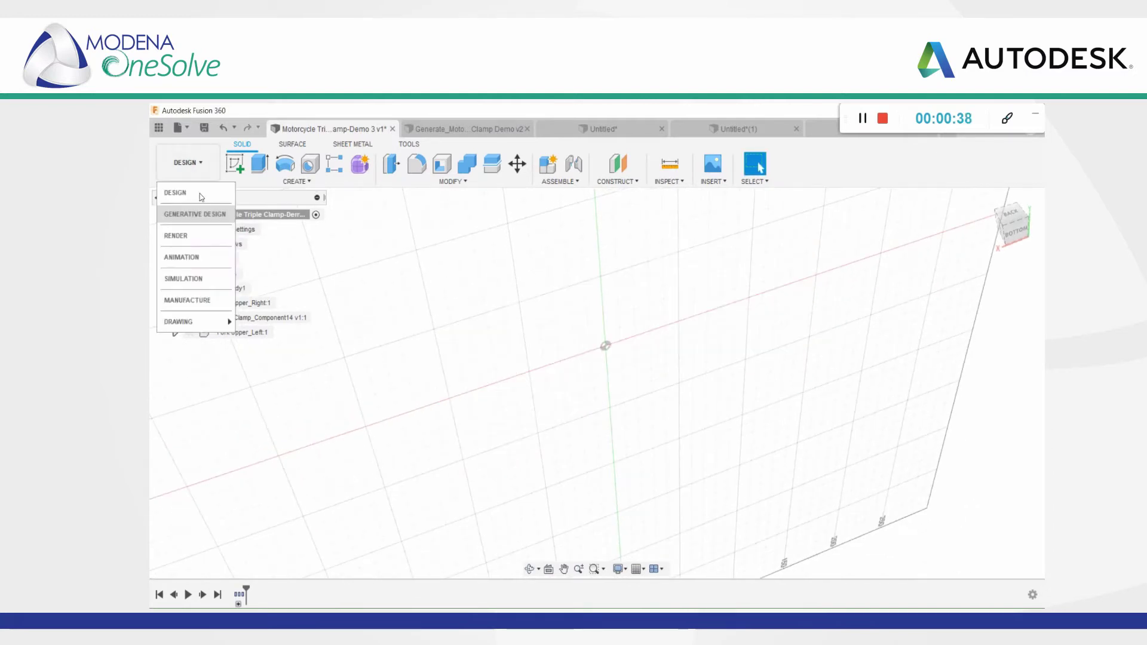
left_click(202, 217)
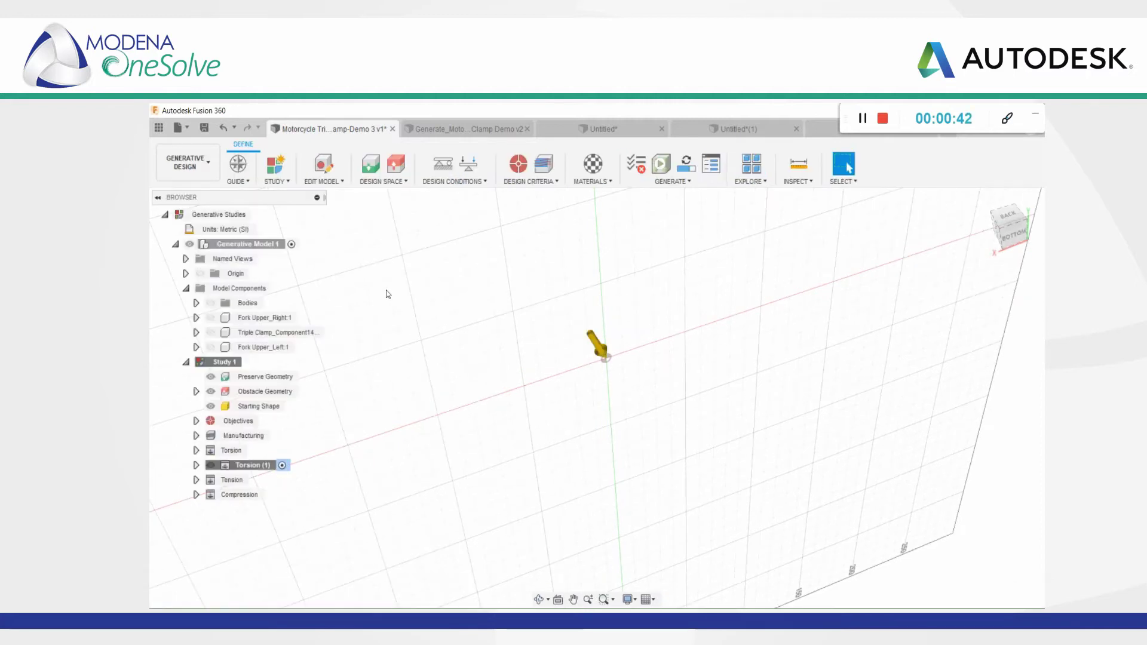
Show the generative model's bodies and assign the two large rings and the small central ring as preserve geometry
left_click(211, 303)
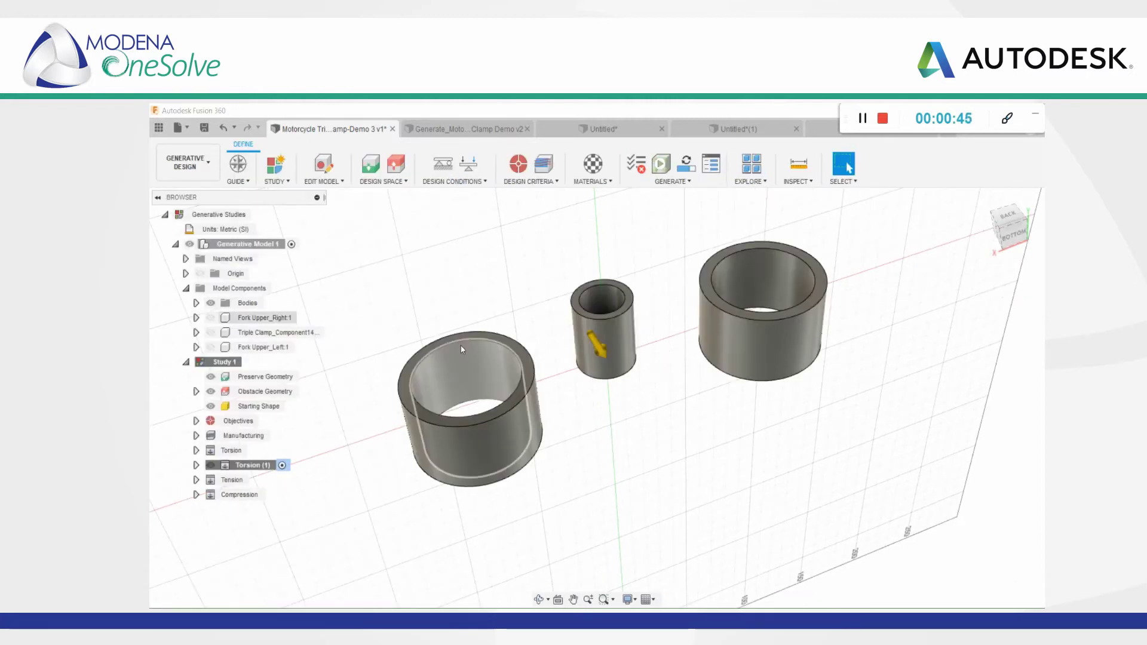
middle_click_drag(461, 345, 499, 365, "shift")
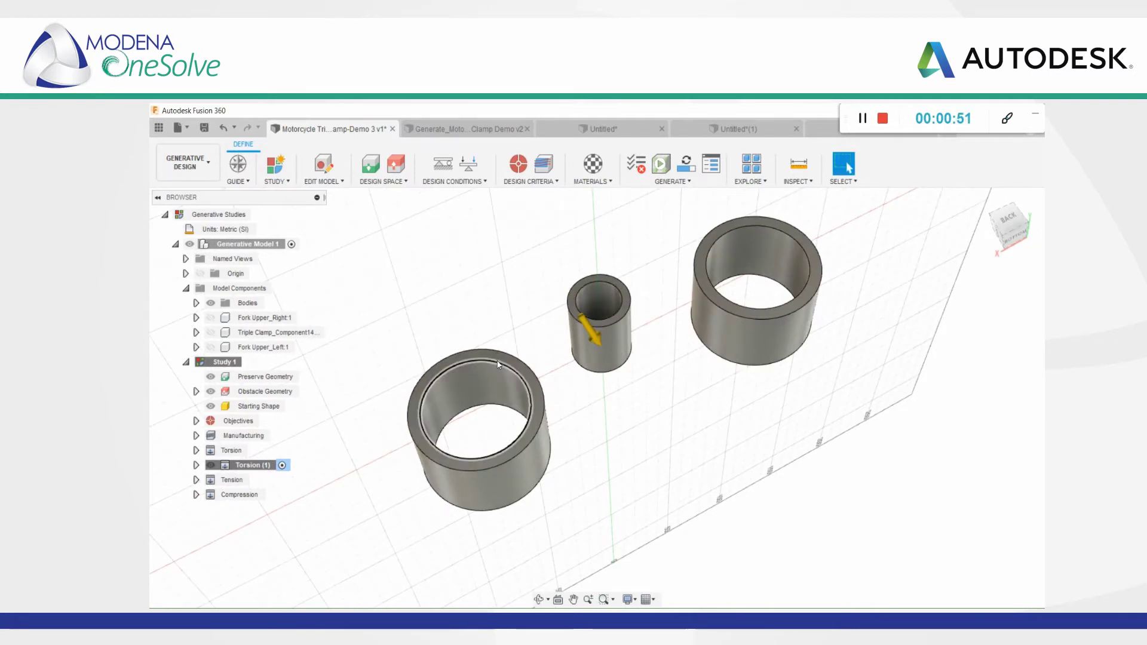
left_click(380, 172)
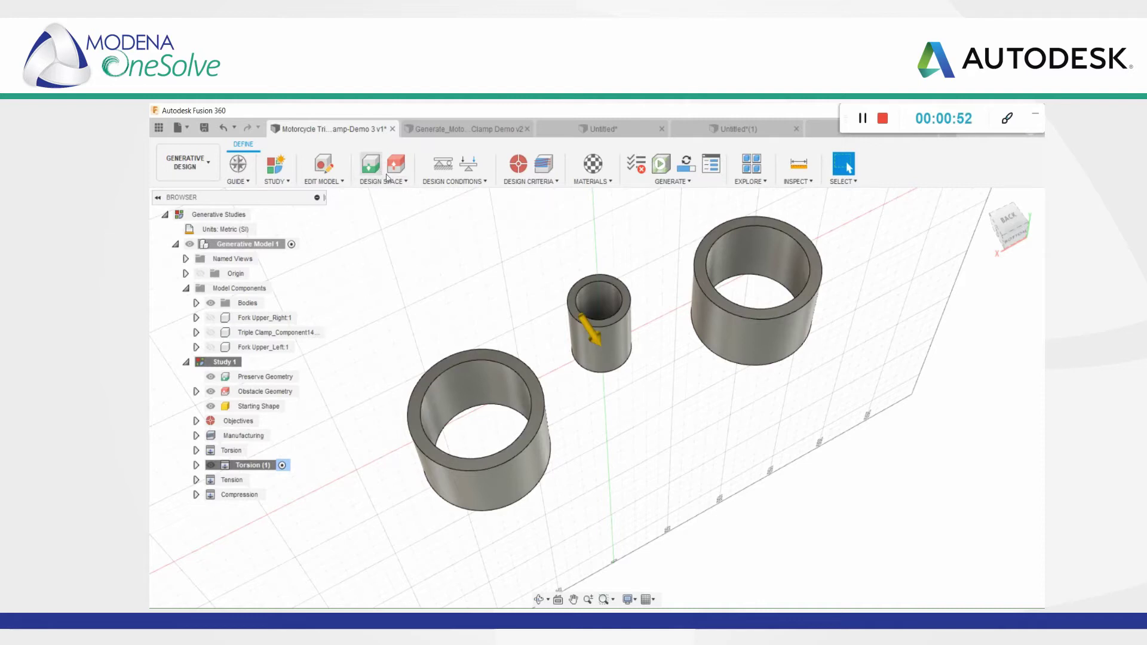
left_click(545, 364)
left_click(621, 339)
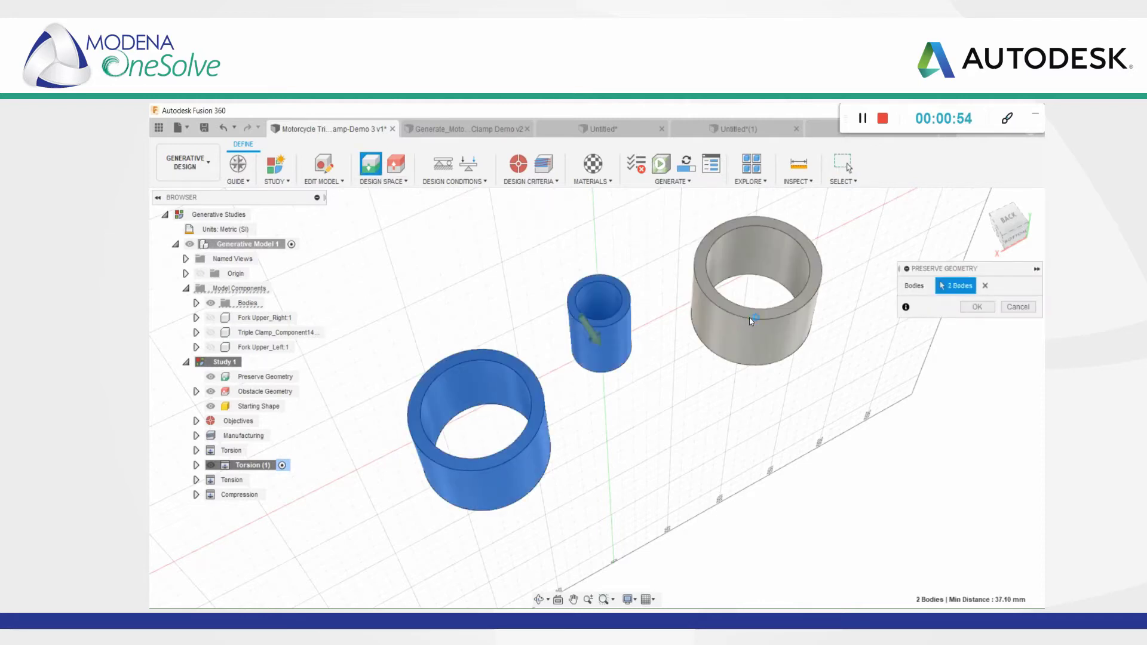
left_click(776, 322)
left_click(975, 307)
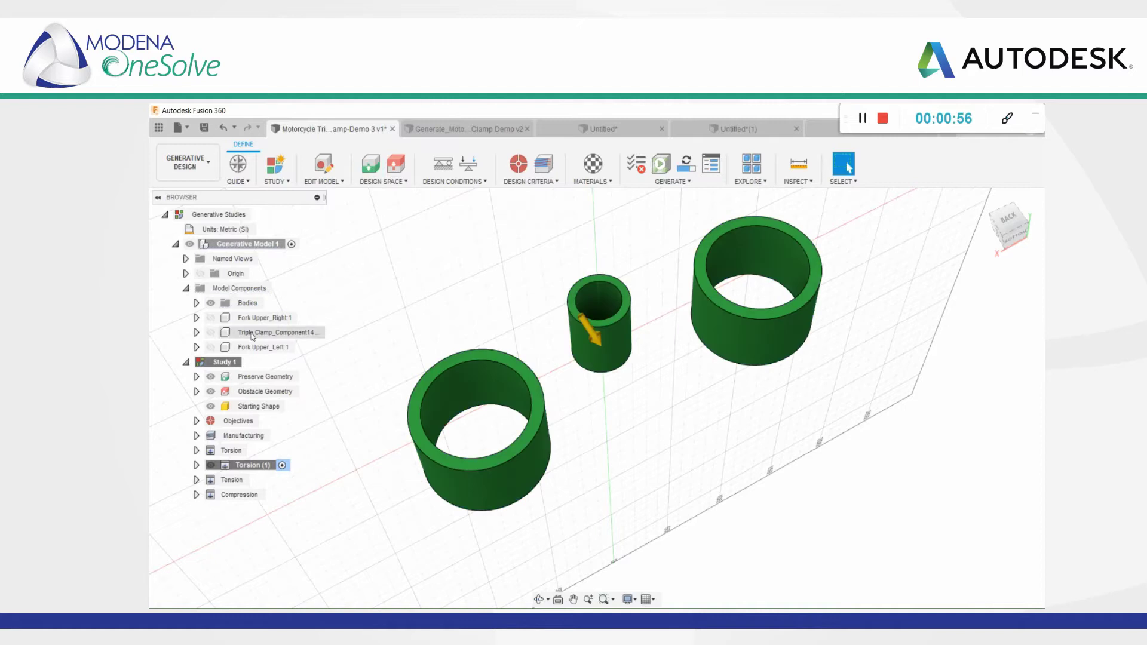
Show both fork uppers and the triple clamp component, and assign their three cylindrical shafts as obstacle geometry
left_click(210, 317)
left_click(210, 332)
left_click(211, 347)
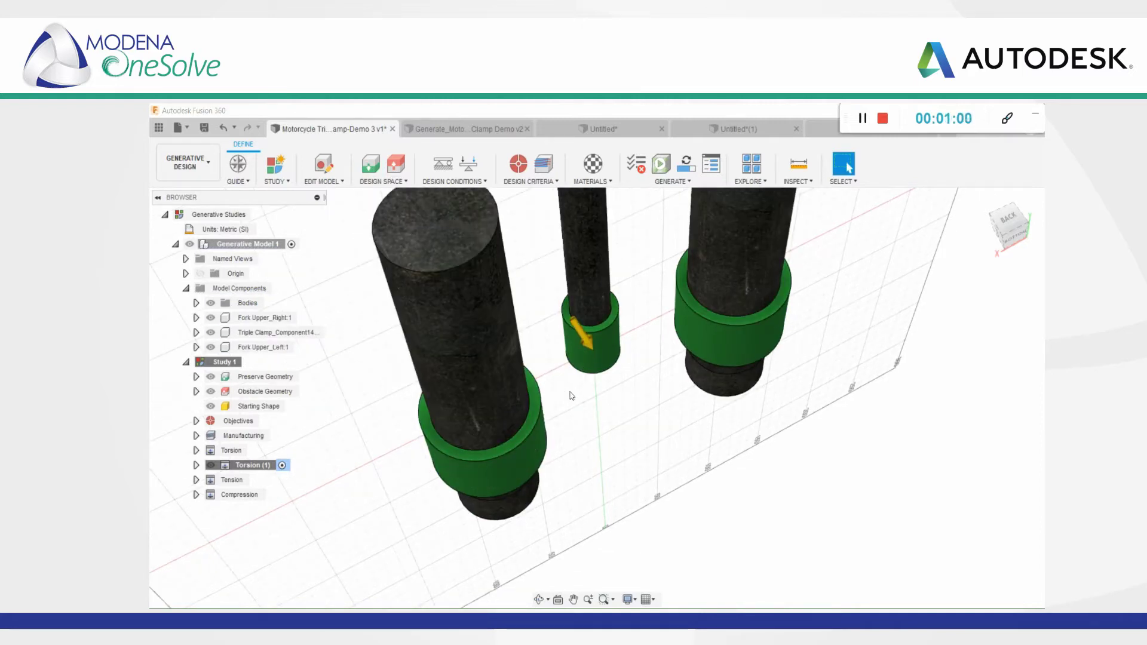
mouse_move(572, 396)
middle_mouse_down("shift")
mouse_move(578, 378)
mouse_move(568, 384)
middle_mouse_up("shift")
left_click(394, 162)
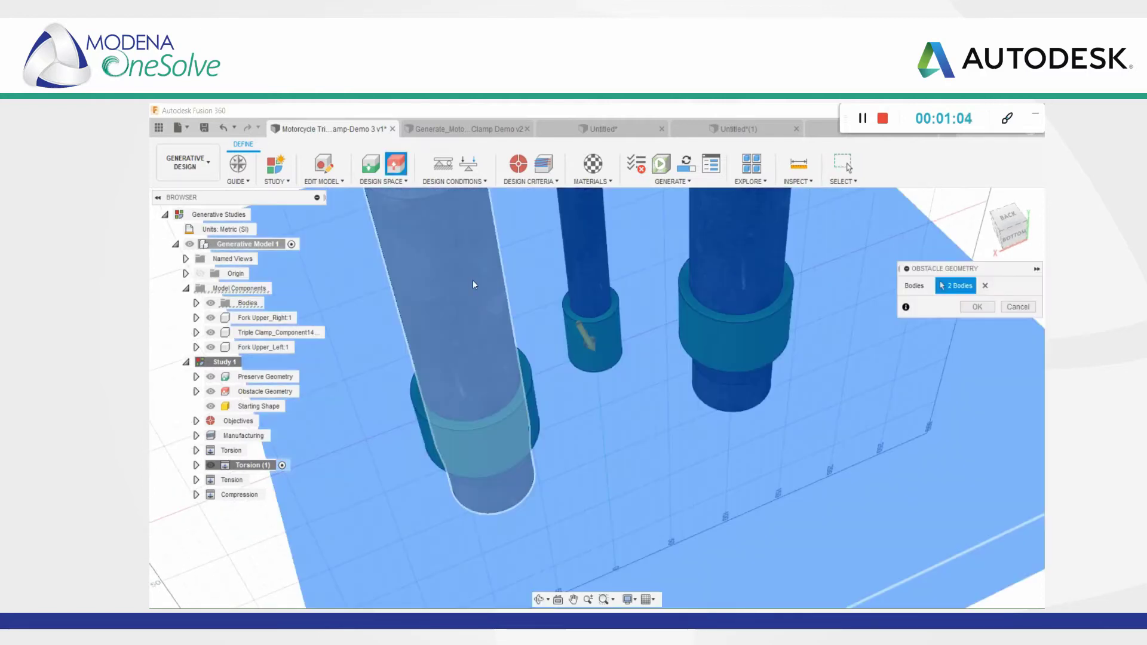
left_click(977, 306)
scroll(869, 322, "down", 4)
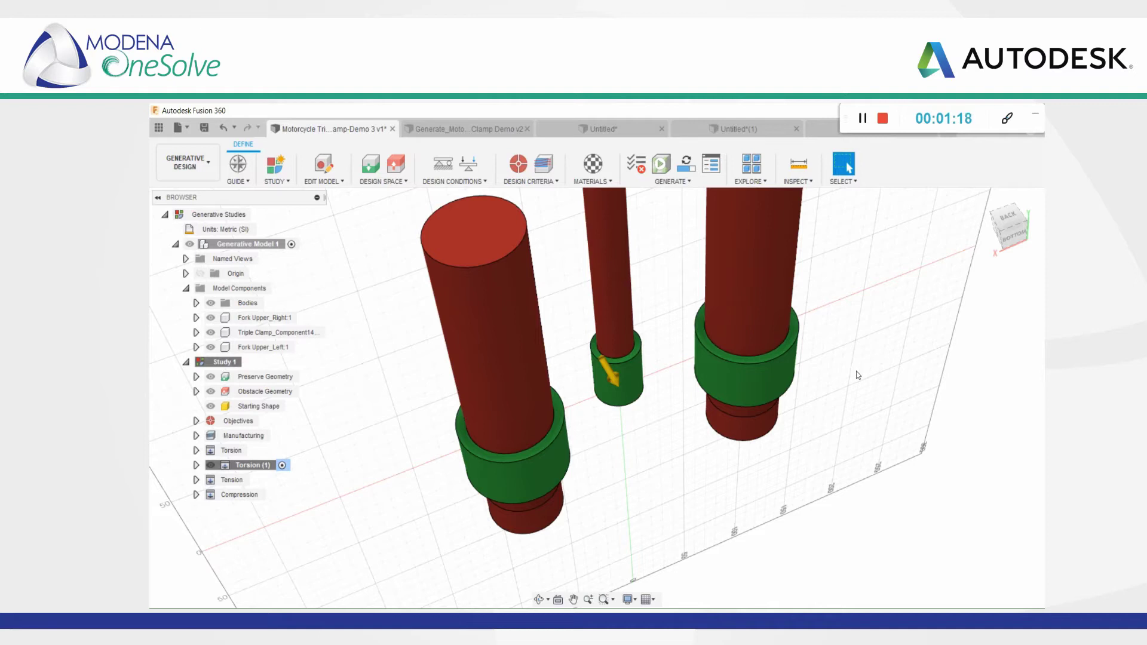
middle_click_drag(870, 328, 857, 381)
scroll(858, 382, "down", 1)
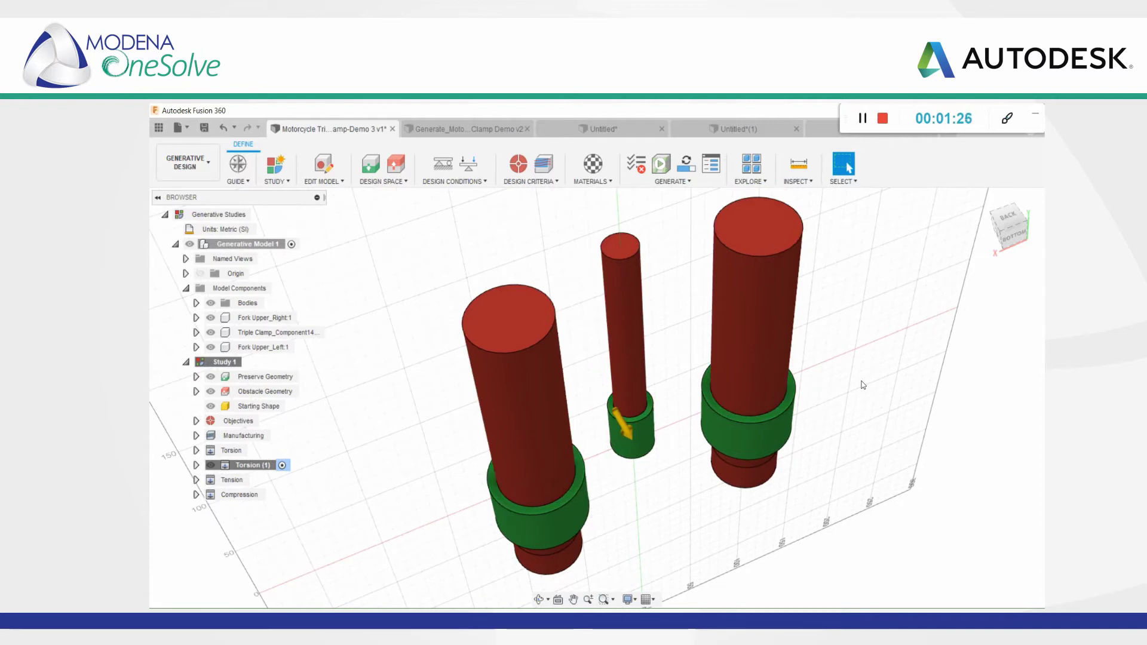
middle_click_drag(746, 412, 749, 397)
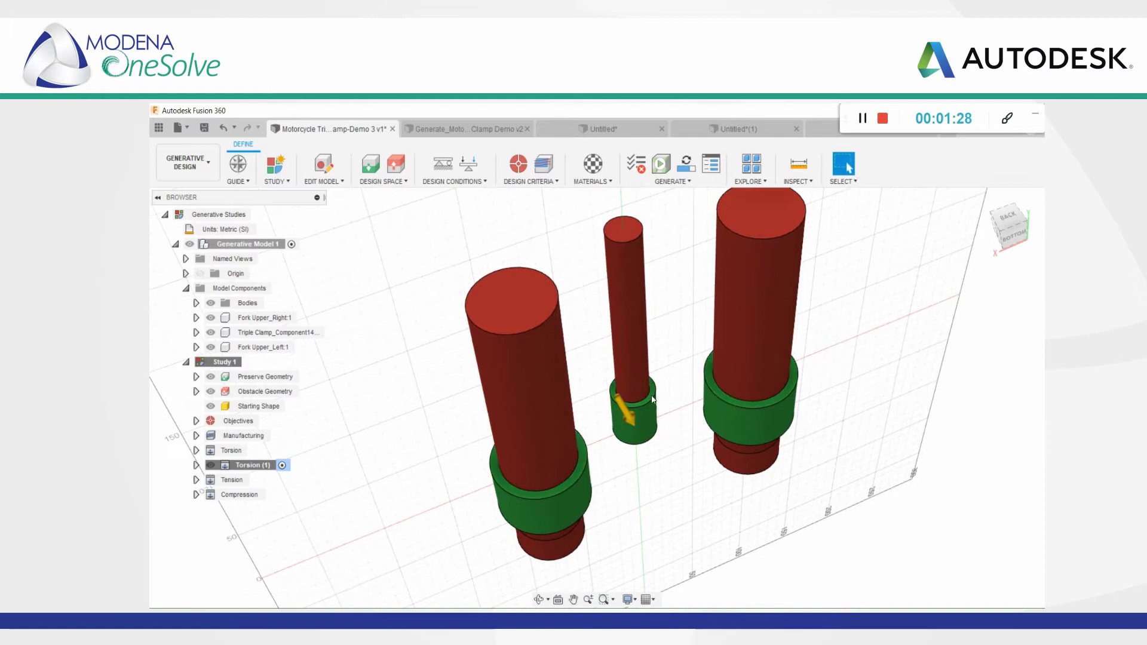
Hide the obstacle geometry and apply an 8000 N force to the inner face of the large ring nearest the viewer
left_click(210, 392)
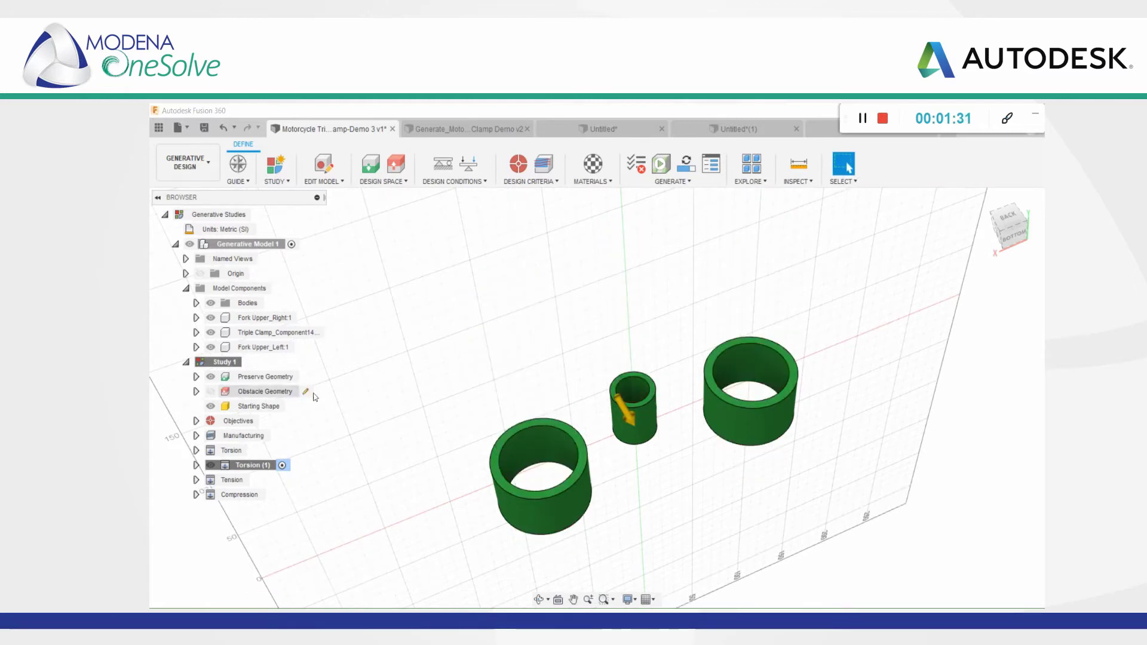
scroll(550, 379, "up", 2)
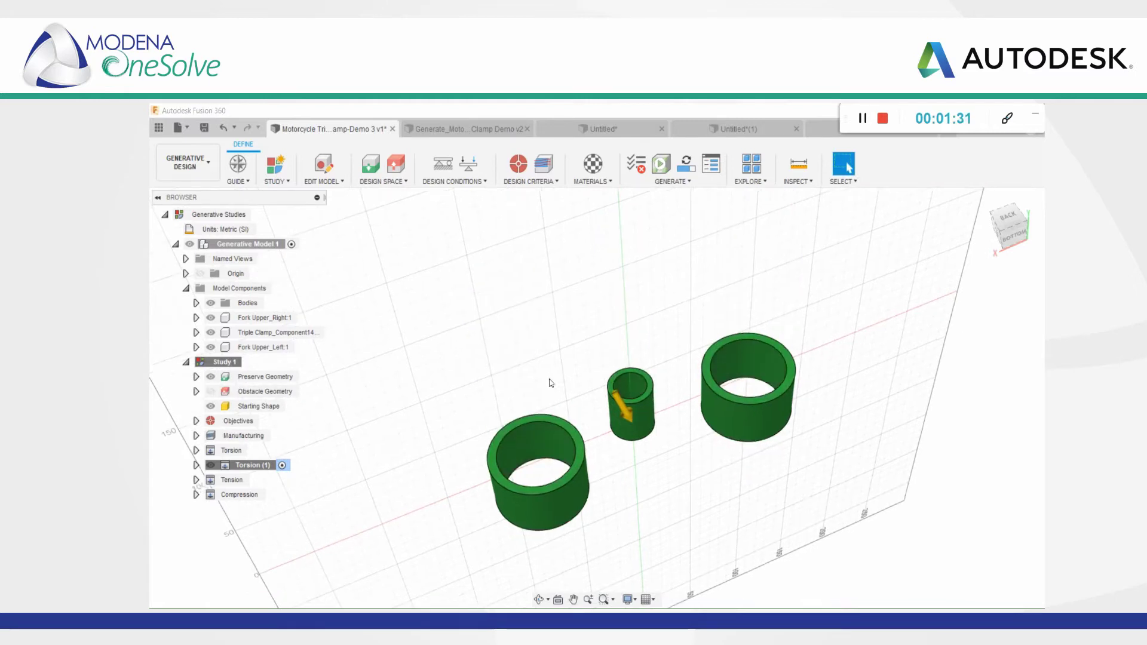
left_click(468, 170)
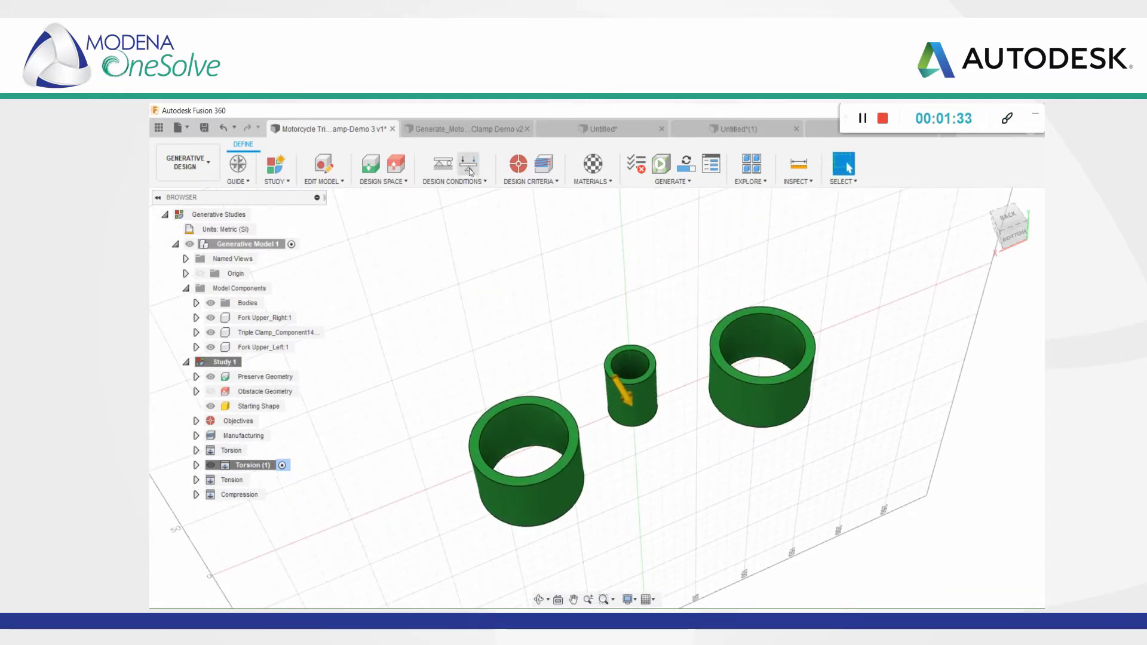
left_click(531, 446)
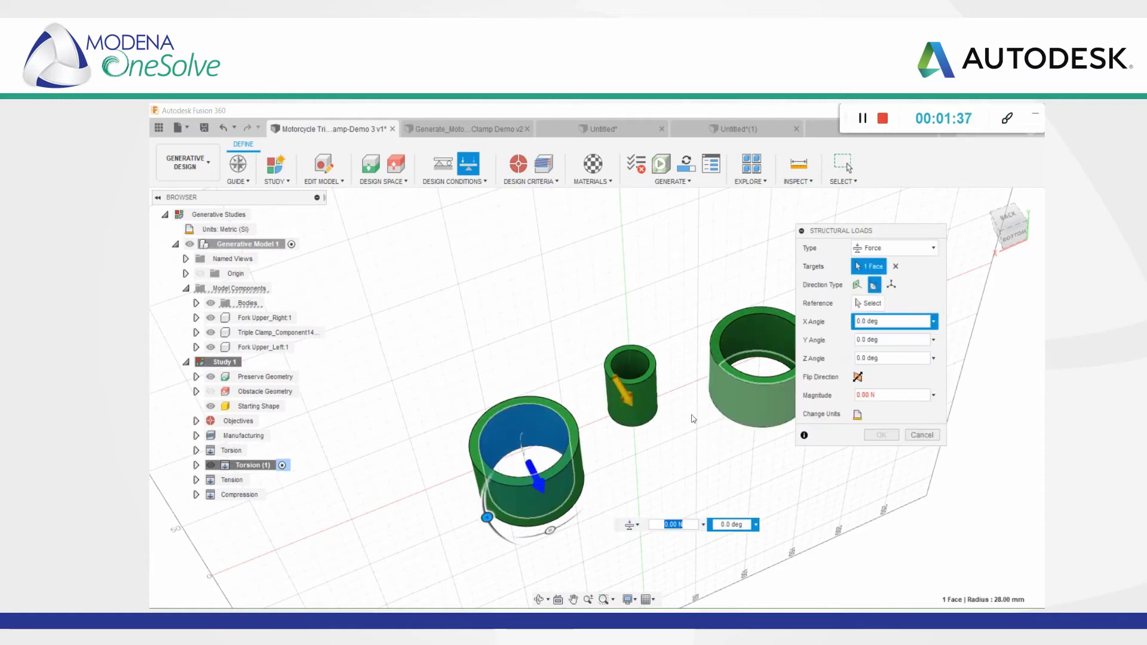
left_click(886, 397)
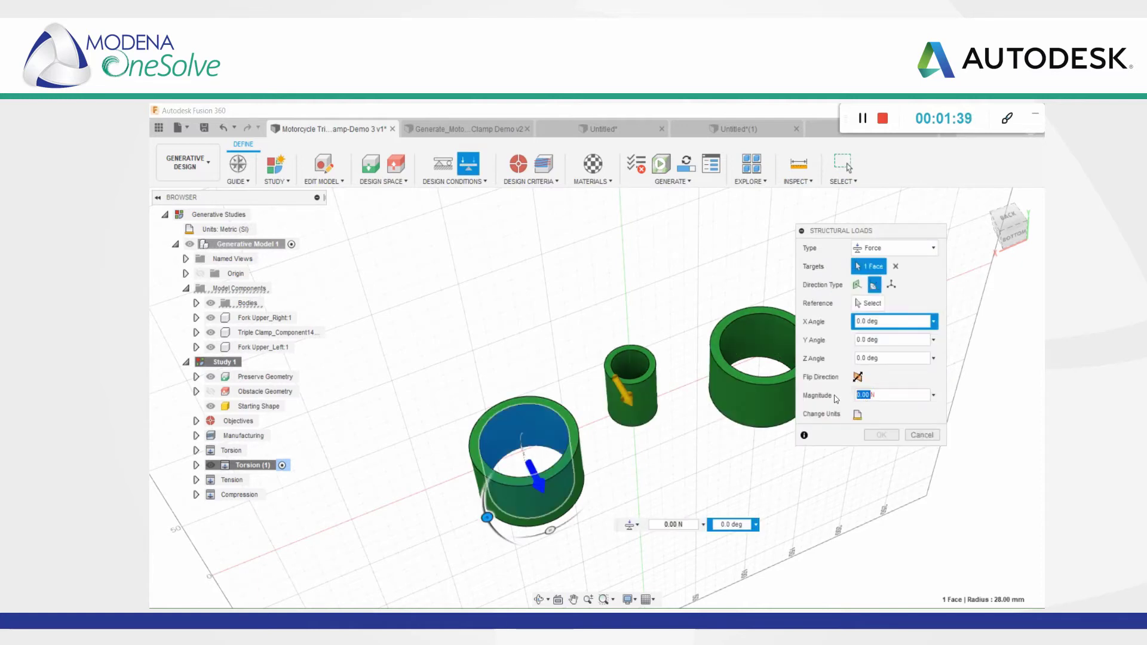
type("8000")
left_click(882, 435)
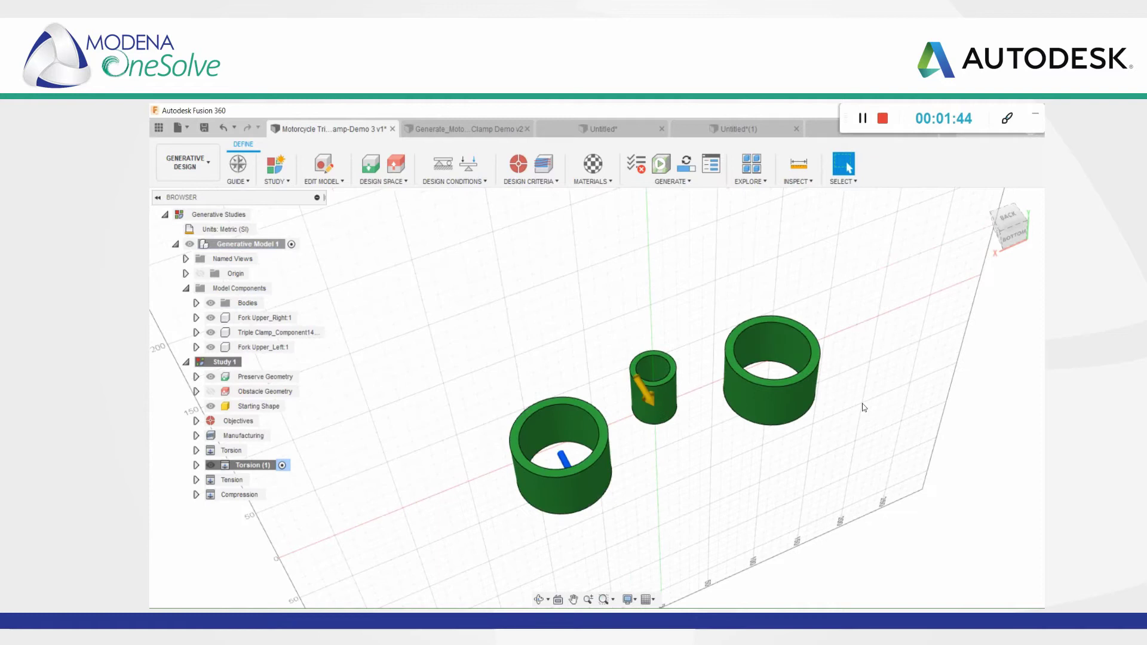
Confirm the study objective as Minimize Mass with a safety factor of 2.00
left_click(518, 163)
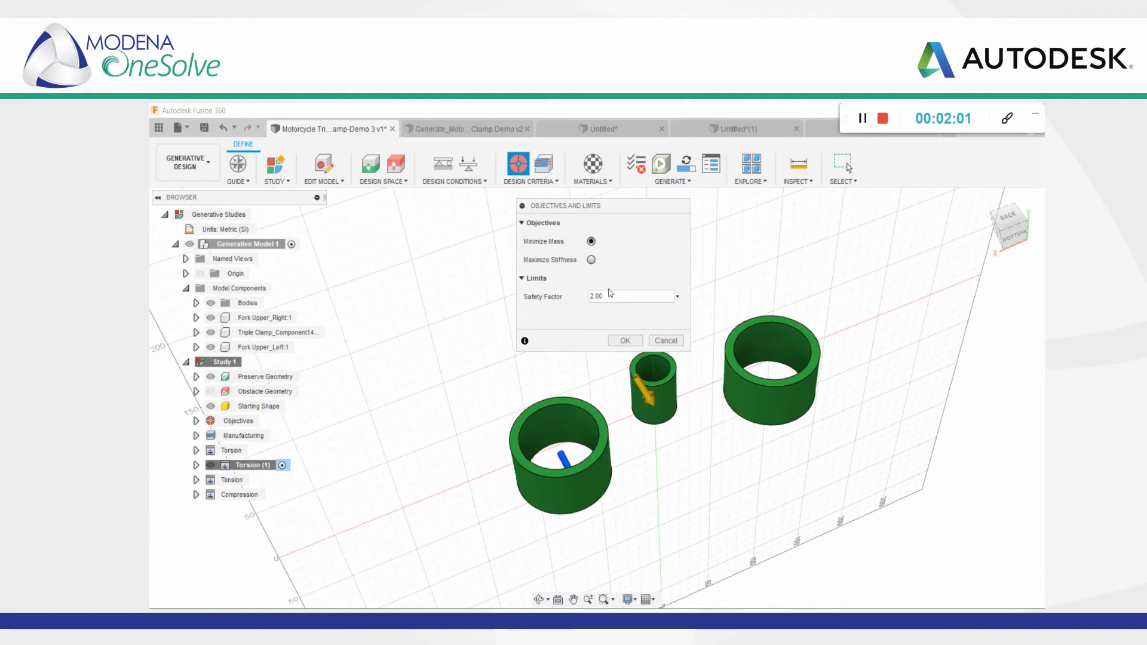
left_click(630, 344)
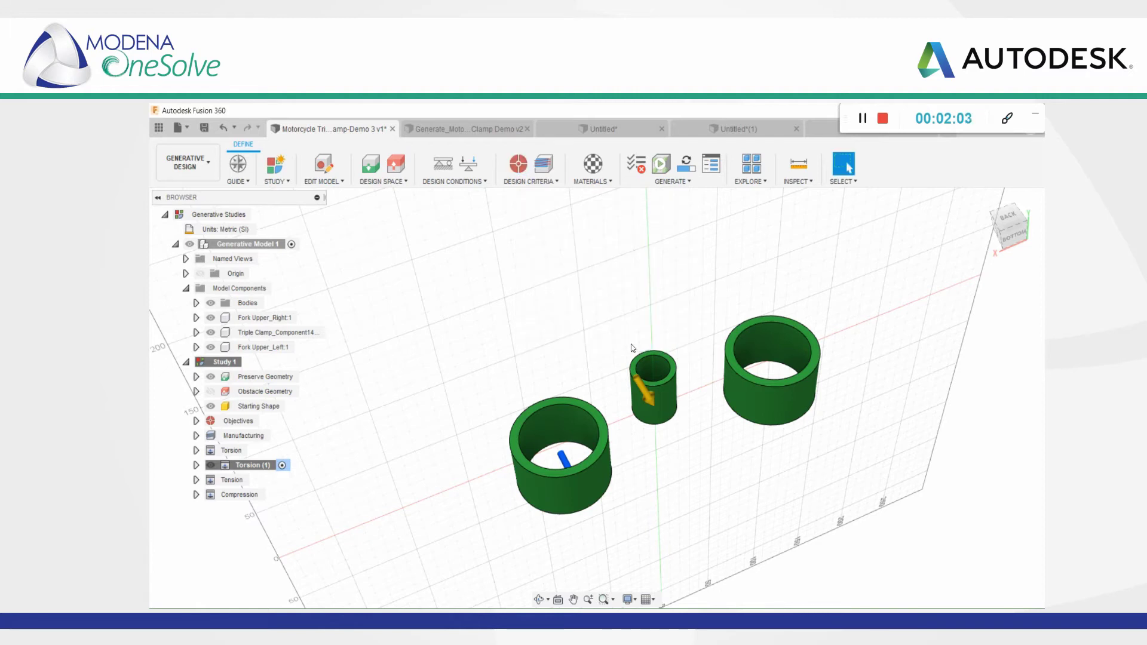
Review the manufacturing criteria for additive, milling, 2-axis cutting and die casting, including the 3-axis milling configuration
left_click(544, 167)
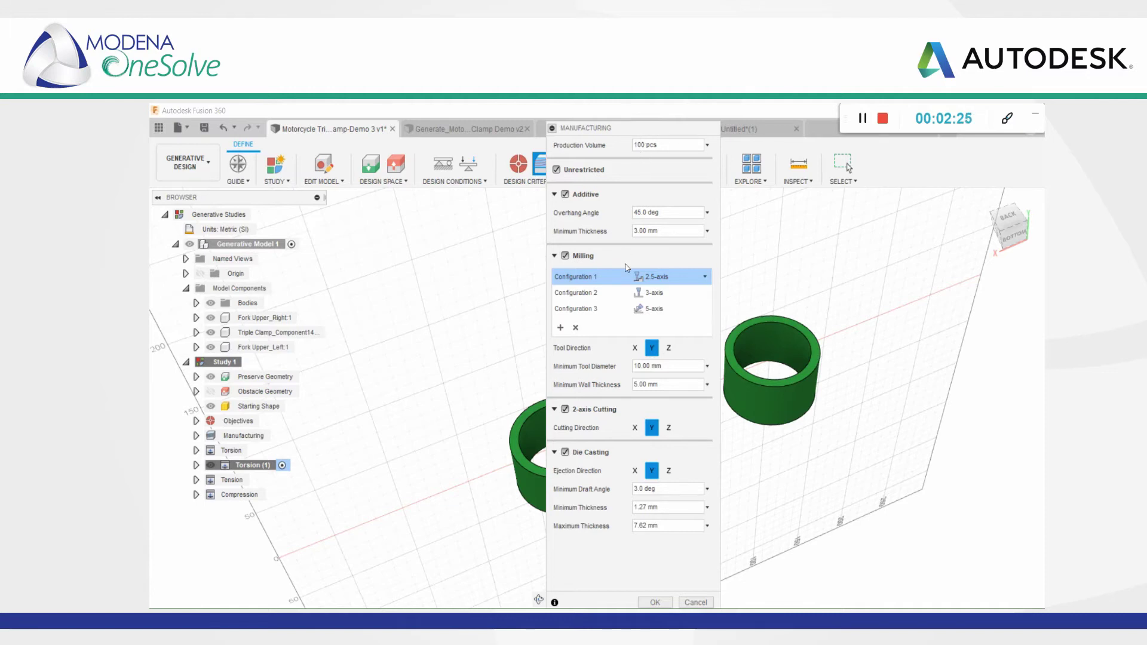
left_click_drag(612, 130, 609, 146)
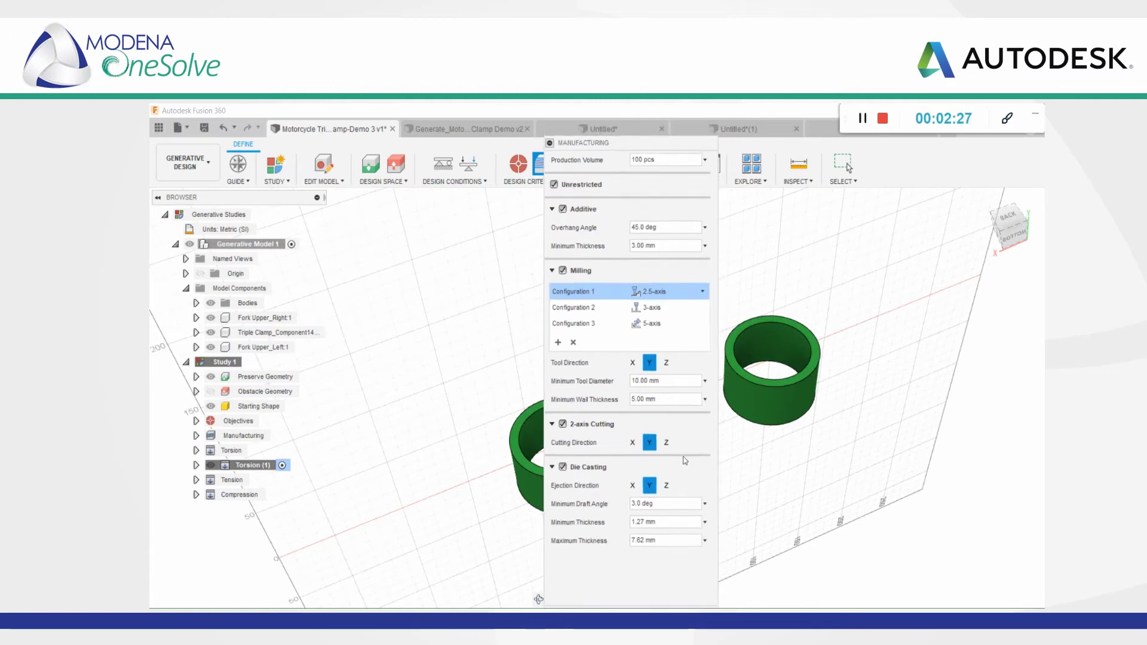
left_click(563, 209)
left_click(563, 209)
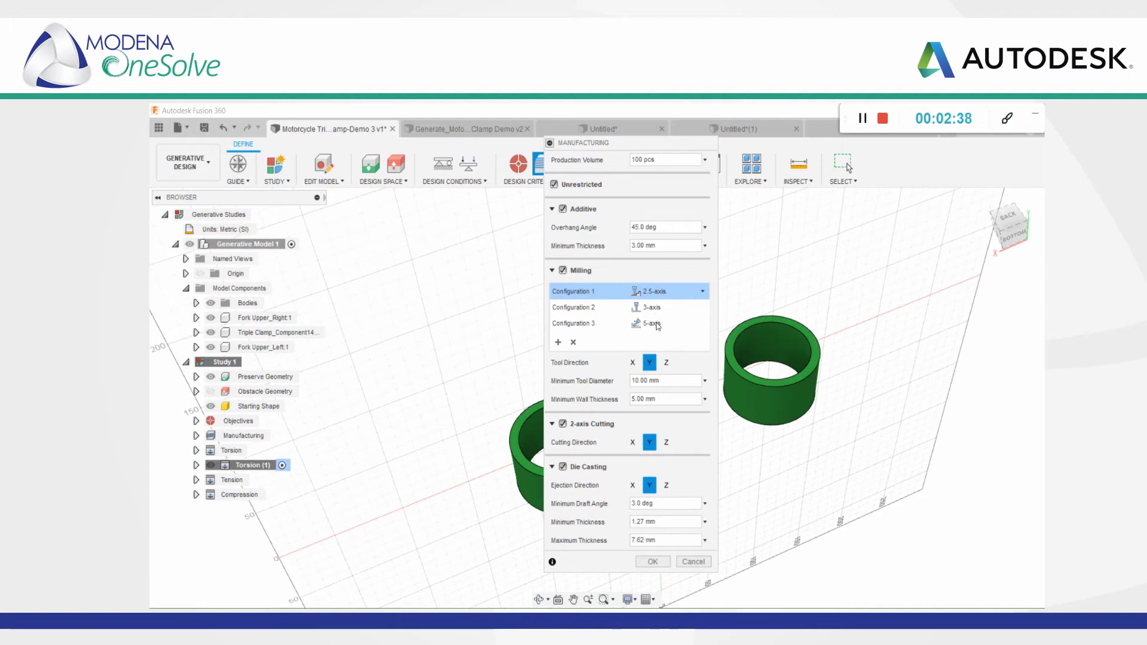
left_click(620, 311)
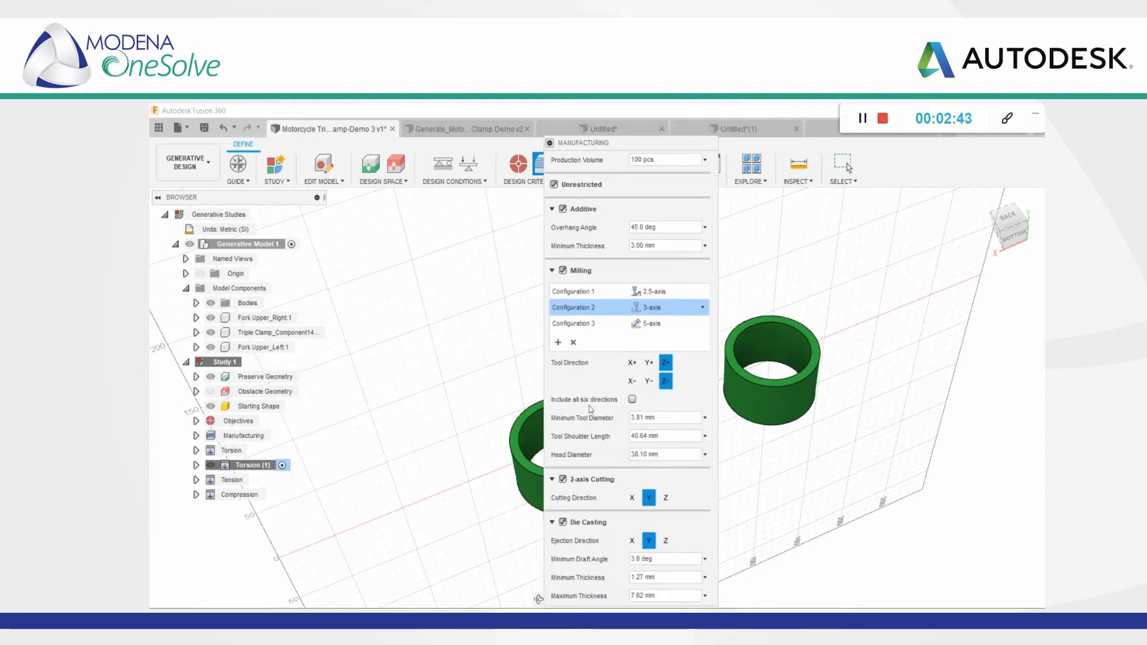
left_click(550, 144)
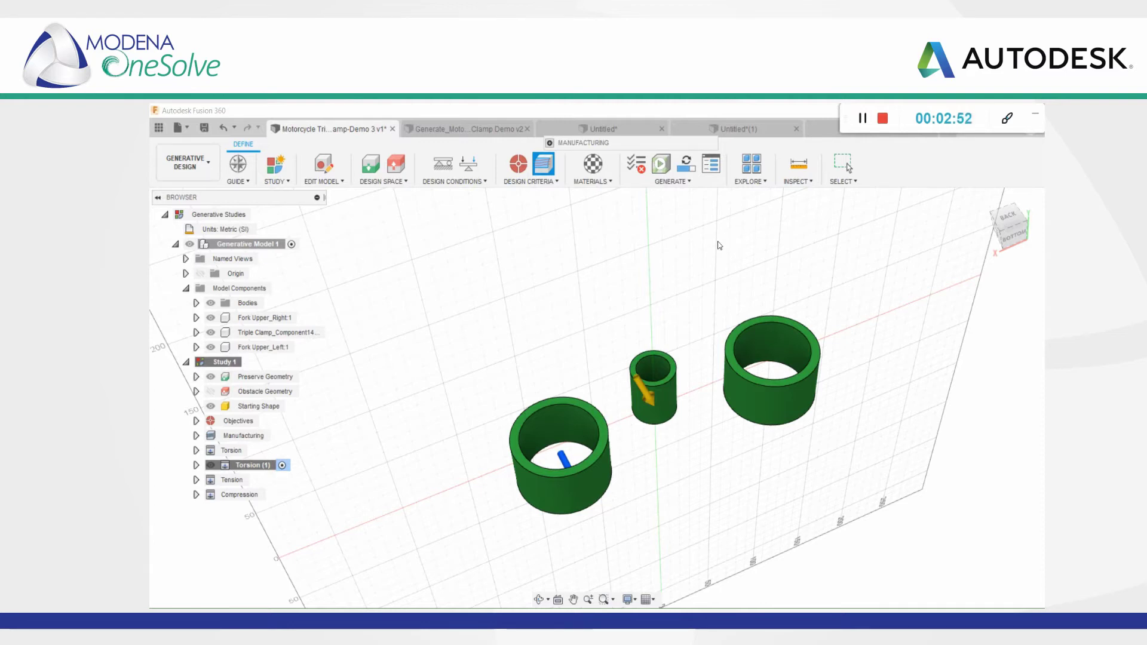
Switch to the Generate_Moto...Clamp Demo v2 document and open its generative outcomes for exploration
left_click(469, 133)
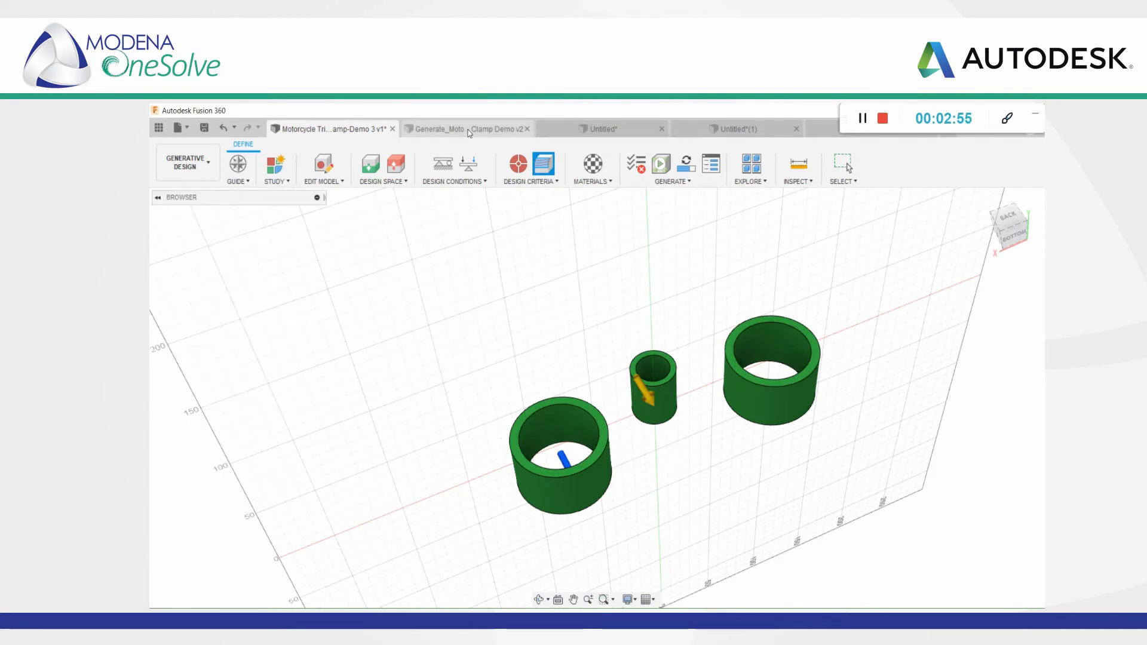
left_click(687, 168)
key("Escape")
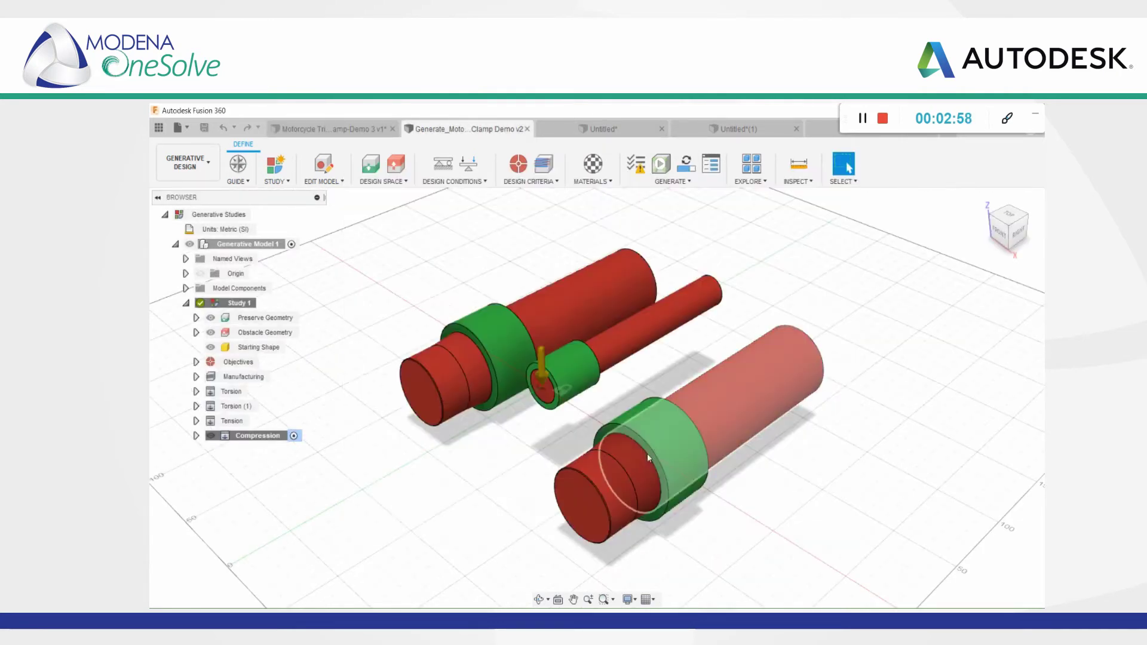
left_click(751, 167)
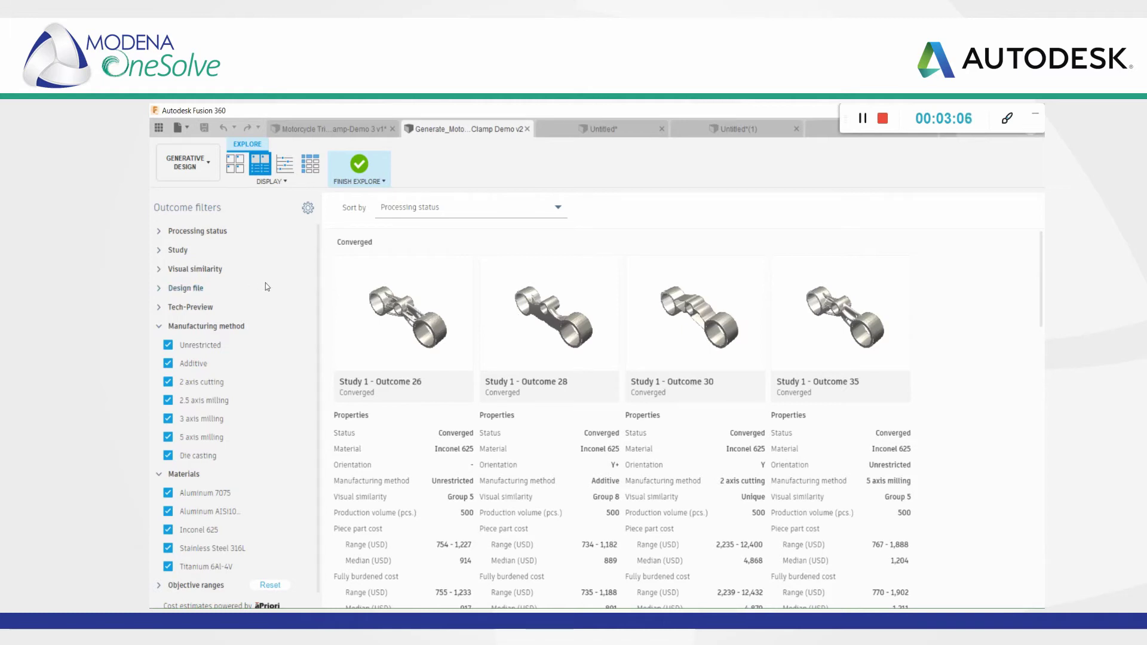
Exclude the Additive manufacturing method from the outcome filters and expand the objective ranges for review
mouse_move(242, 342)
left_click(168, 382)
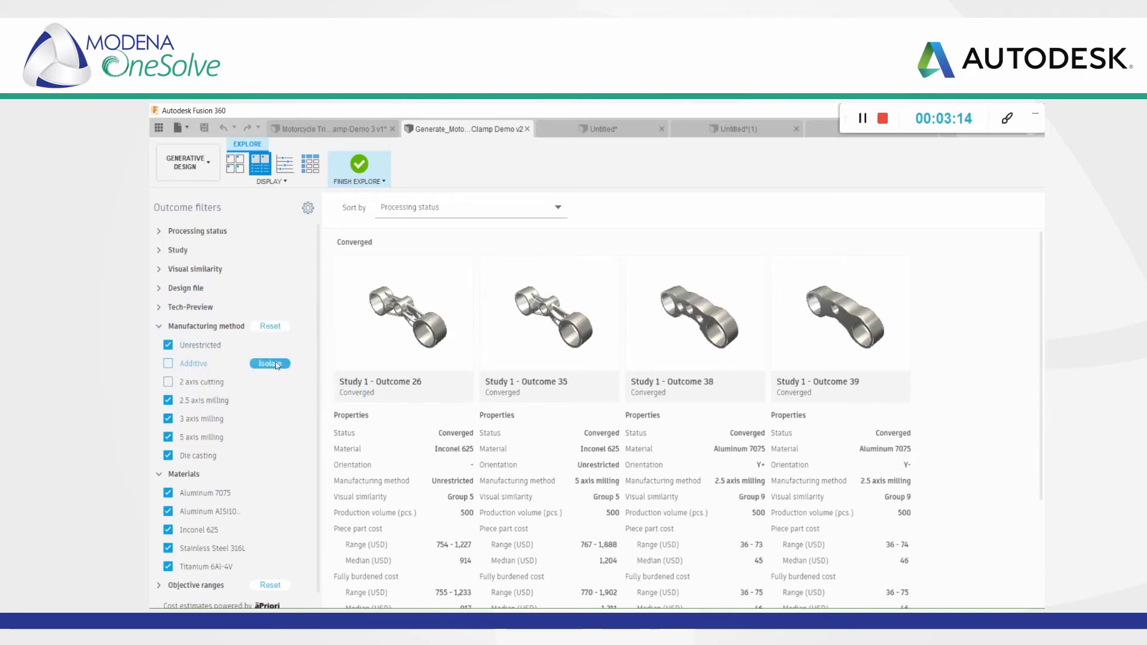
left_click(168, 381)
scroll(261, 415, "down", 1)
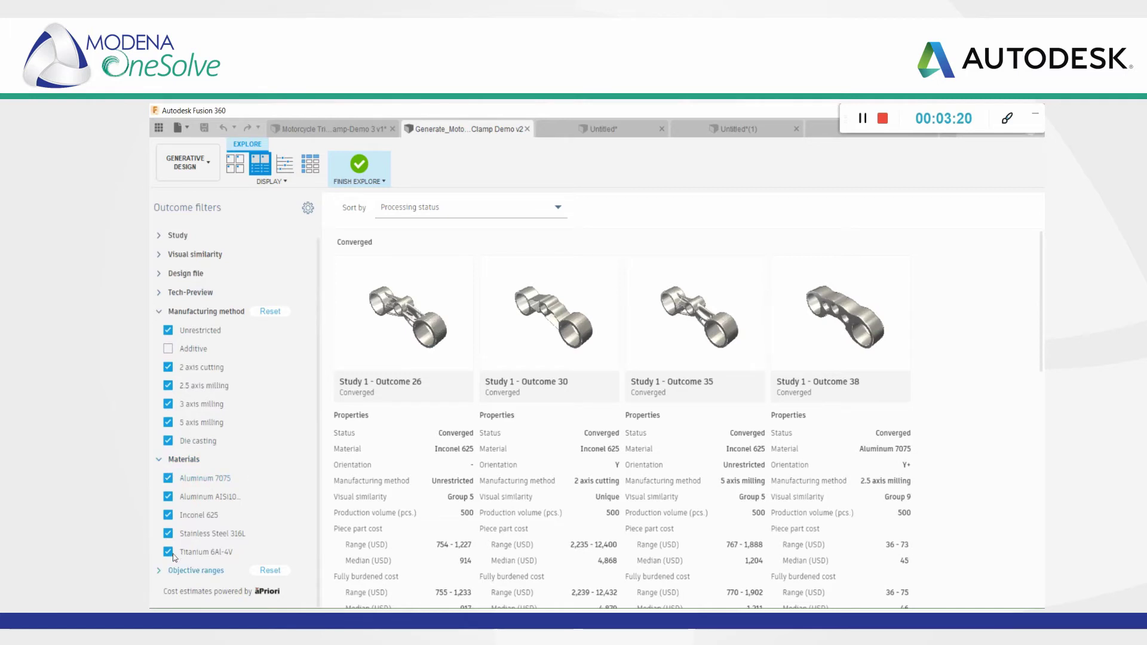
left_click(185, 570)
scroll(295, 420, "down", 5)
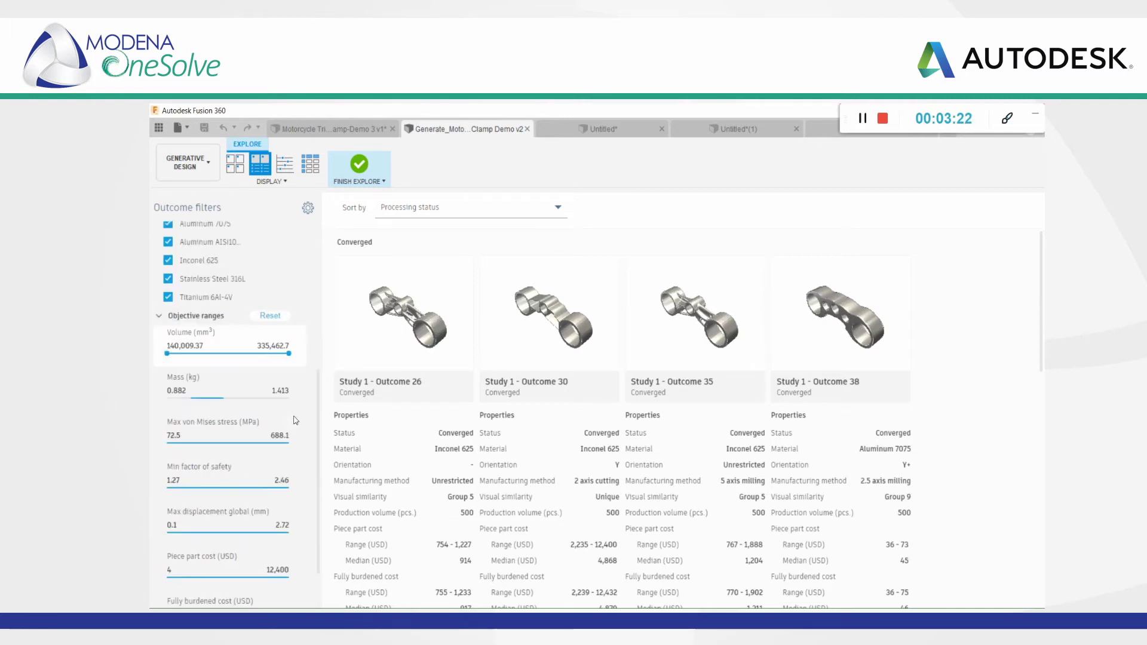
Filter the outcomes to a mass range of 0.493 to 1.725 kg and compare them in thumbnail and properties views
scroll(295, 420, "down", 2)
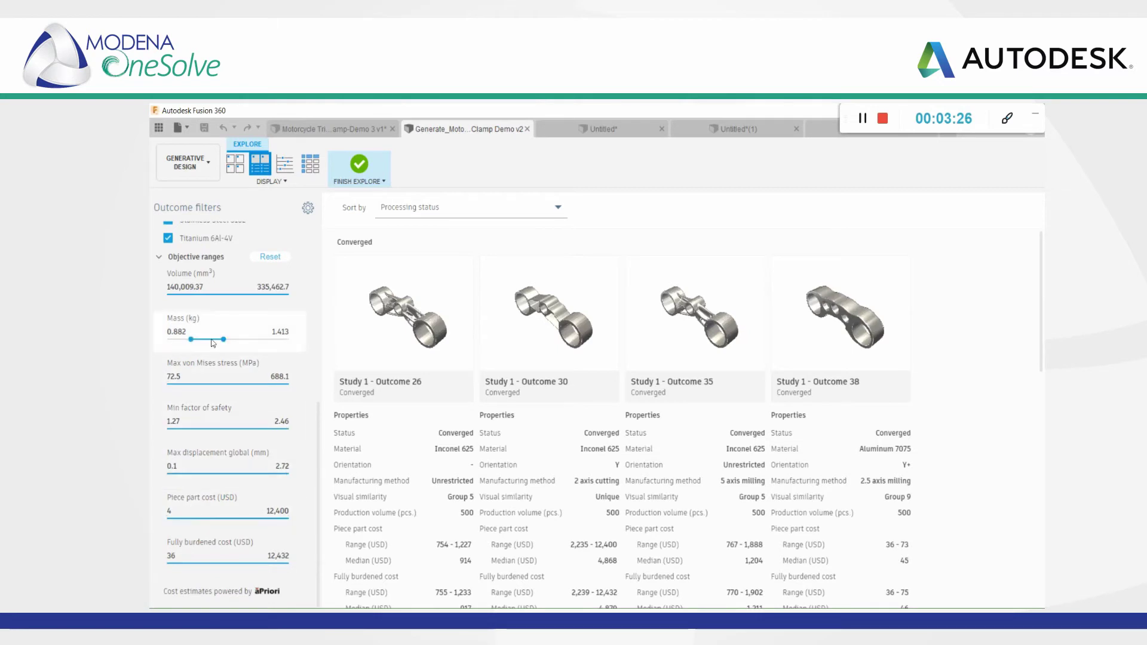
left_click_drag(223, 339, 306, 342)
left_click_drag(190, 339, 162, 340)
left_click_drag(288, 340, 243, 339)
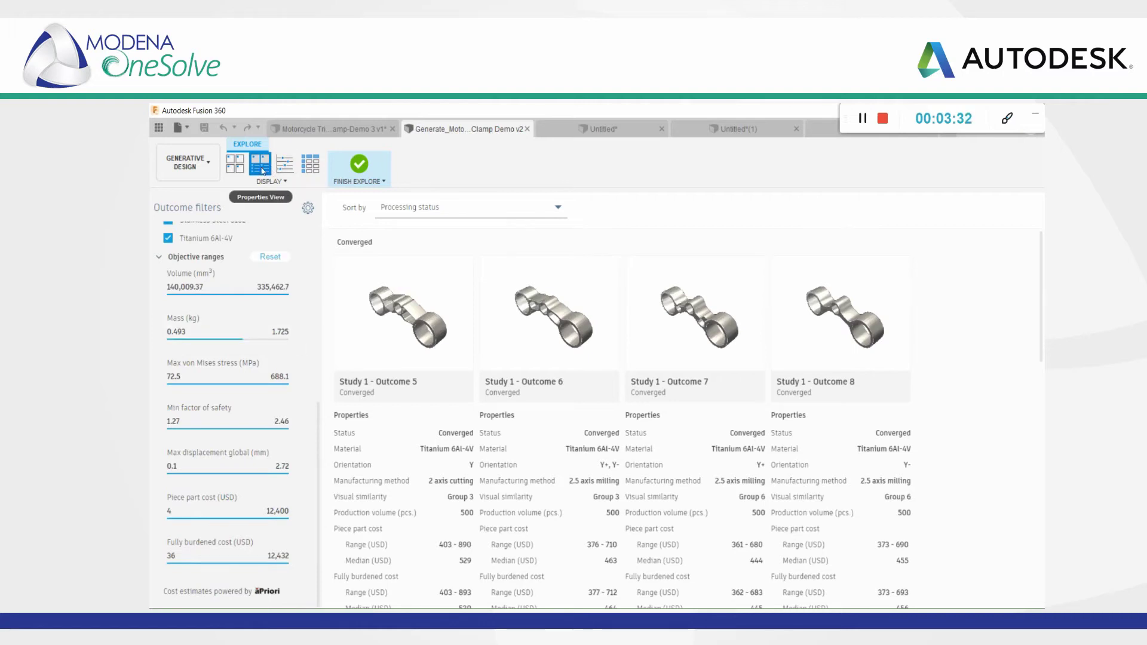
left_click(235, 163)
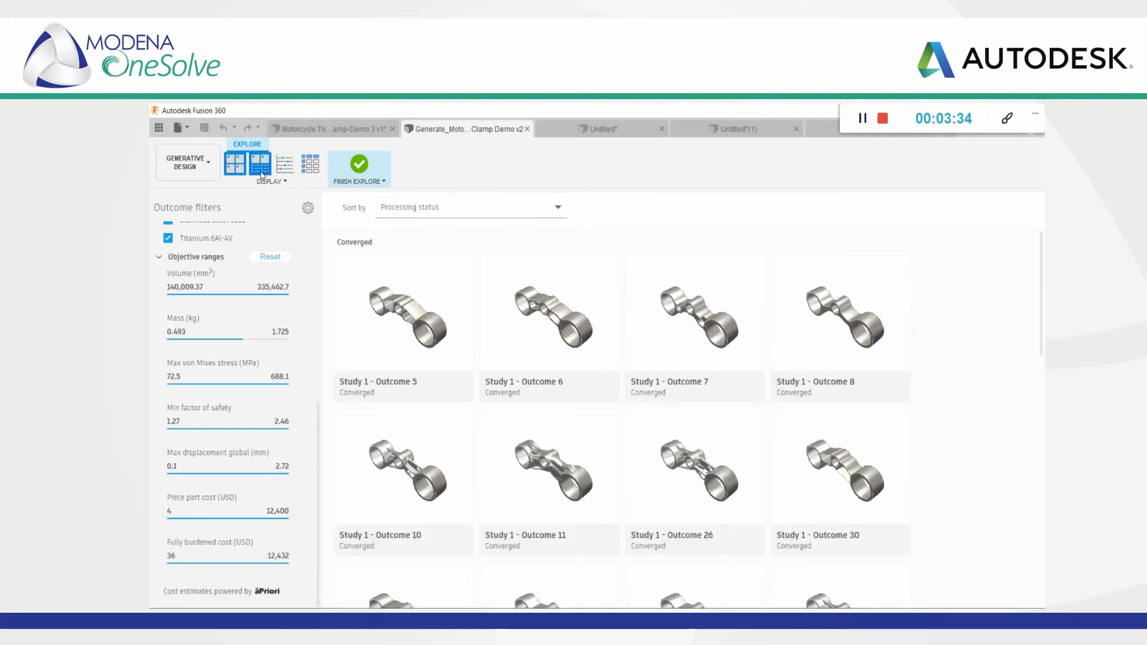
left_click(260, 169)
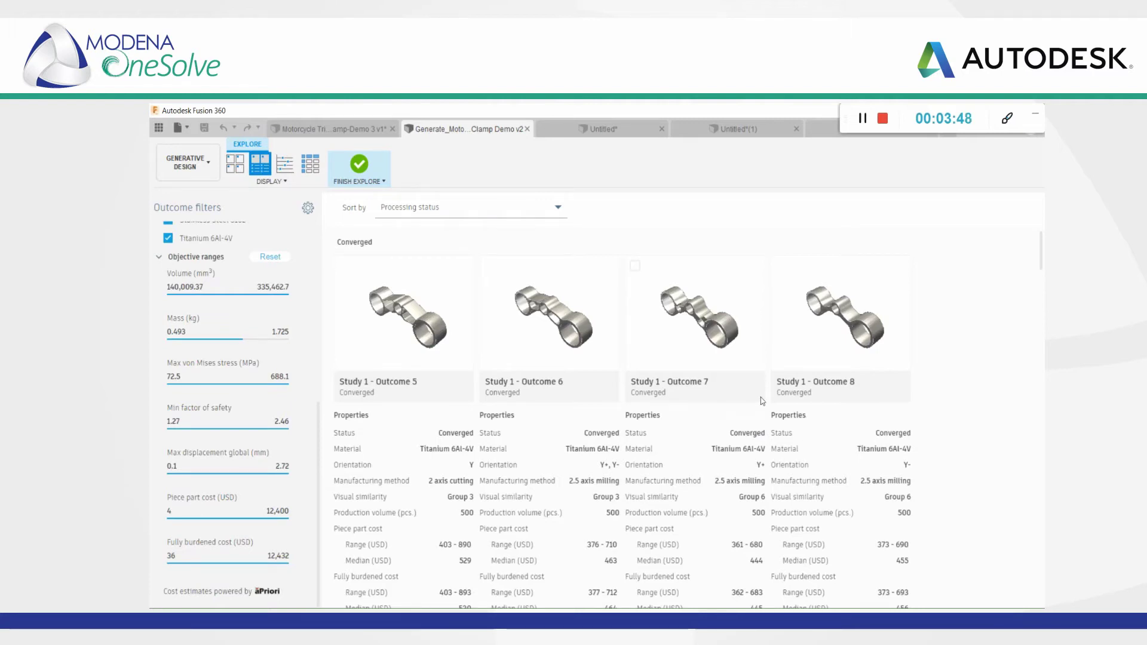
Review the triple clamp designs in the other open documents, including the 2.5D-style clamp in Untitled(1) in the Manufacture workspace
left_click(634, 130)
left_click(714, 130)
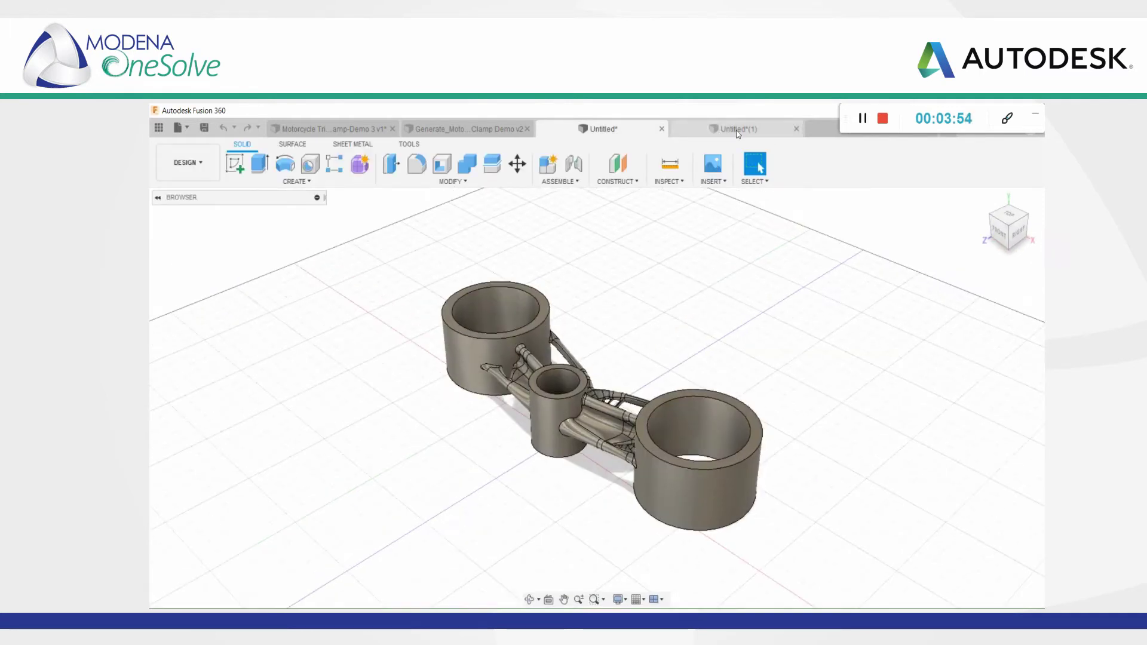
left_click(824, 133)
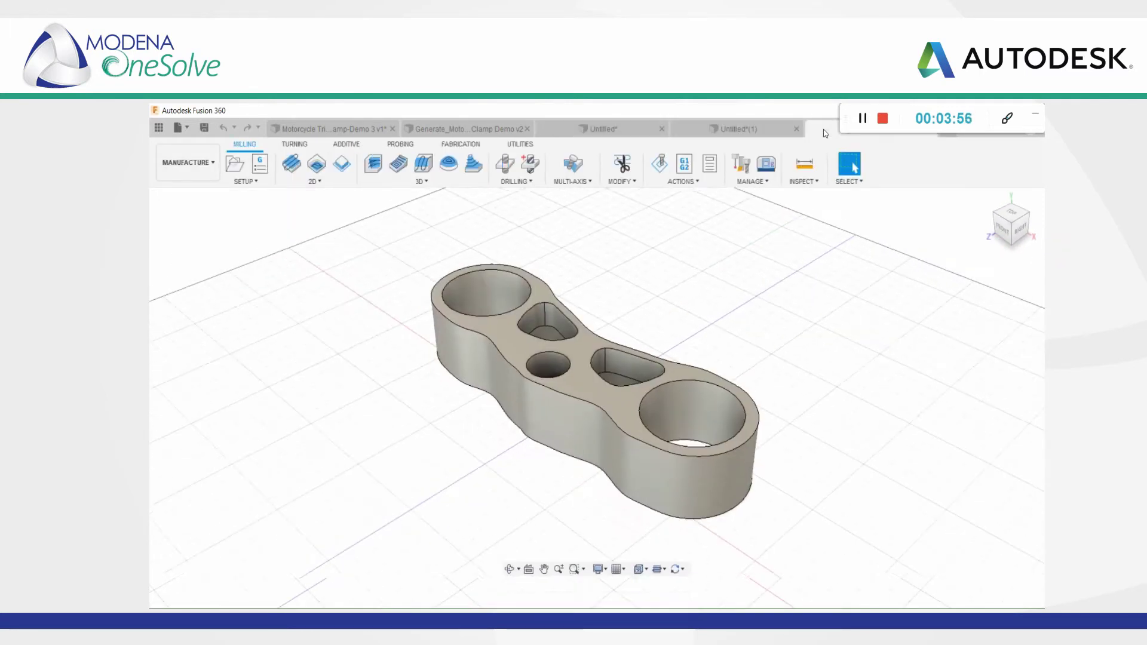
left_click(728, 130)
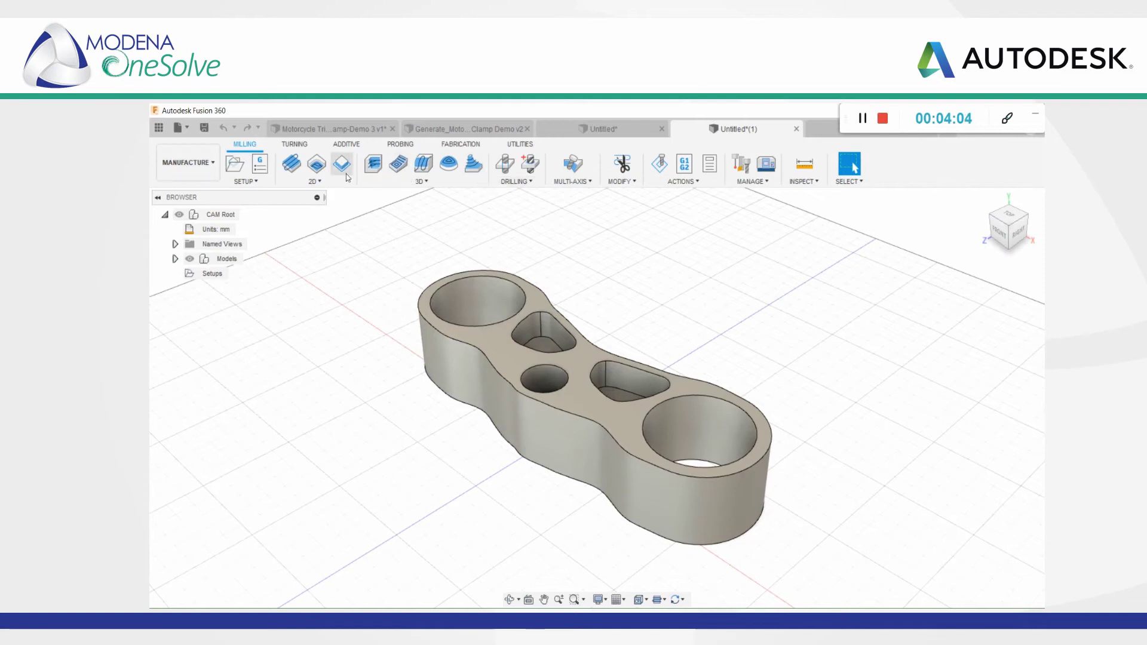
scroll(511, 345, "up", 3)
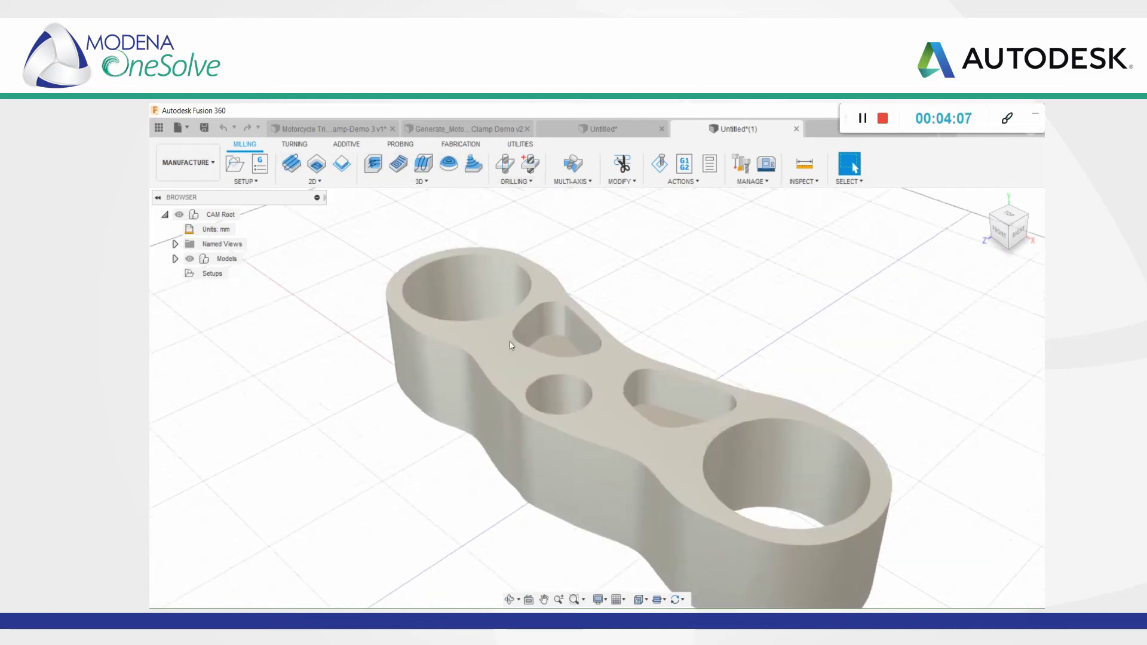
scroll(511, 346, "down", 4)
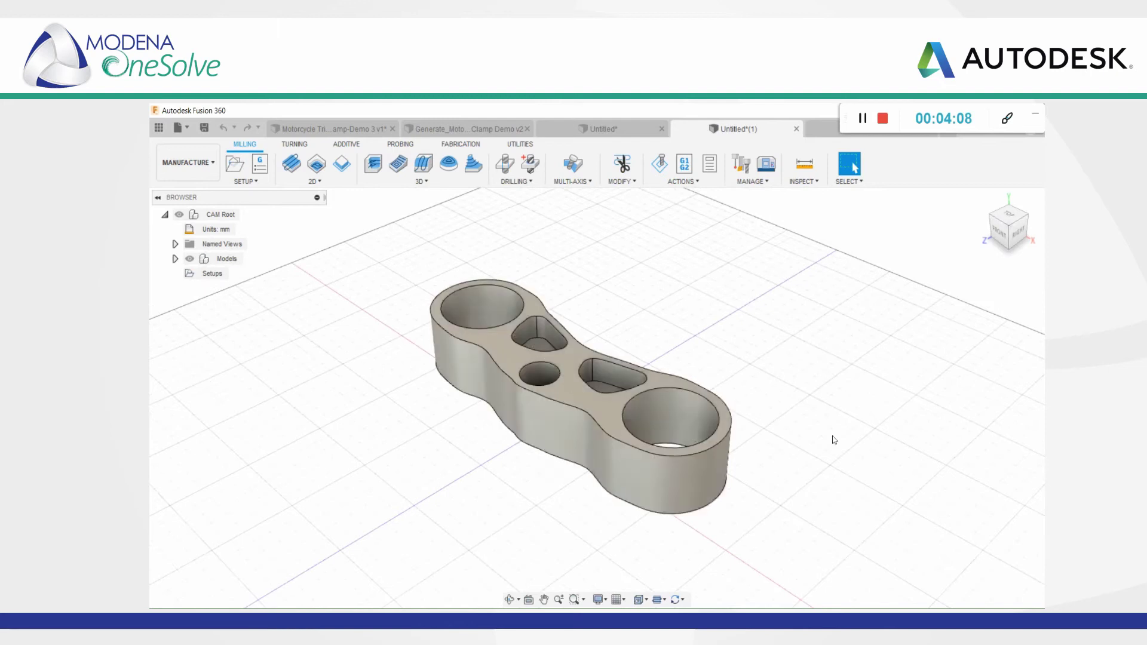
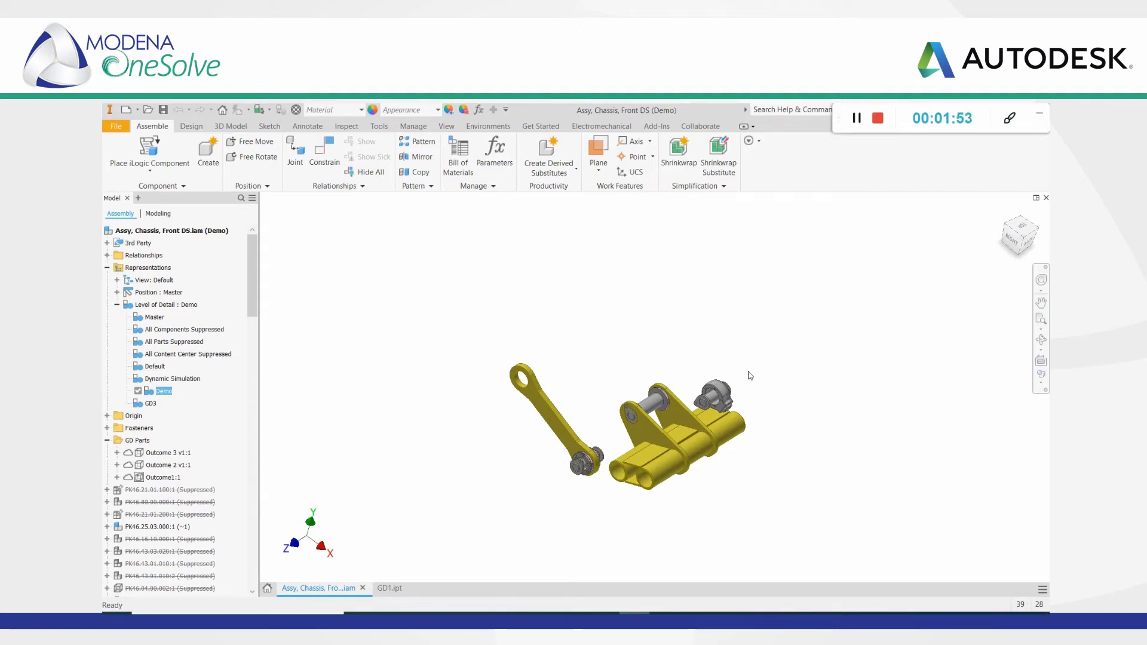
Switch to the GD1.ipt part in Inventor and examine its link arm, side plates and tubes from several angles
left_click(396, 592)
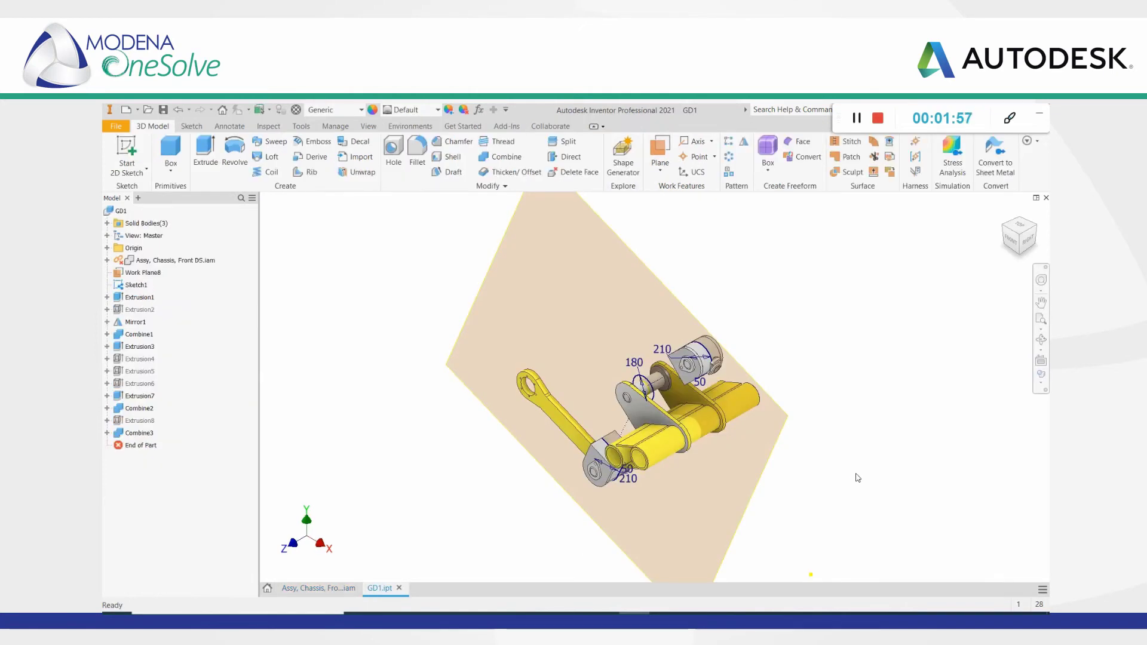
middle_click_drag(769, 425, 795, 438, "shift")
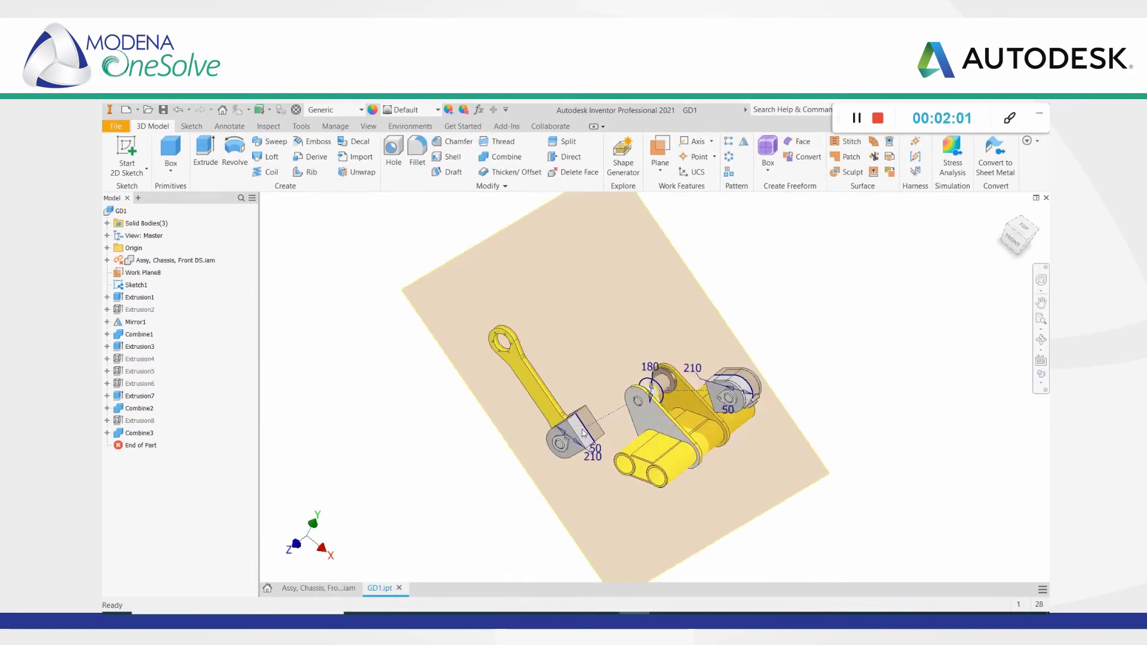
scroll(584, 434, "up", 6)
scroll(584, 435, "down", 5)
middle_click_drag(585, 434, 621, 437, "shift")
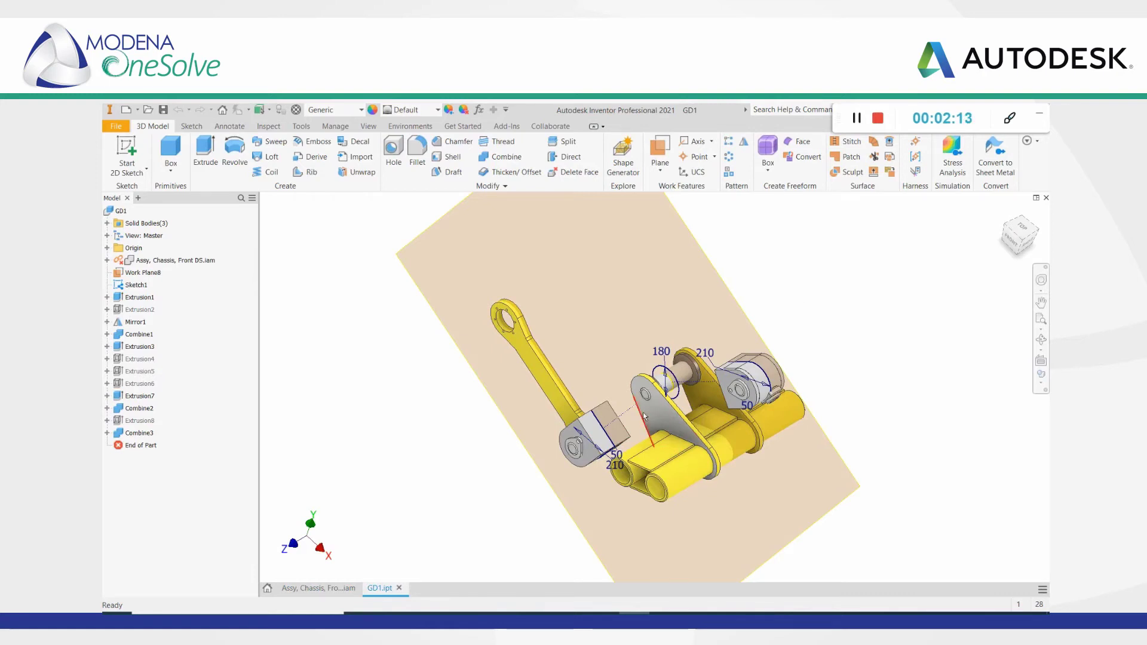
scroll(642, 415, "up", 4)
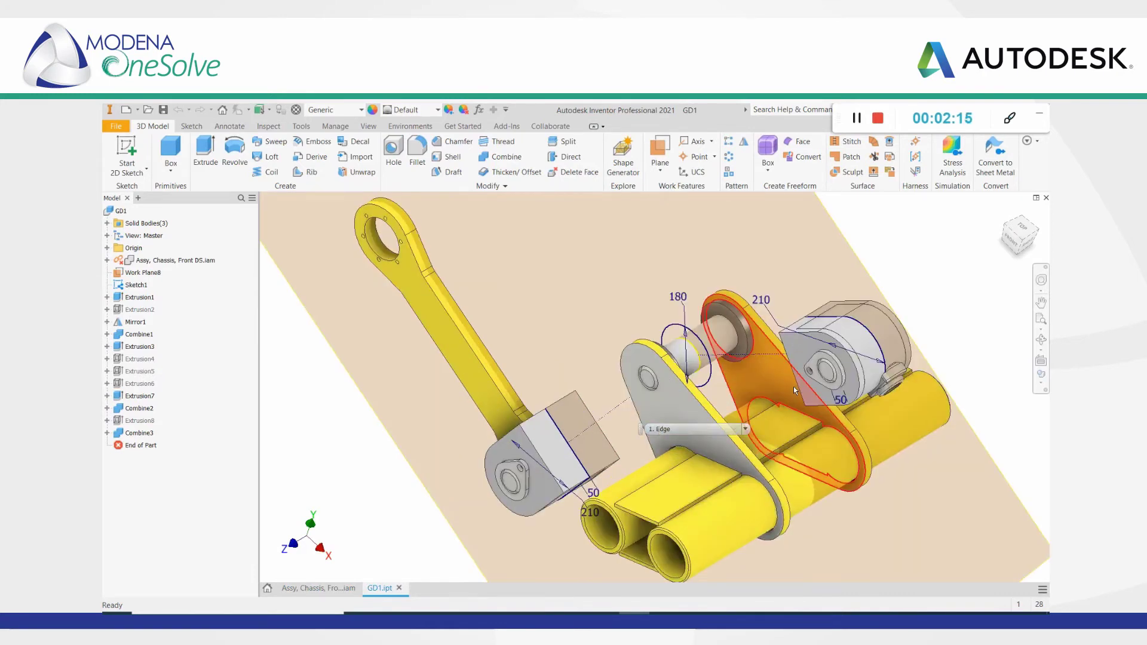
scroll(793, 386, "down", 3)
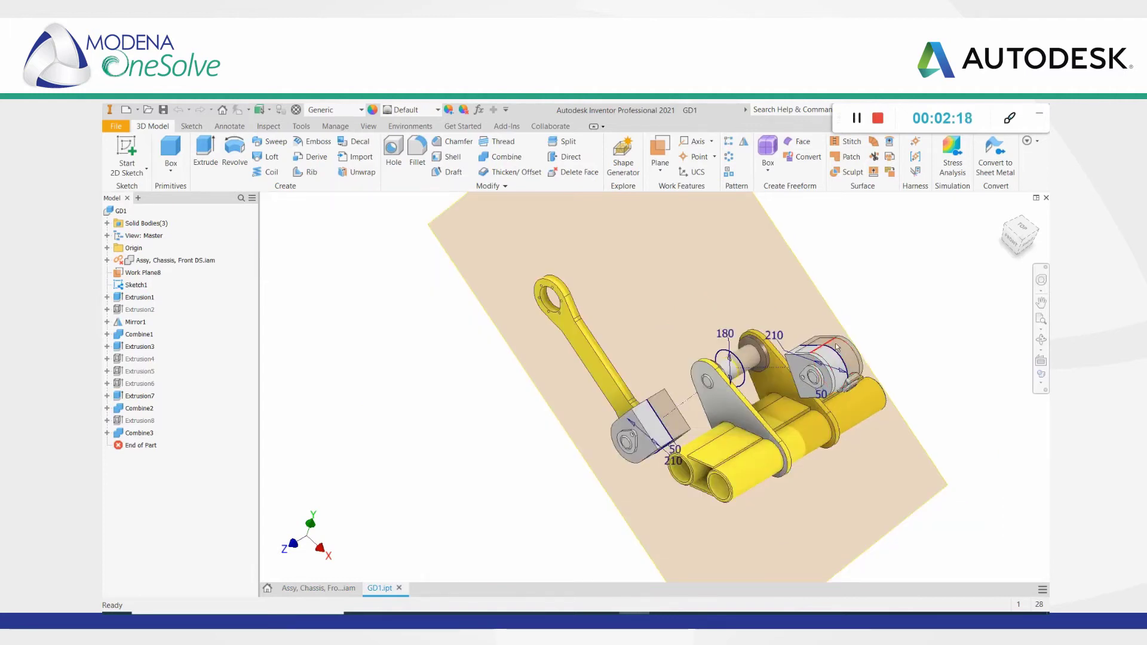
Examine the two outer bracket bodies and the cylindrical body between the side plates in GD1
left_click_drag(779, 321, 881, 422)
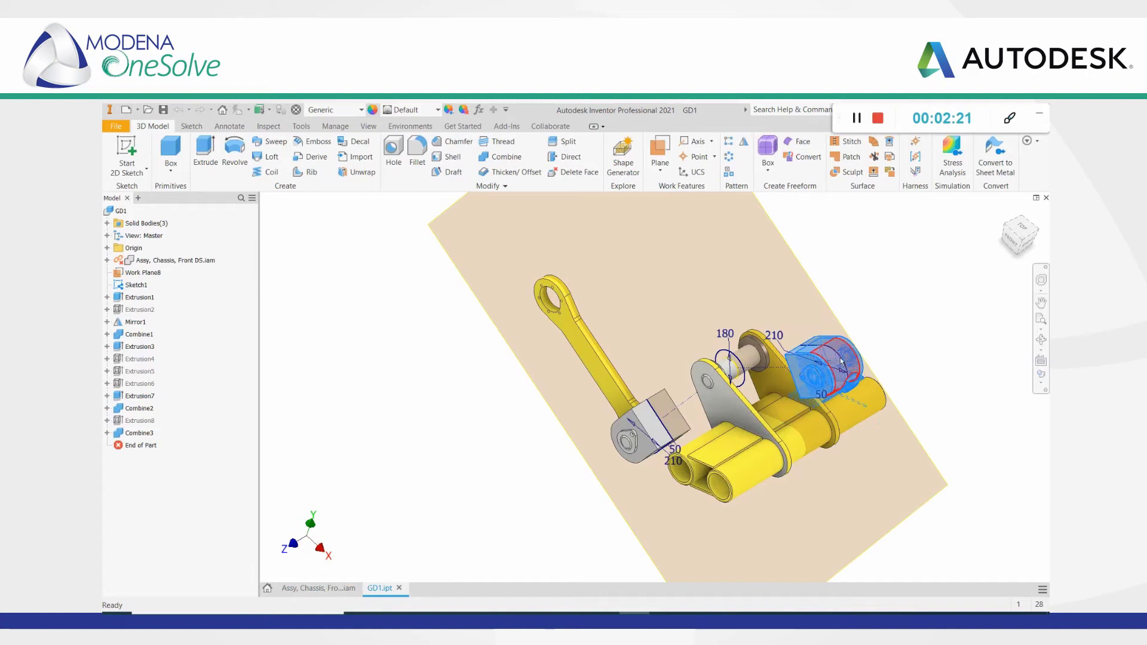
left_click(902, 297)
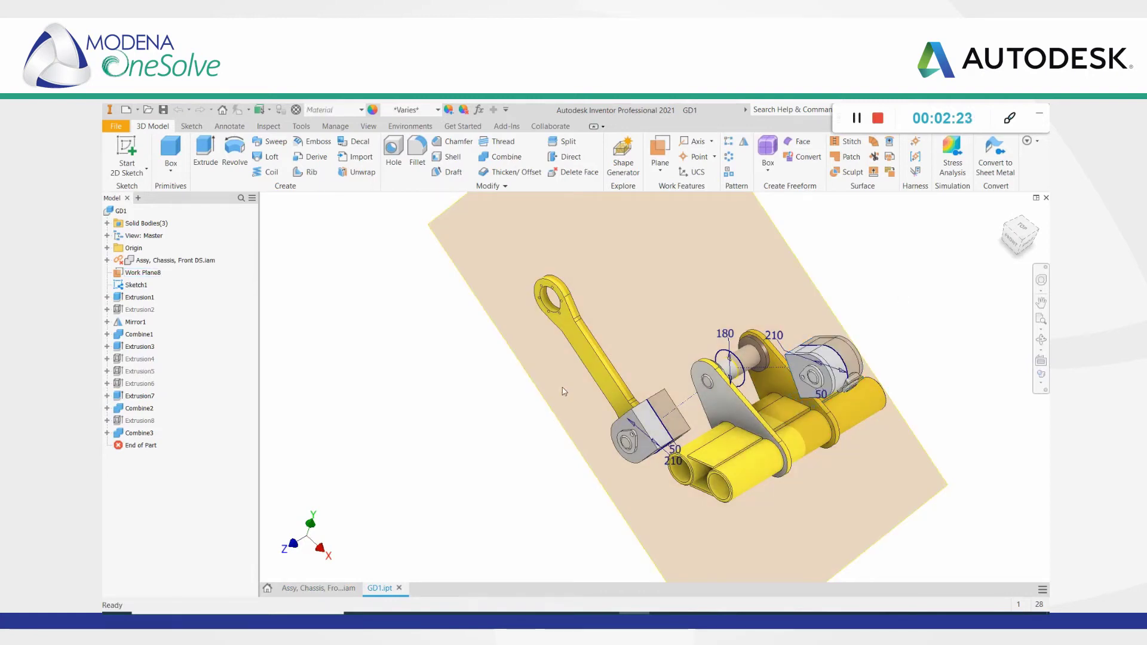
left_click_drag(568, 369, 694, 471)
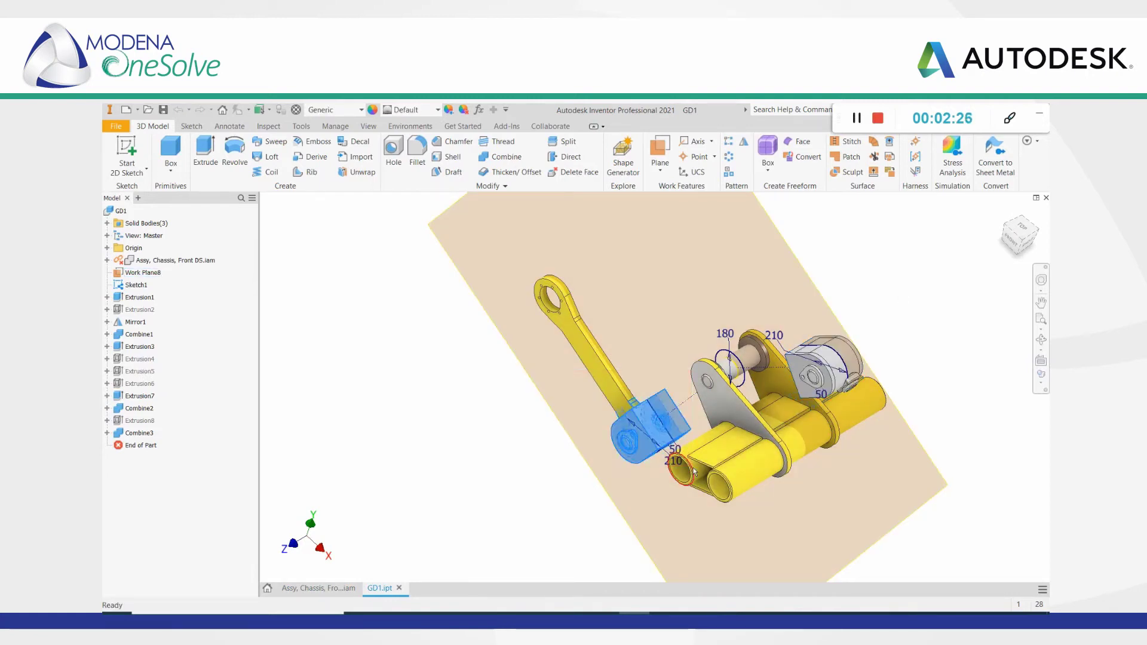
left_click(894, 308)
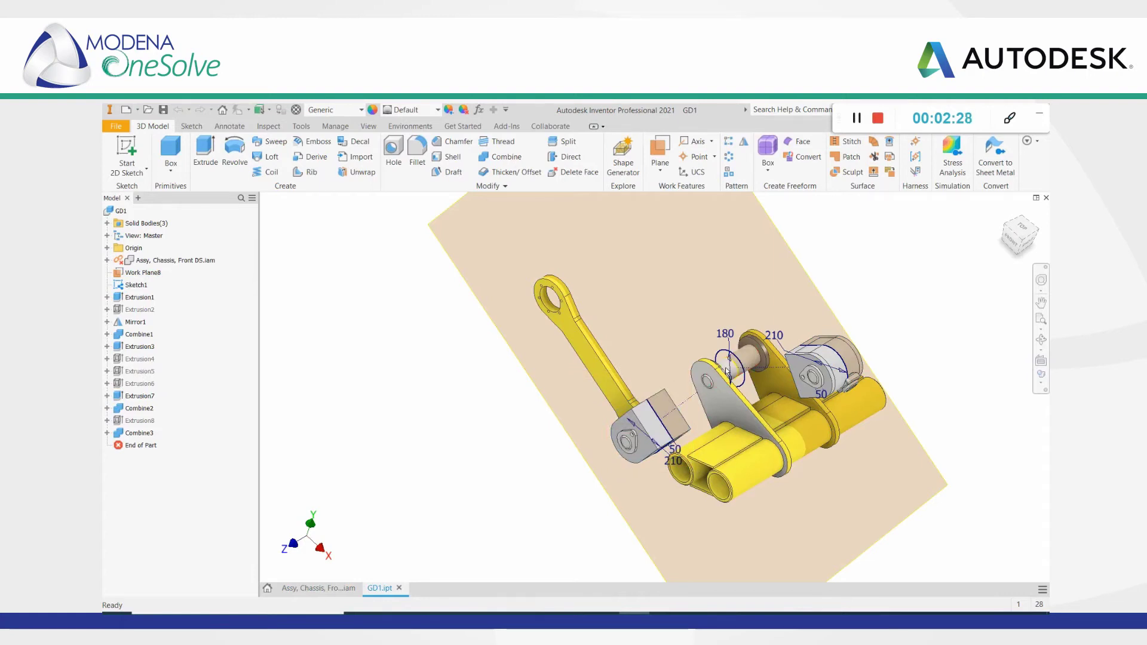
scroll(714, 373, "up", 4)
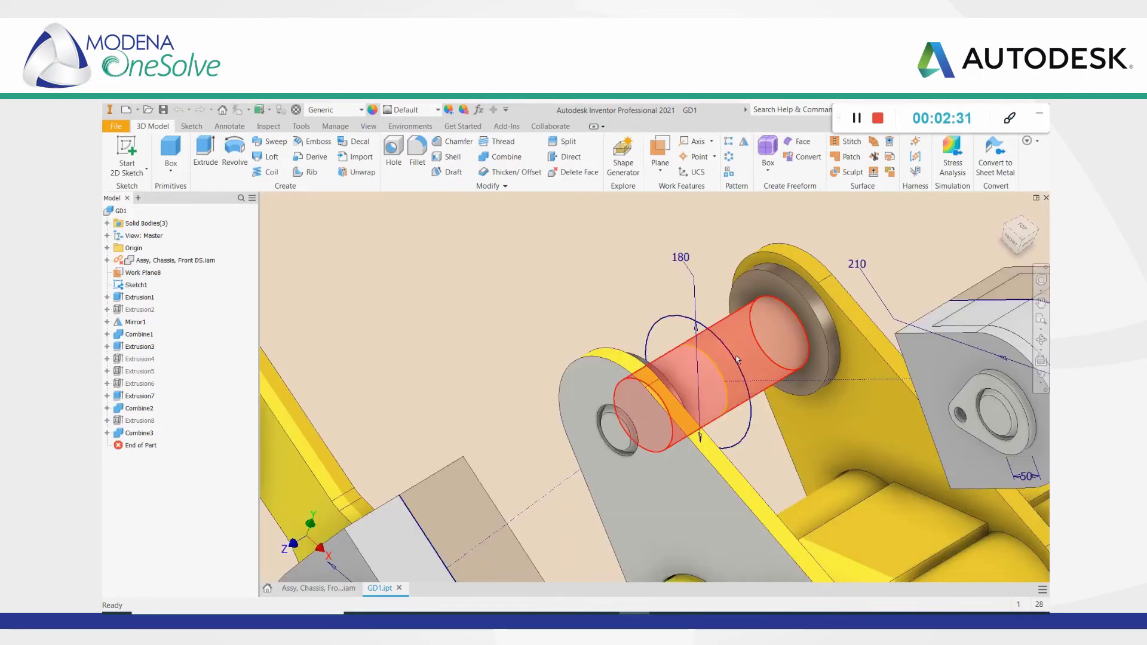
scroll(712, 378, "down", 5)
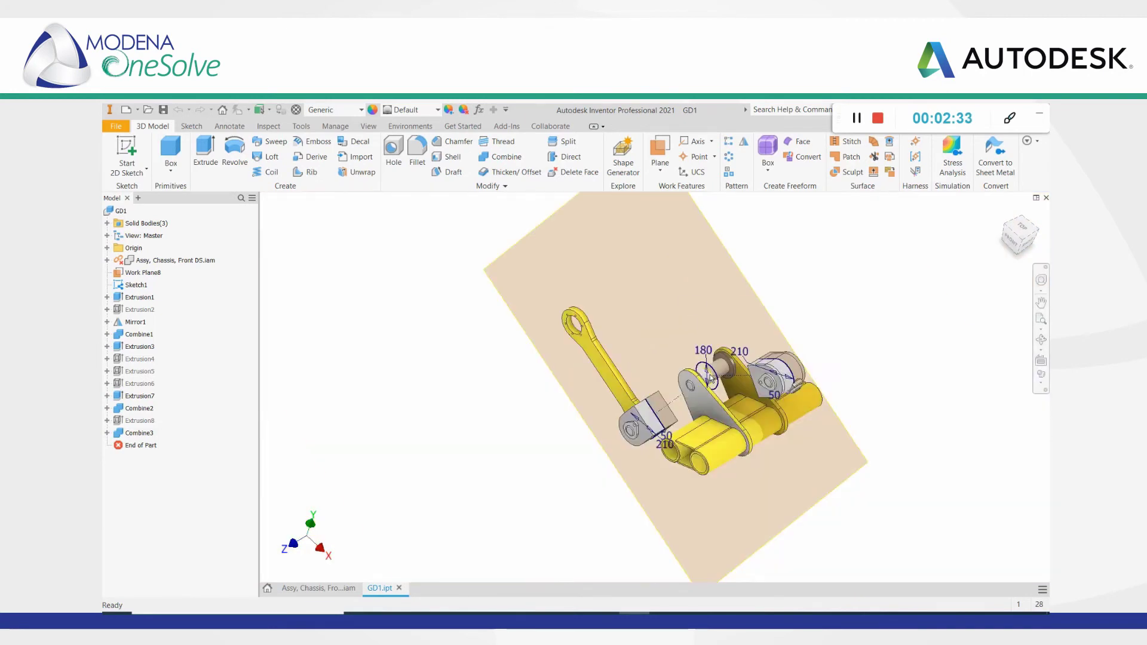
mouse_move(727, 389)
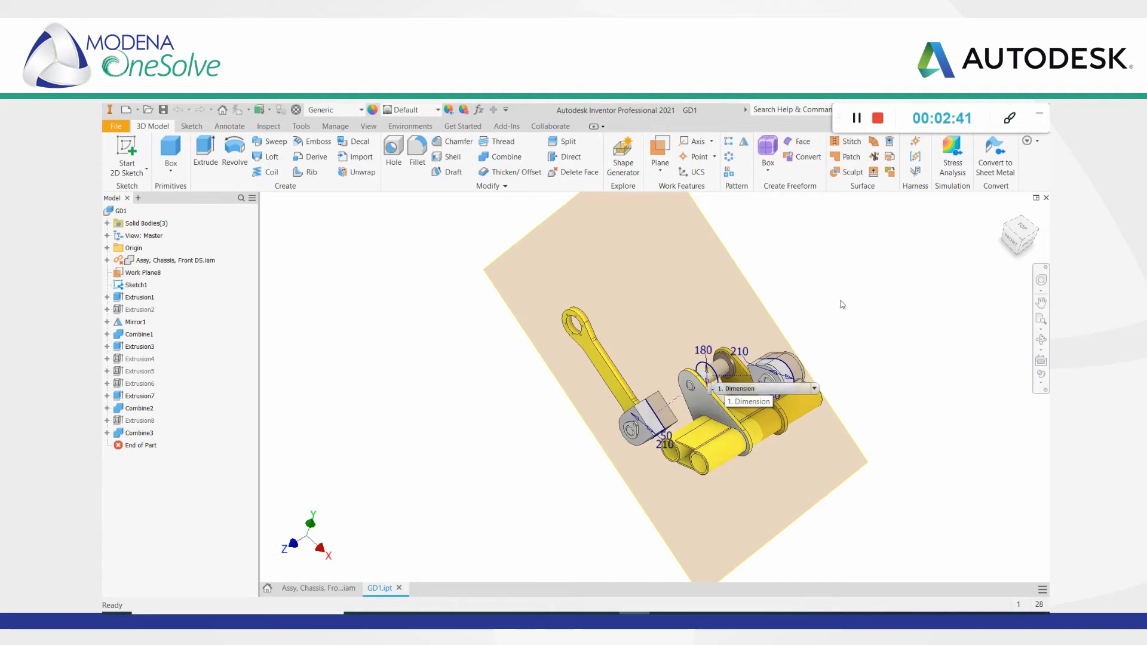
middle_click_drag(842, 304, 829, 309)
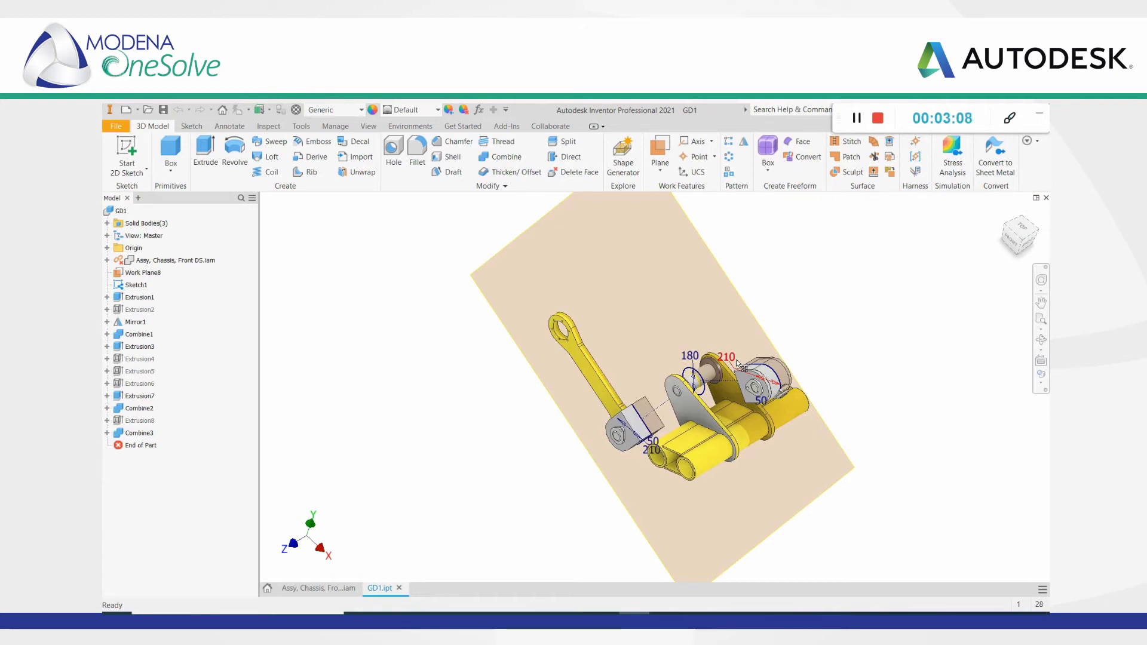
scroll(738, 363, "down", 5)
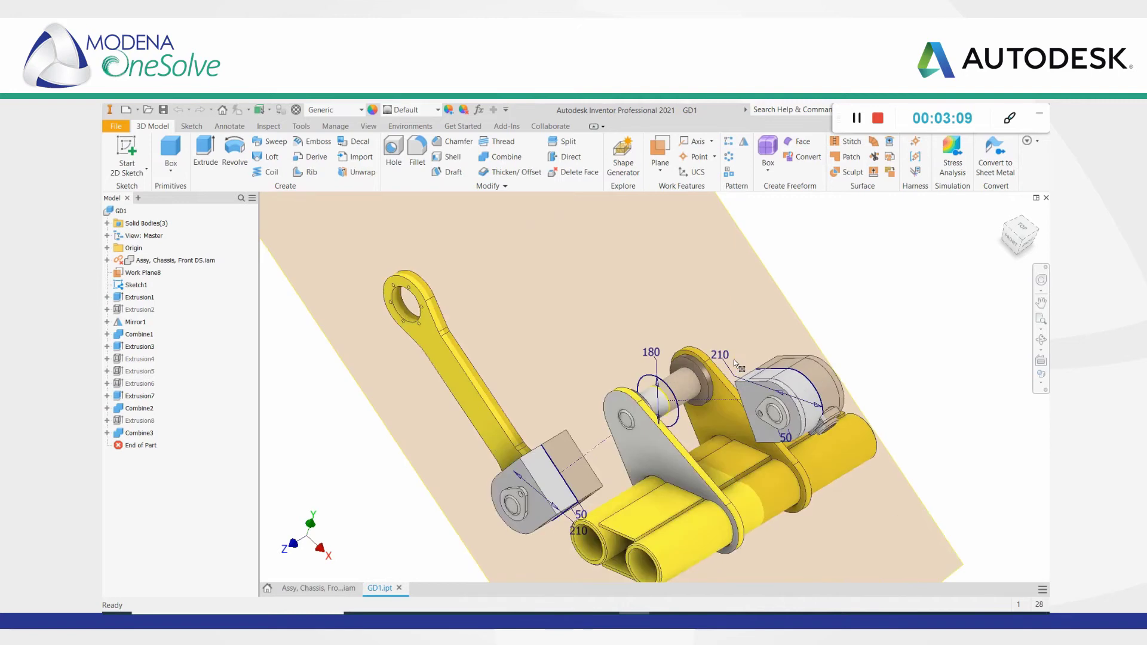
Save the part as GD1 in the Inventor Fusion GD project of the Modena team in the Fusion 360 location
left_click(115, 127)
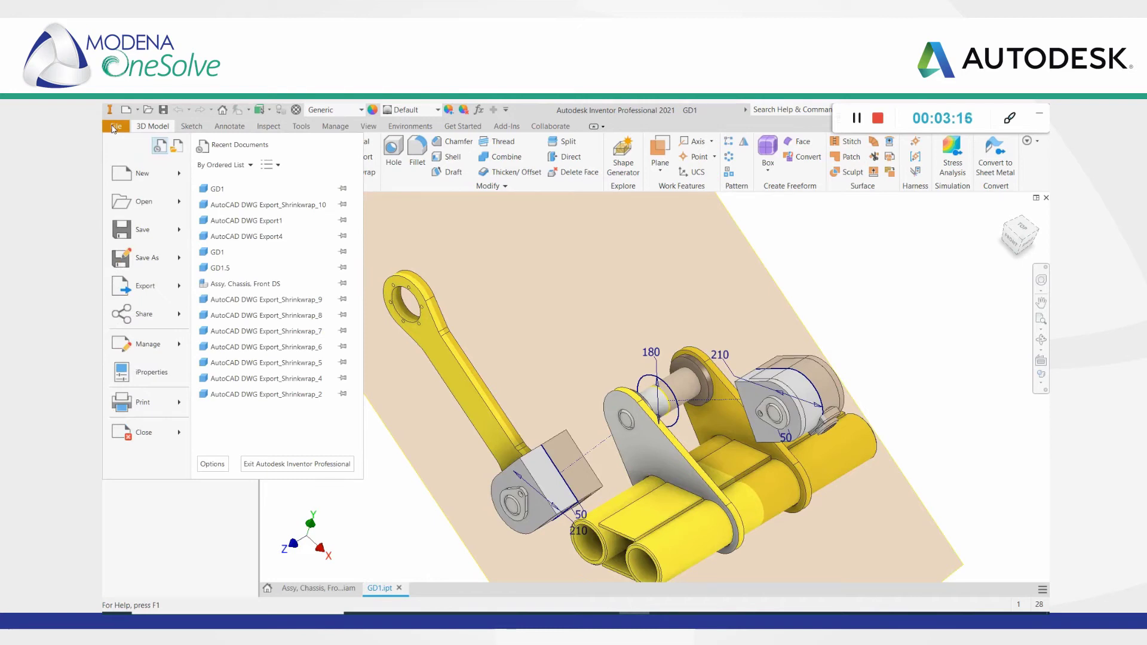
left_click(140, 262)
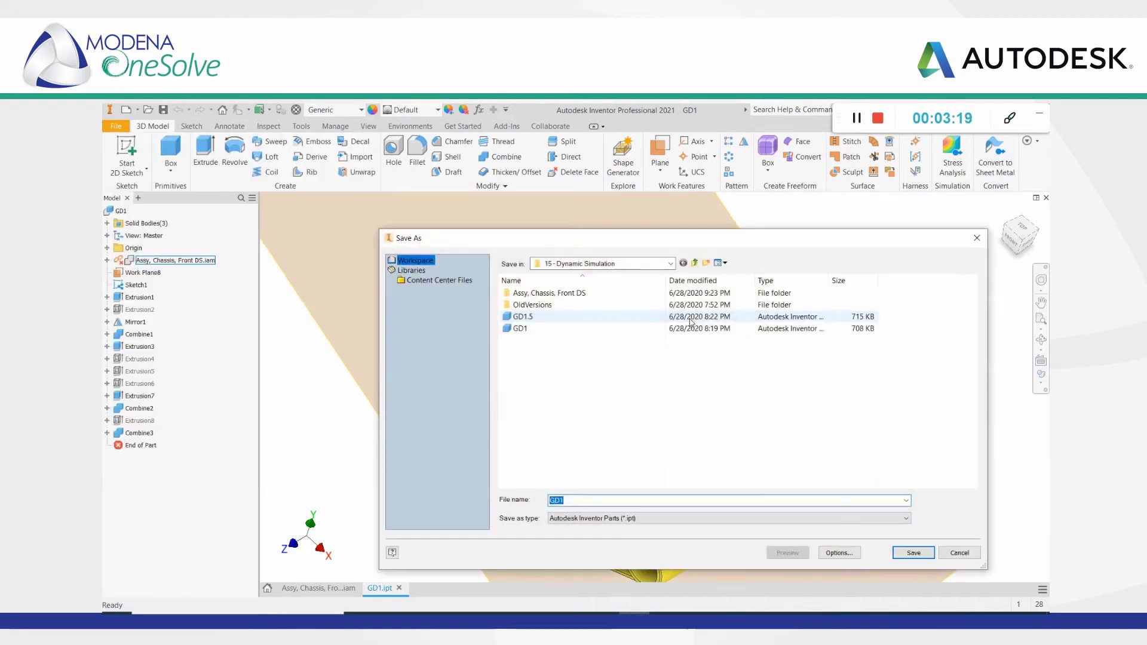
left_click(671, 265)
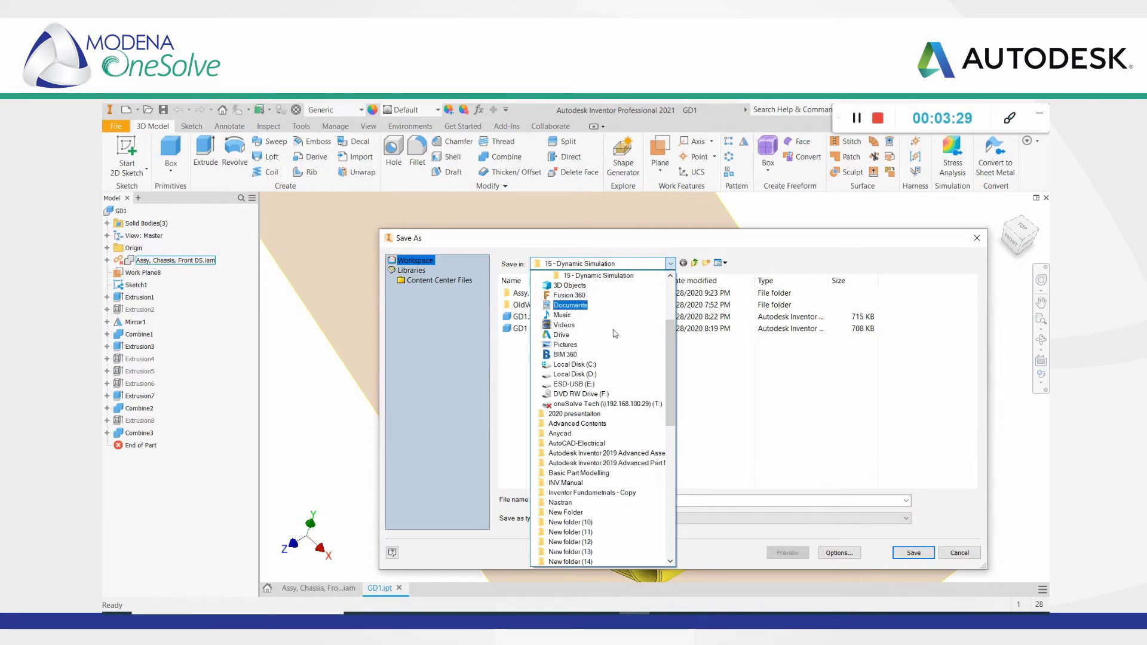
left_click(570, 296)
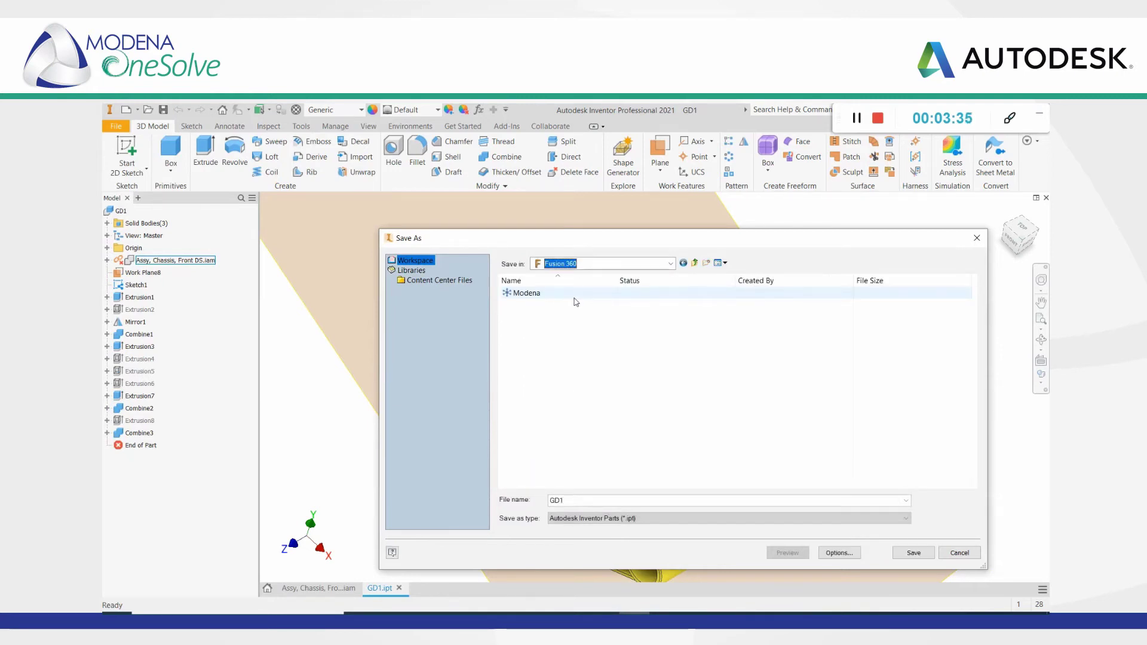
left_click(530, 297)
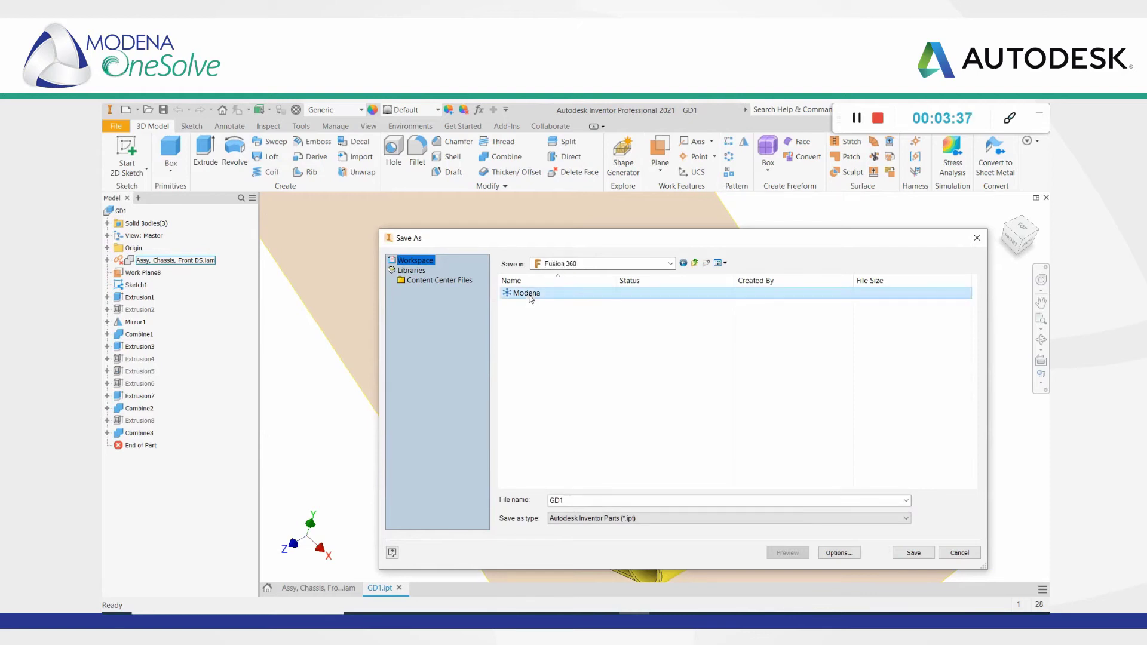
double_click(530, 297)
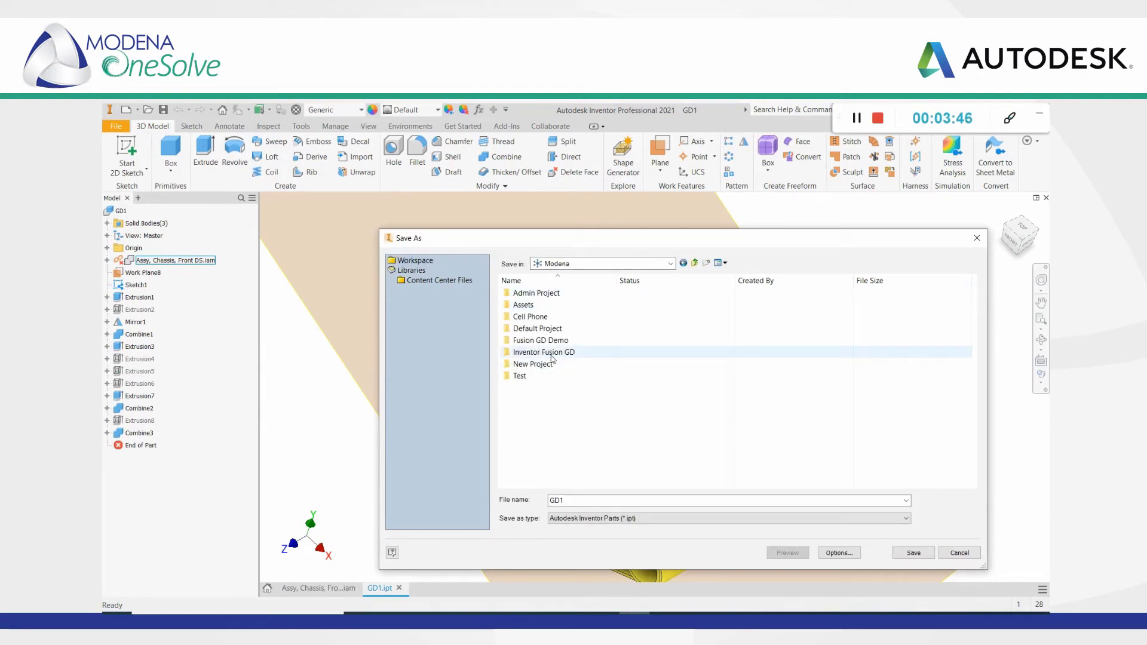
double_click(550, 355)
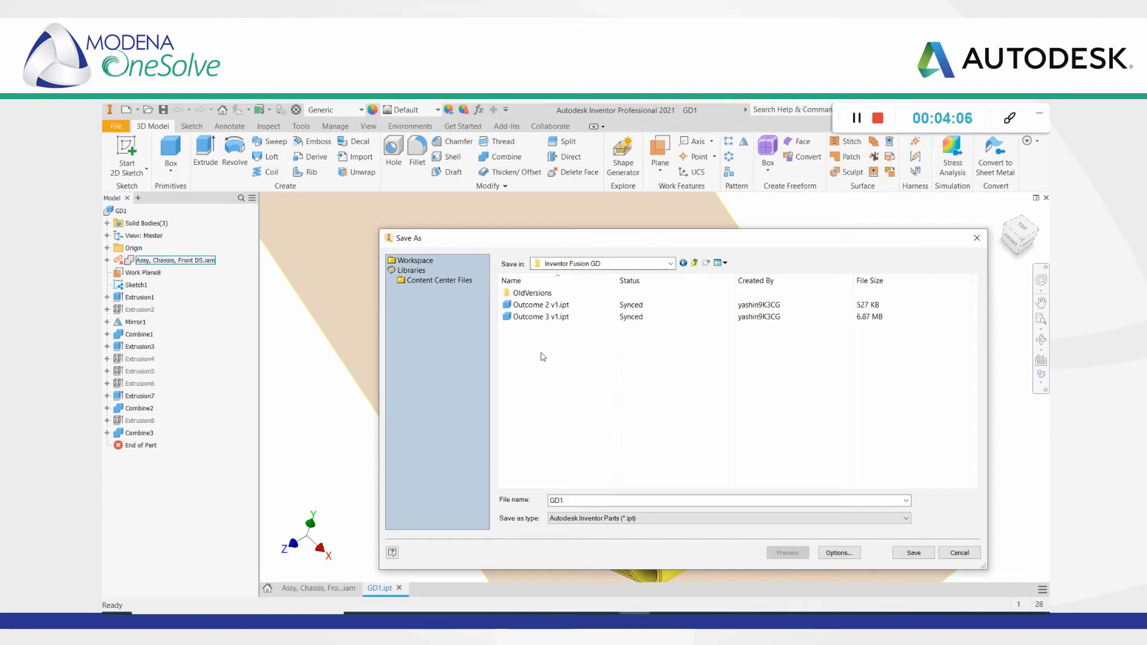
left_click(580, 501)
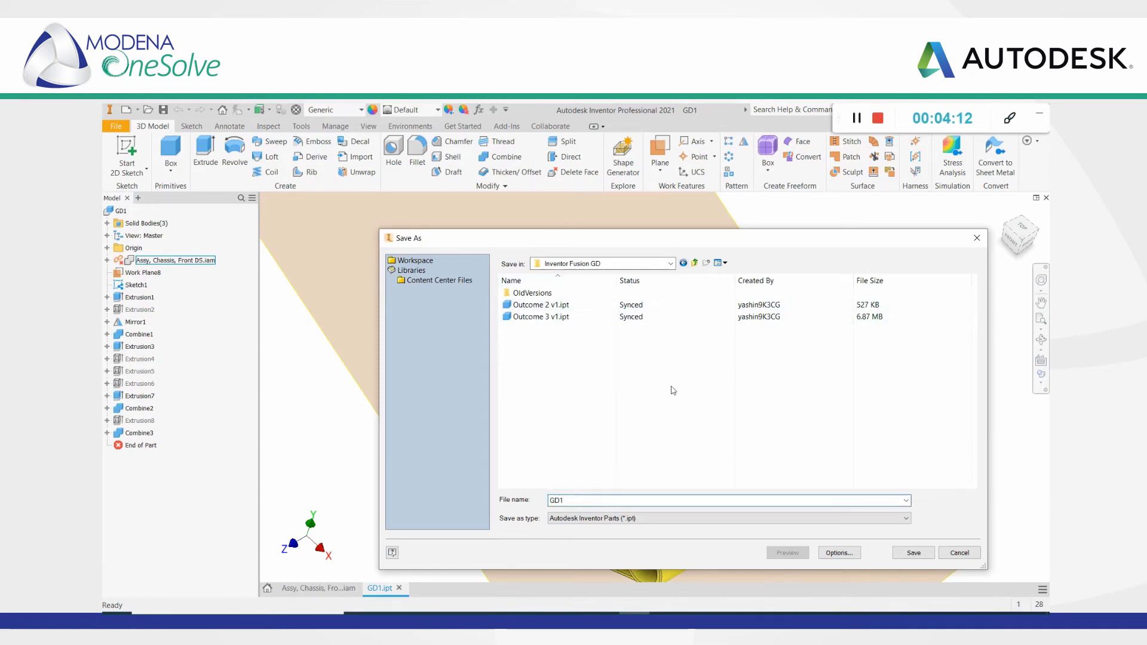
left_click(914, 552)
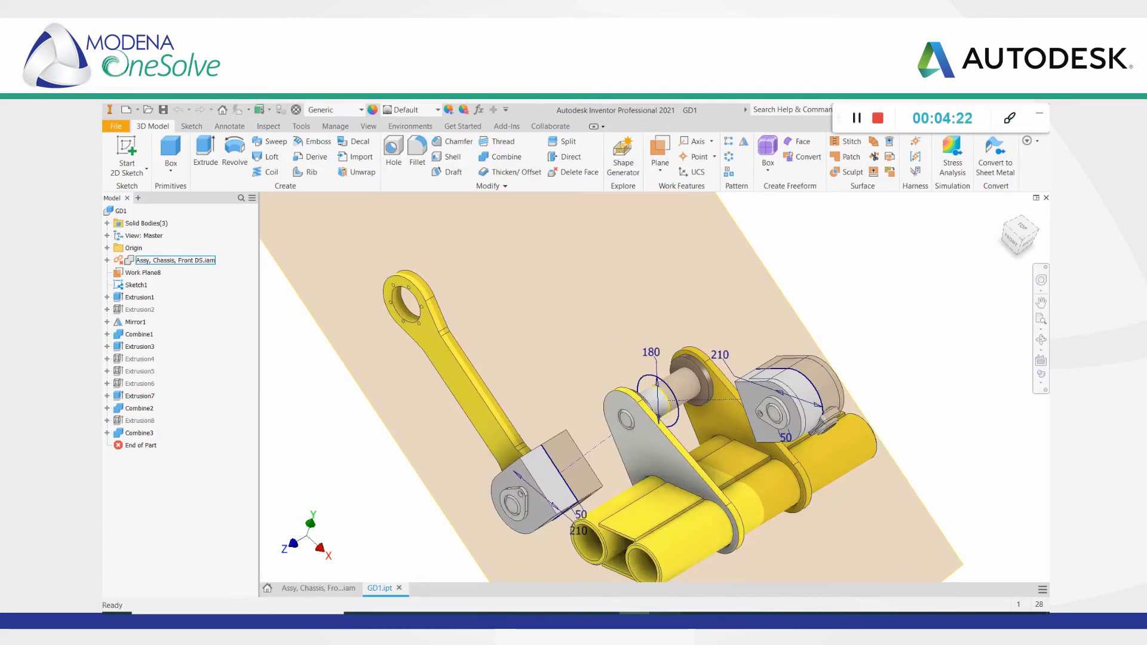
Switch to Fusion 360 and refresh the Inventor Fusion GD project's file list to load GD1.ipt
left_click(664, 623)
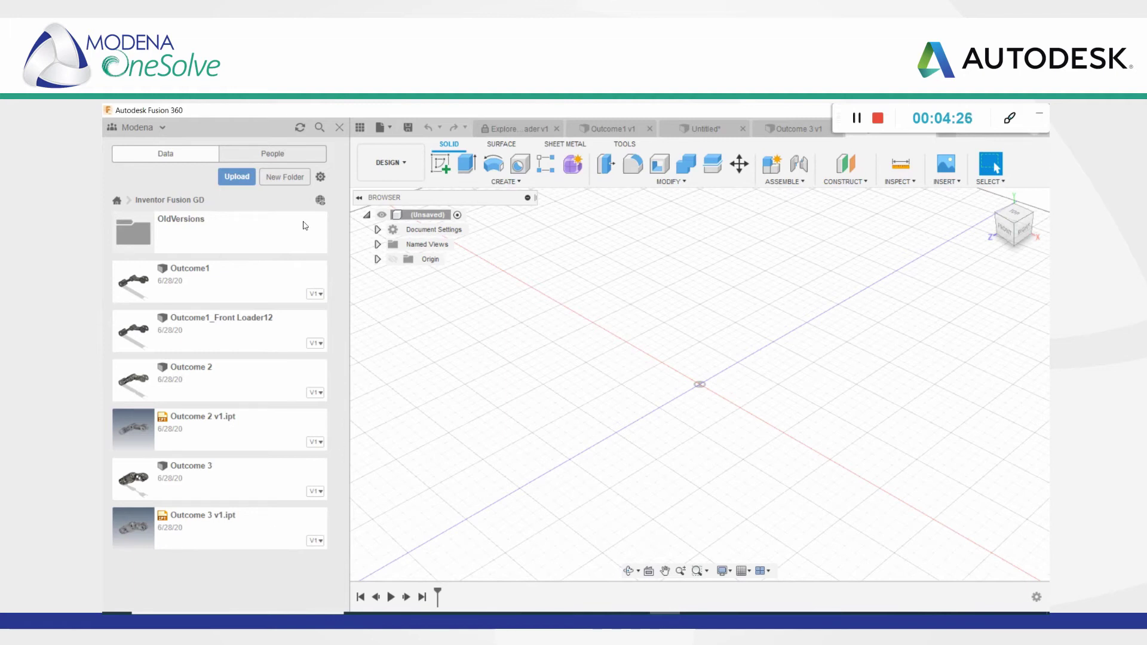
left_click(300, 128)
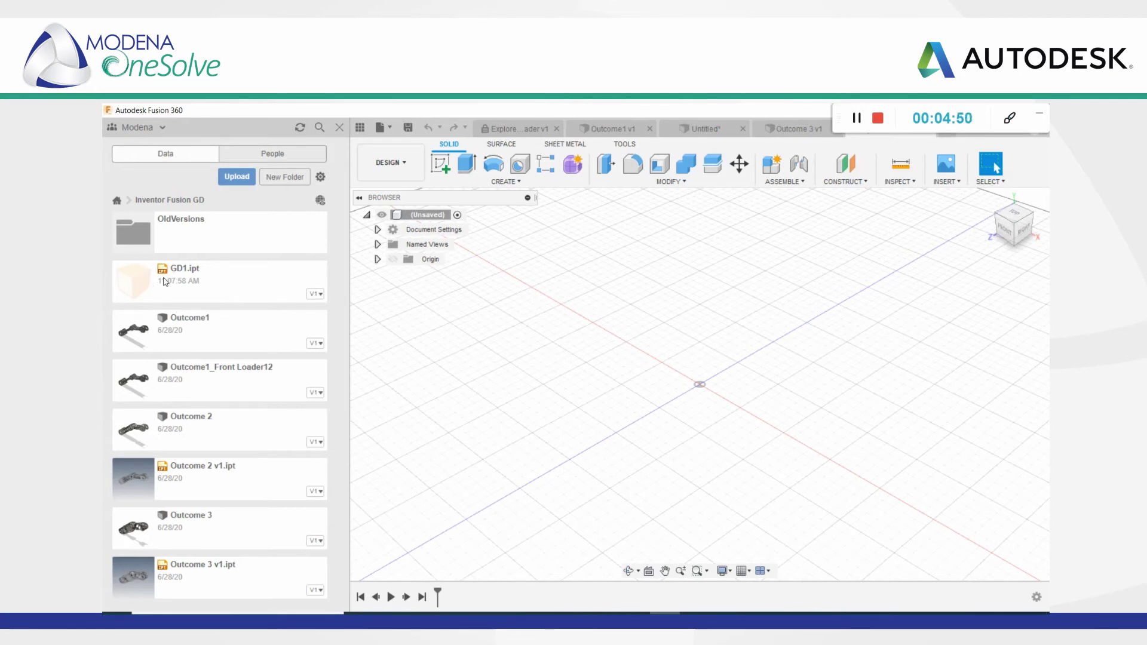
Open GD1.ipt from the Inventor Fusion GD project and view the loaded model
double_click(215, 279)
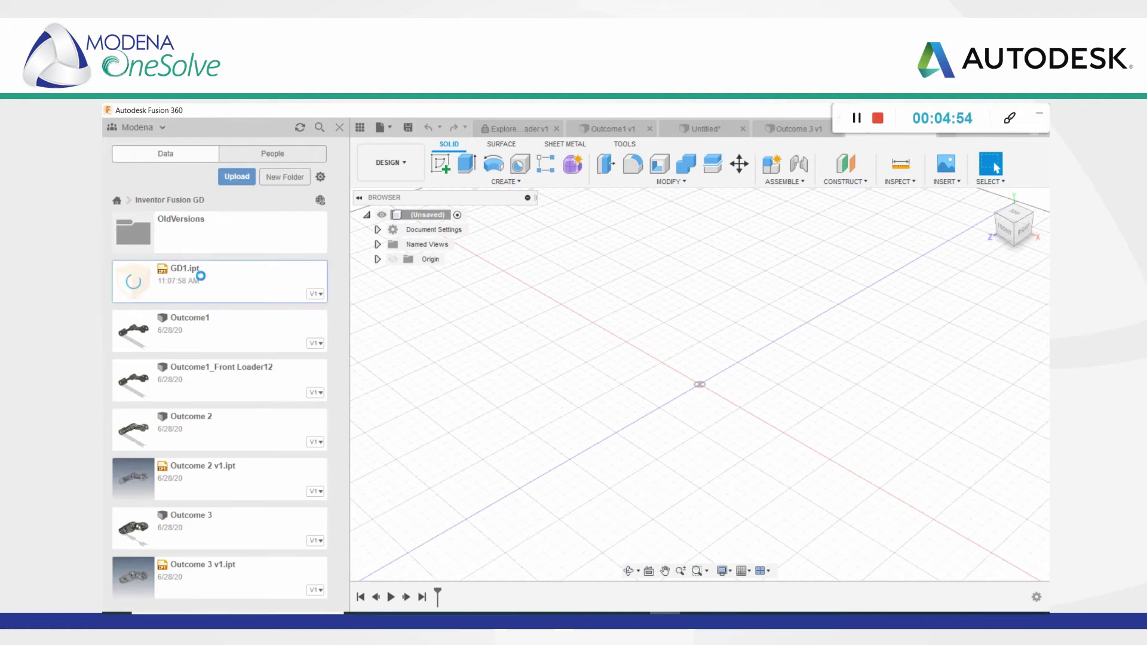
mouse_move(638, 402)
middle_mouse_down("shift")
mouse_move(717, 388)
mouse_move(633, 399)
middle_mouse_up("shift")
scroll(699, 443, "up", 1)
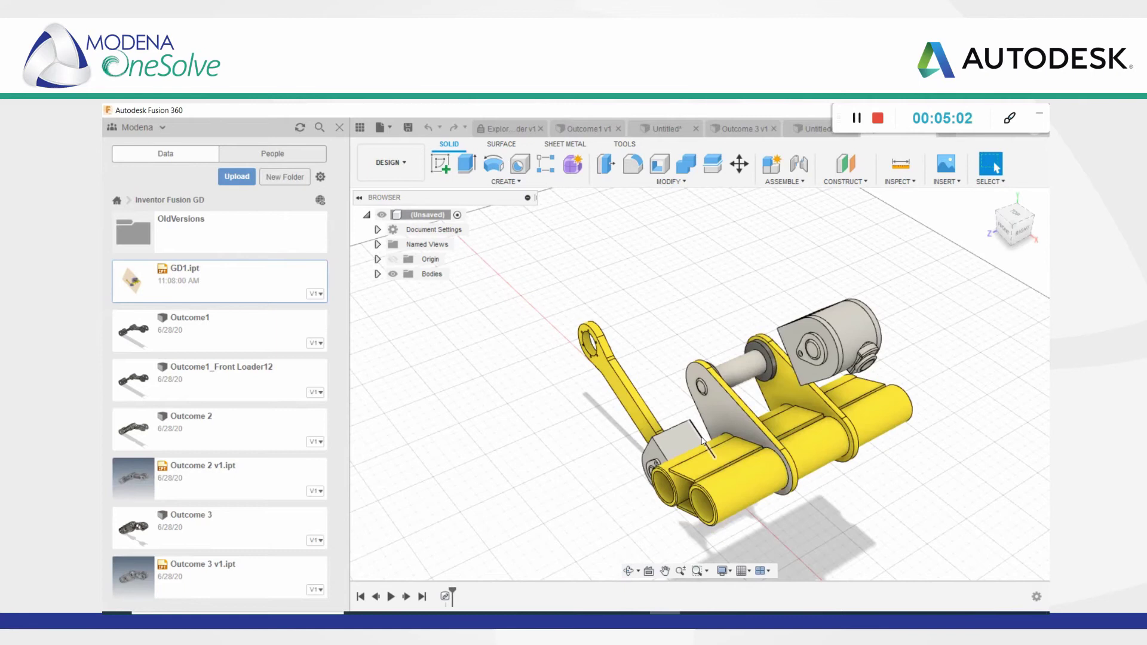
Switch the GD1 model to the Generative Design workspace and inspect its bodies in Study 1 from several angles
left_click(408, 174)
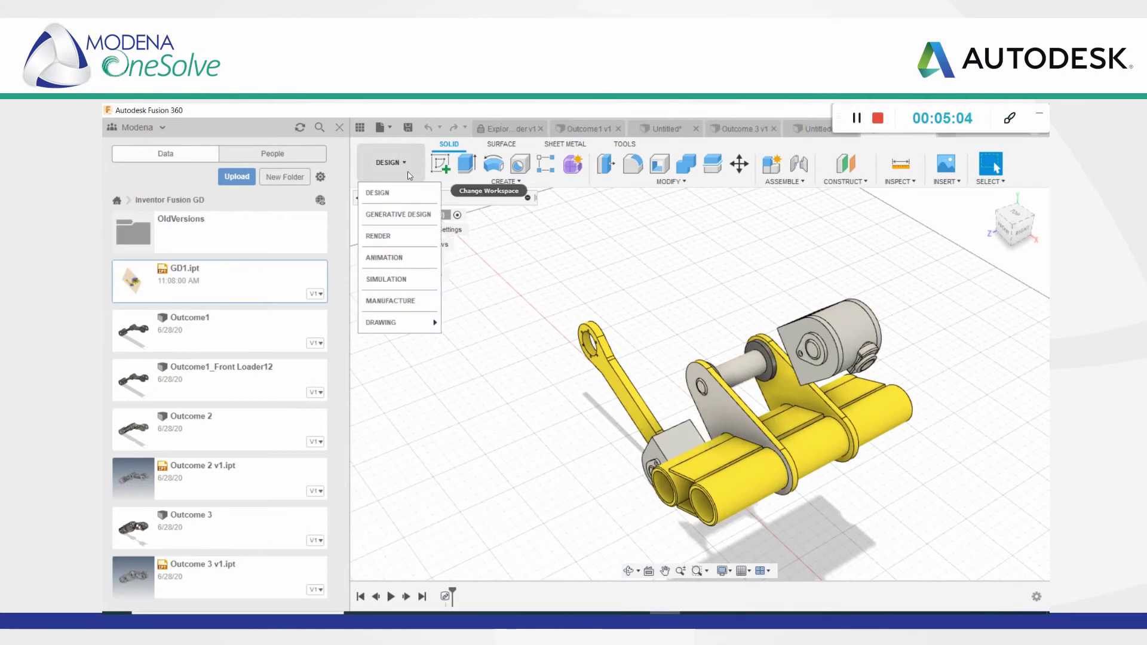
left_click(401, 216)
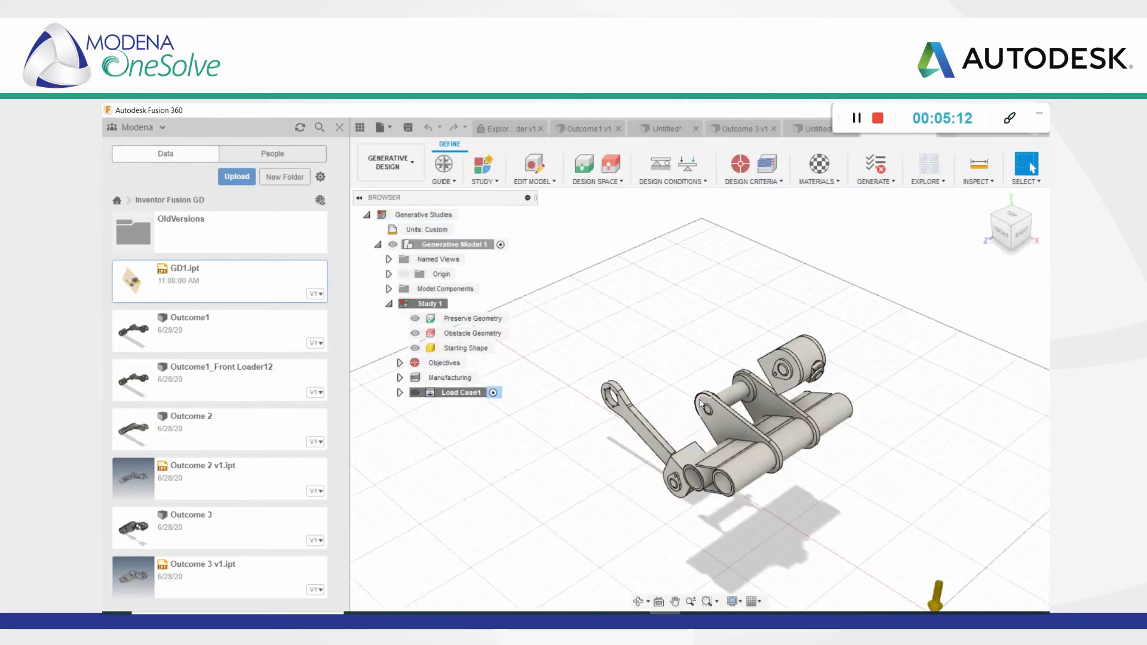
mouse_move(704, 381)
middle_mouse_down("shift")
mouse_move(691, 383)
mouse_move(709, 382)
middle_mouse_up("shift")
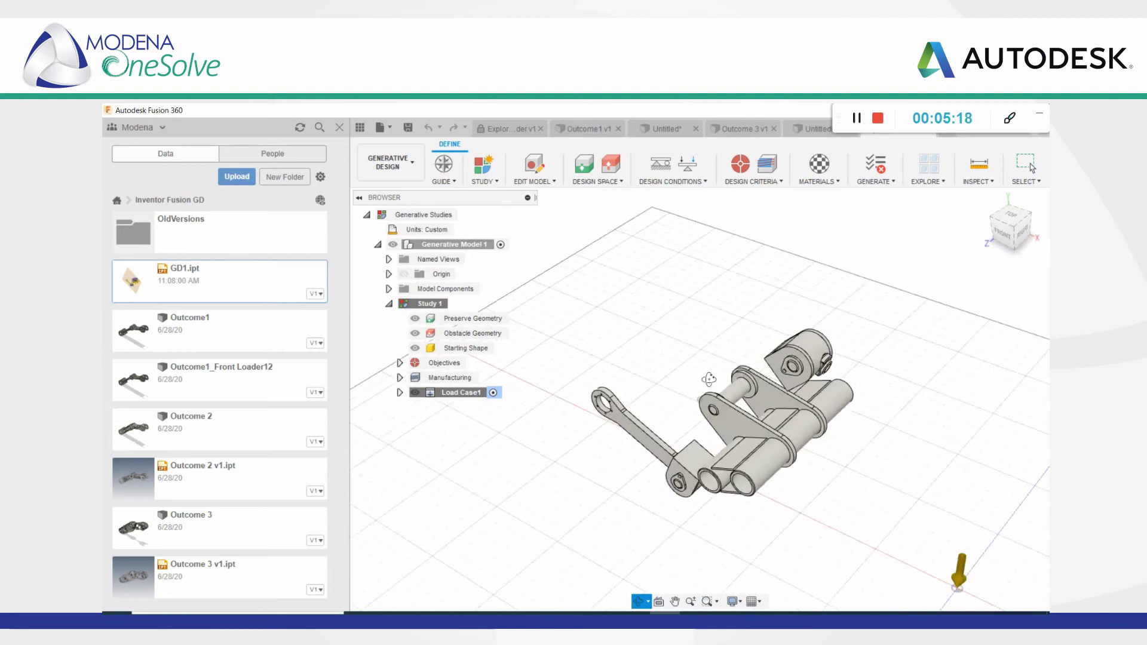
scroll(697, 422, "up", 1)
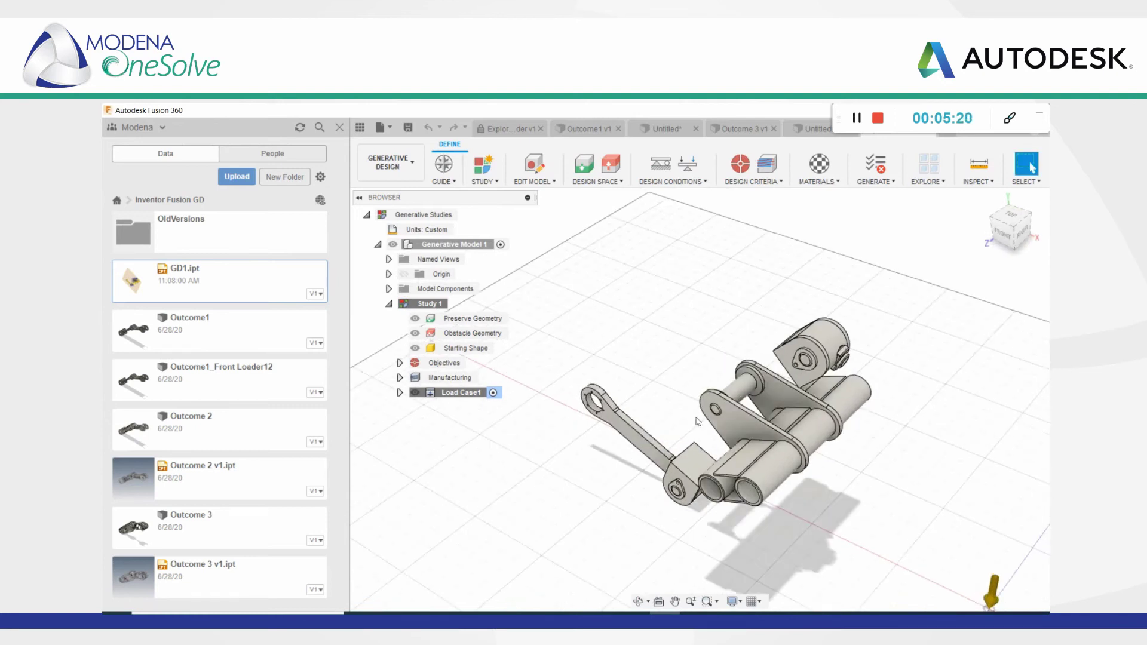
middle_click_drag(697, 421, 735, 502, "shift")
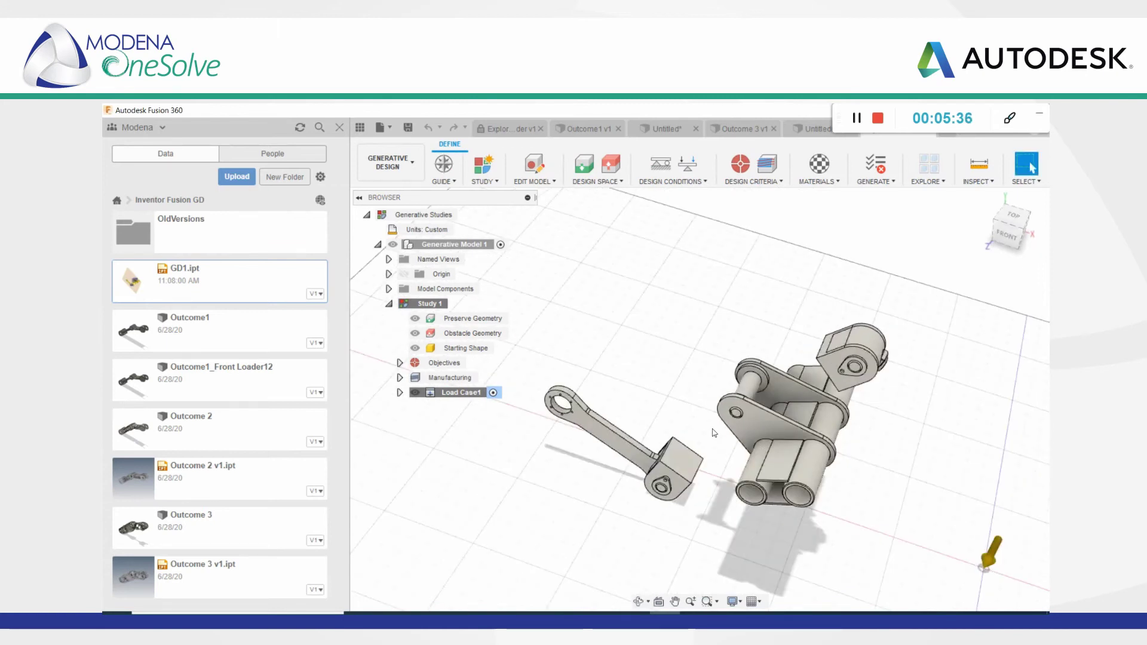
Start assigning obstacle geometry and expand the model components to list their individual bodies
left_click(609, 171)
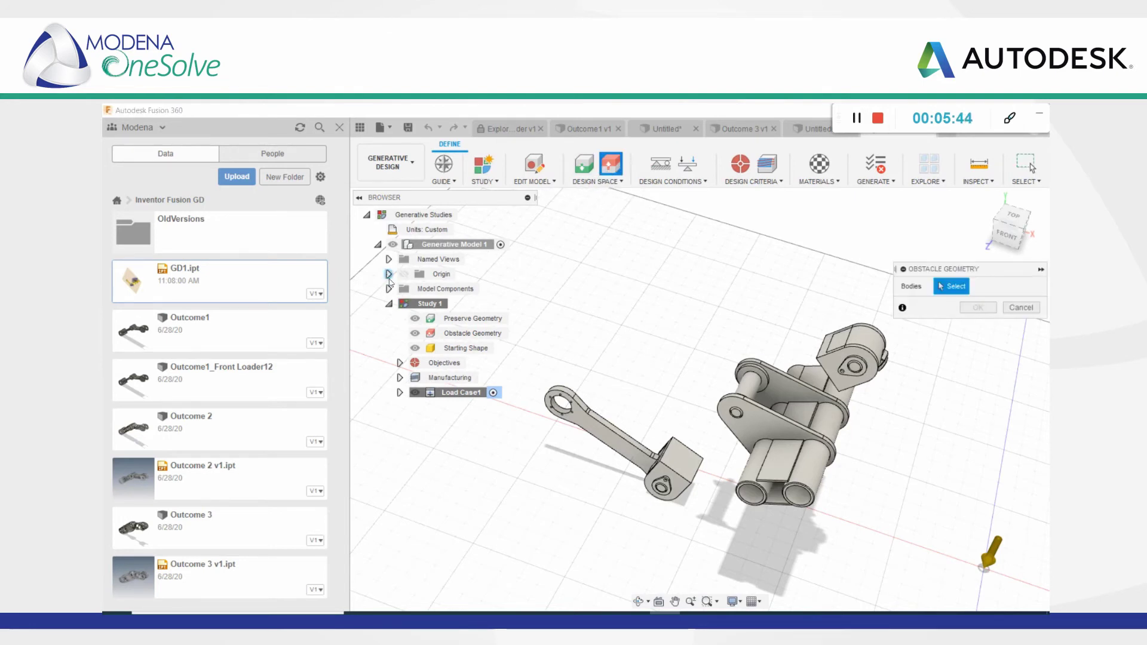
left_click(389, 289)
left_click(399, 304)
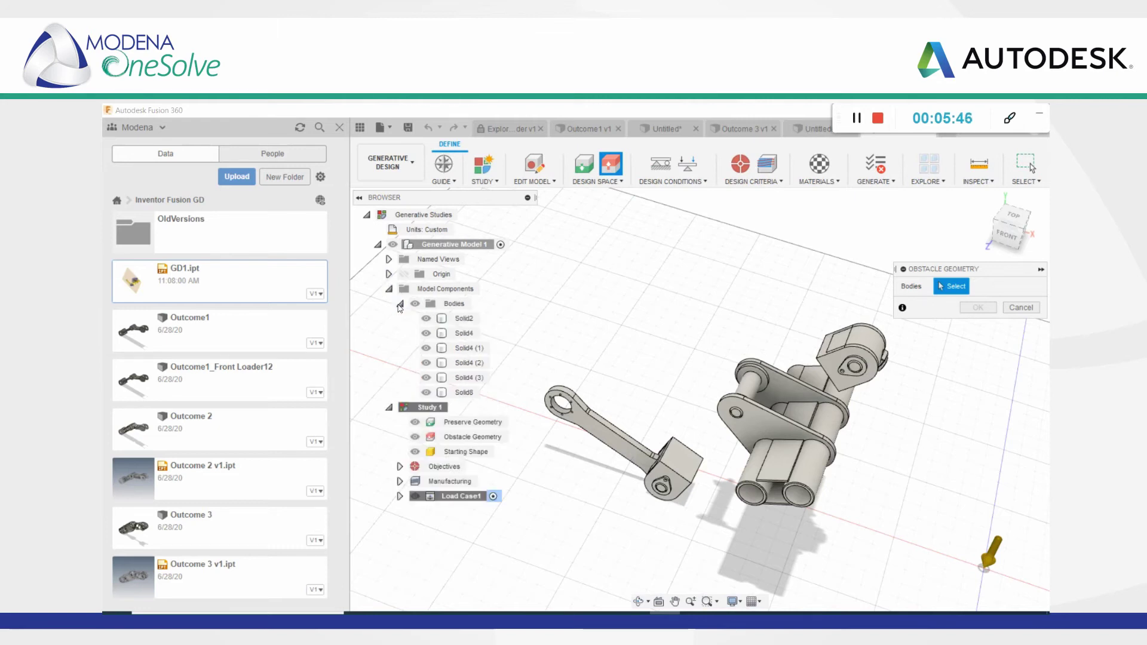
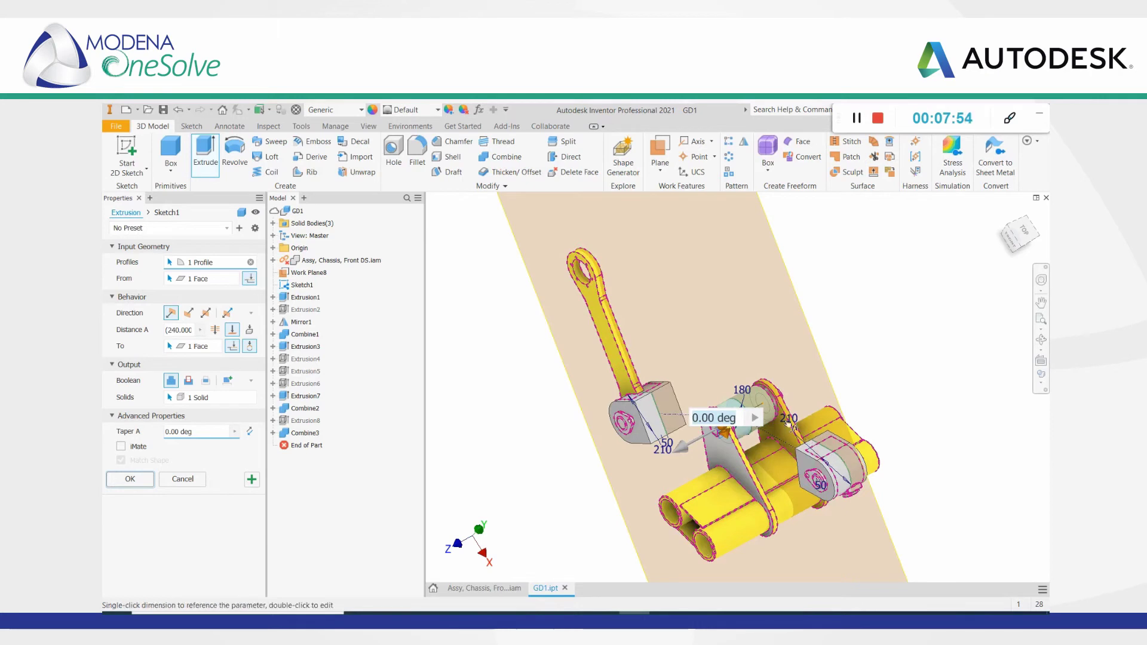
Extrude the circular profile between the side plates from face to face as a new solid
scroll(771, 395, "up", 3)
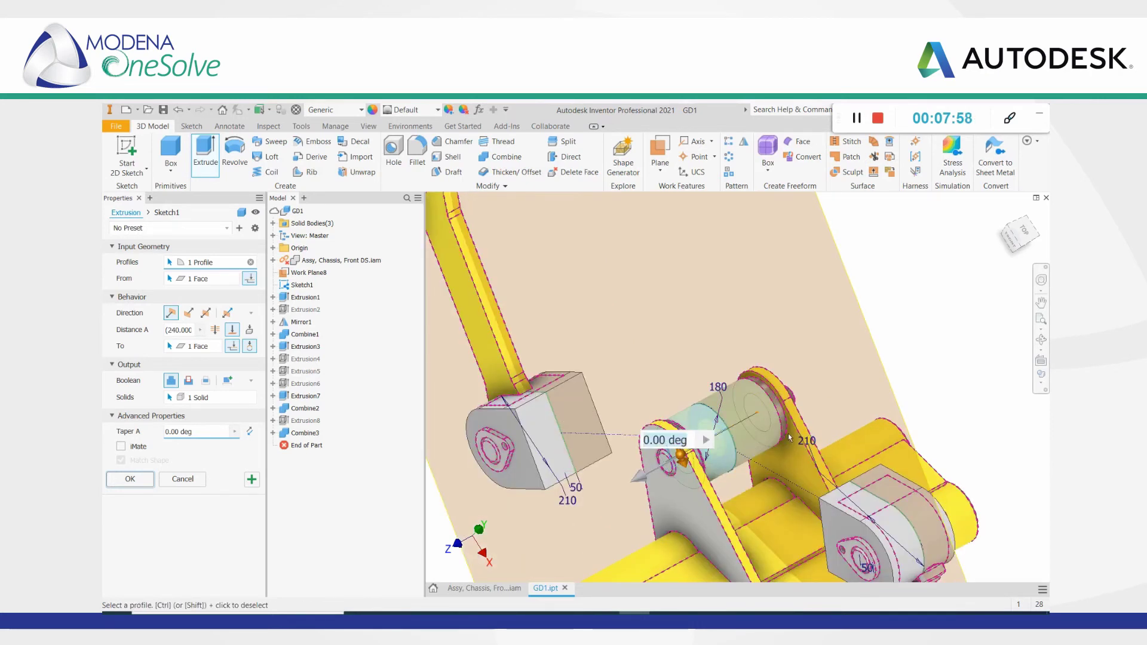
scroll(764, 435, "down", 3)
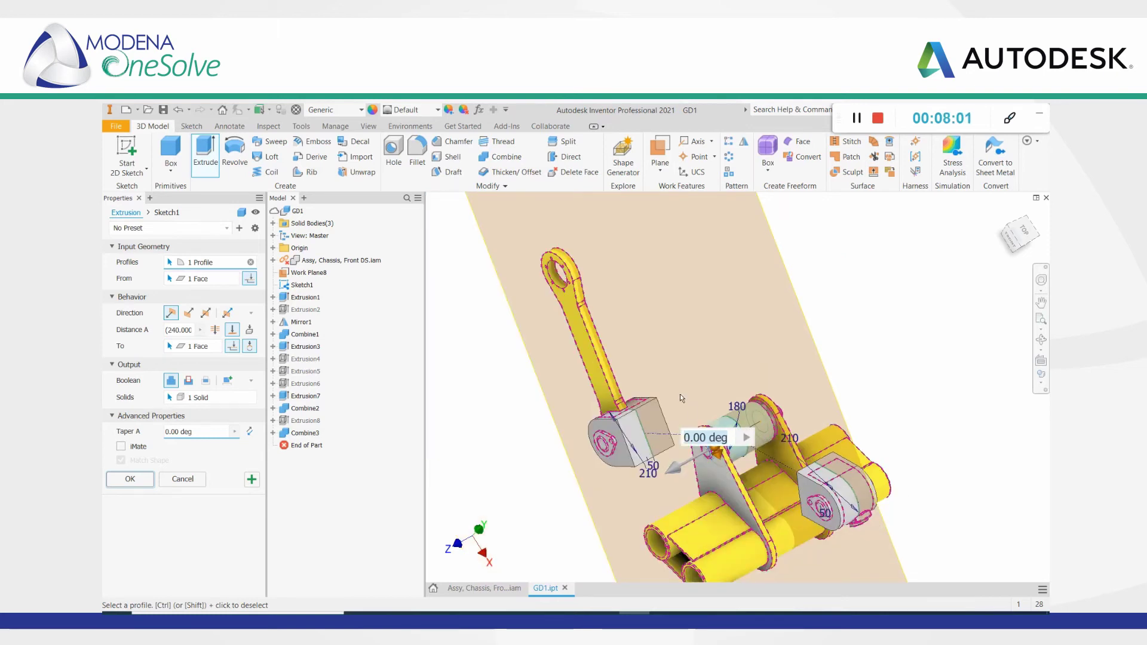
left_click(227, 380)
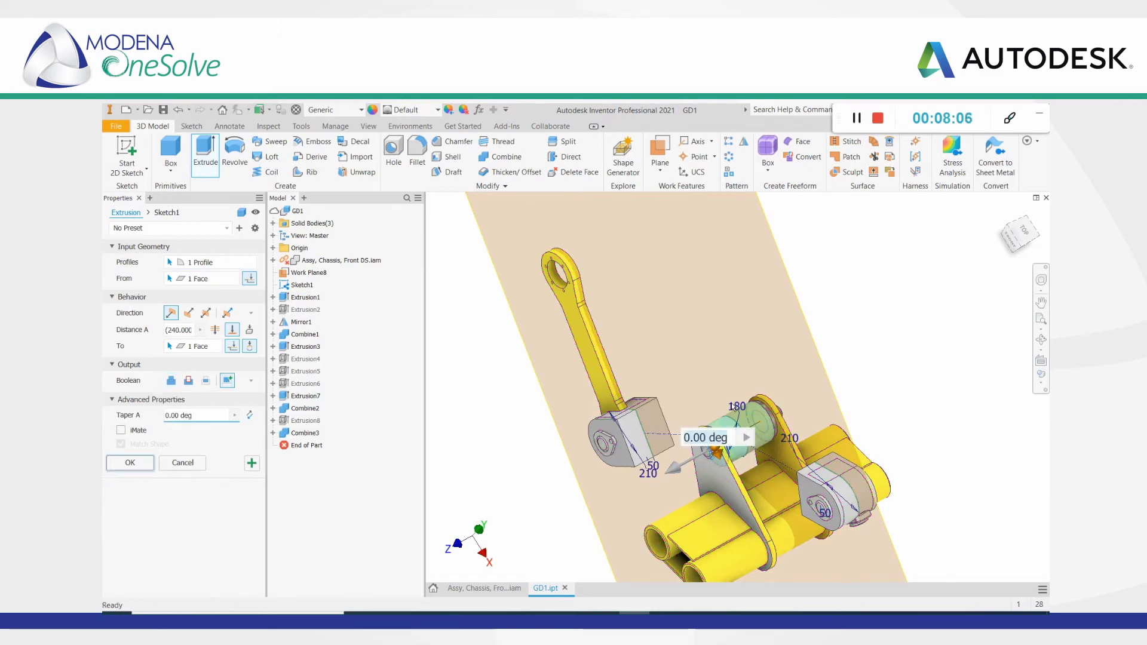
left_click(251, 463)
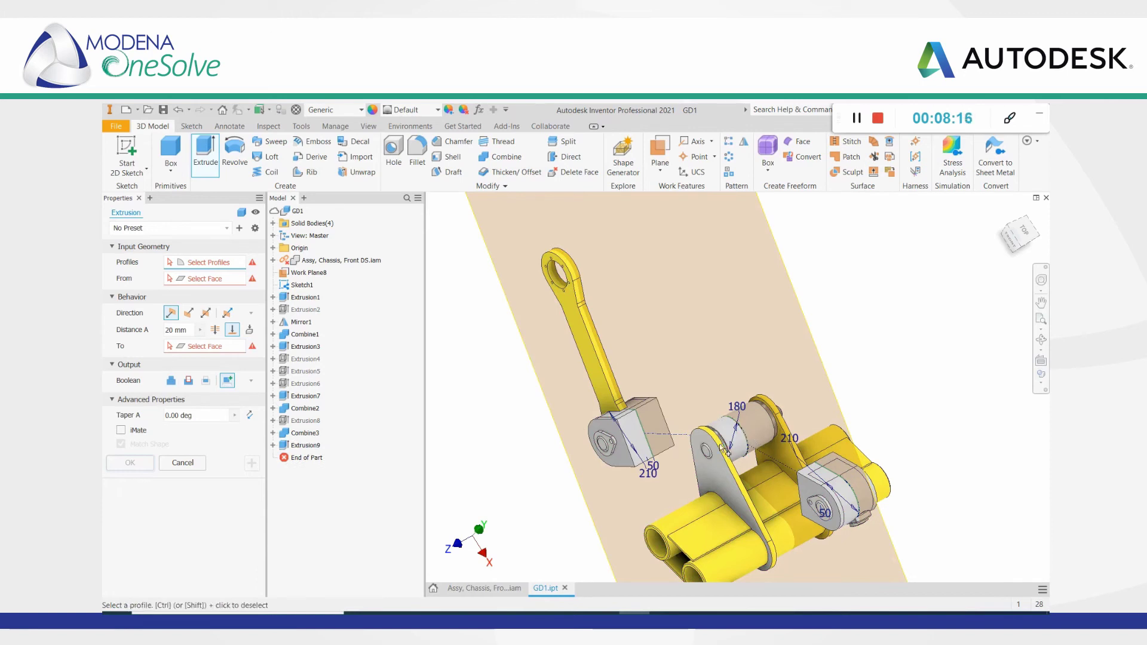
Switch to Fusion 360, check the assigned study bodies, and change to the Design workspace to update GD1 to its latest version
mouse_move(664, 619)
left_click(665, 570)
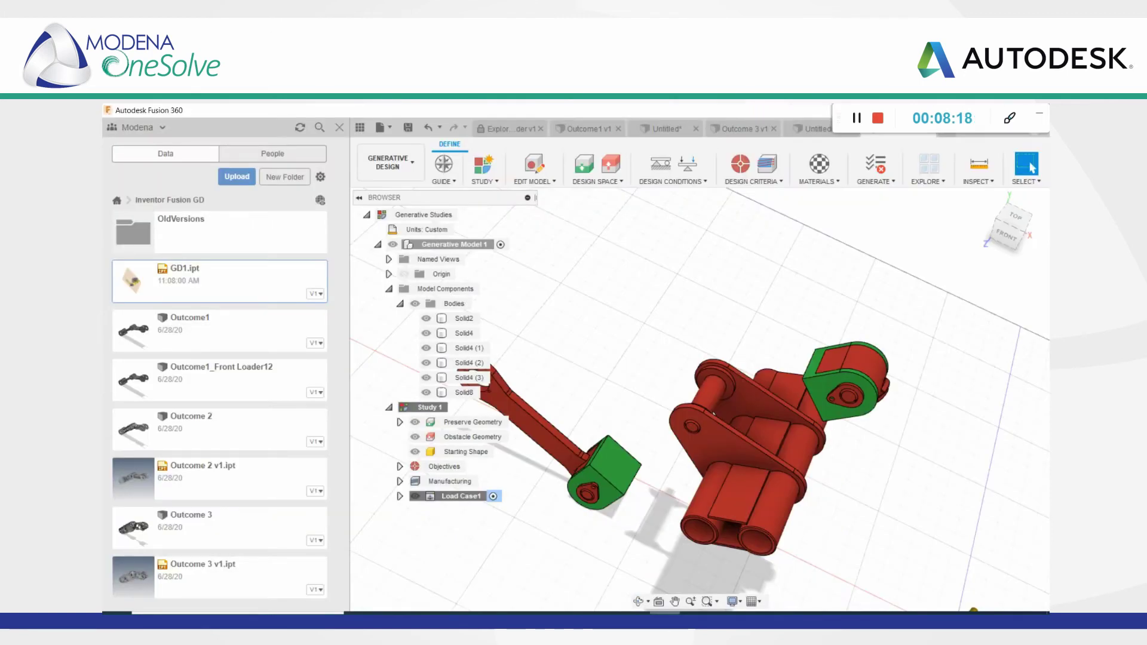
mouse_move(859, 523)
middle_mouse_down("shift")
mouse_move(803, 525)
mouse_move(851, 524)
mouse_move(838, 530)
middle_mouse_up("shift")
left_click(463, 332)
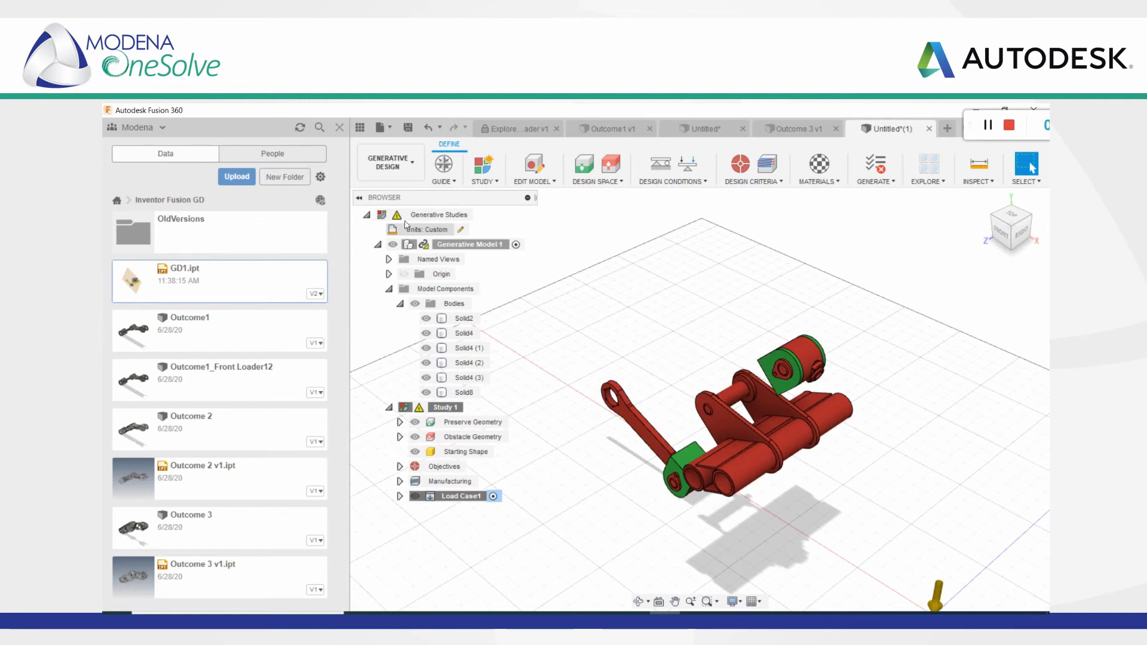
left_click(396, 168)
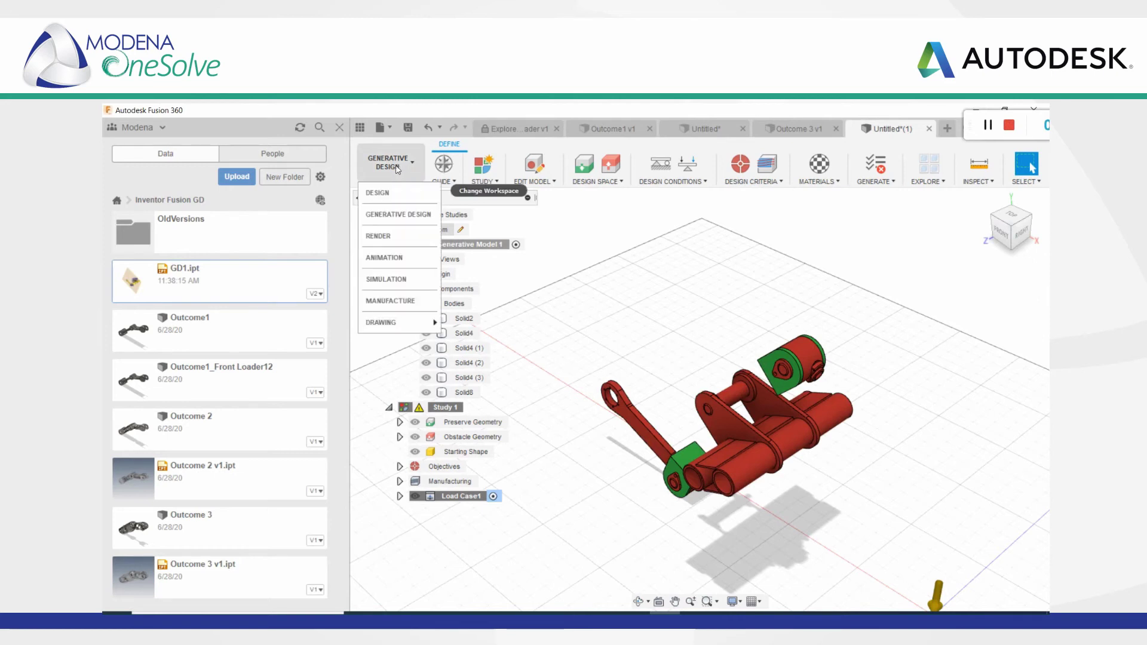
left_click(379, 192)
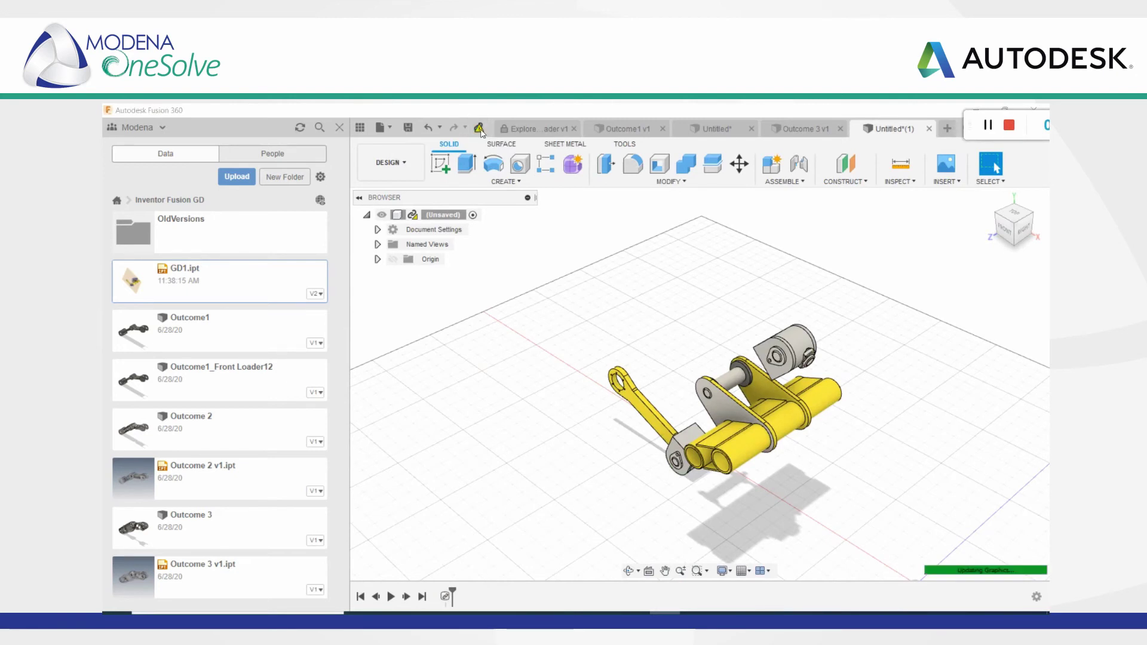
Inspect the cylinder between the side plates in the updated GD1 model
scroll(723, 379, "up", 3)
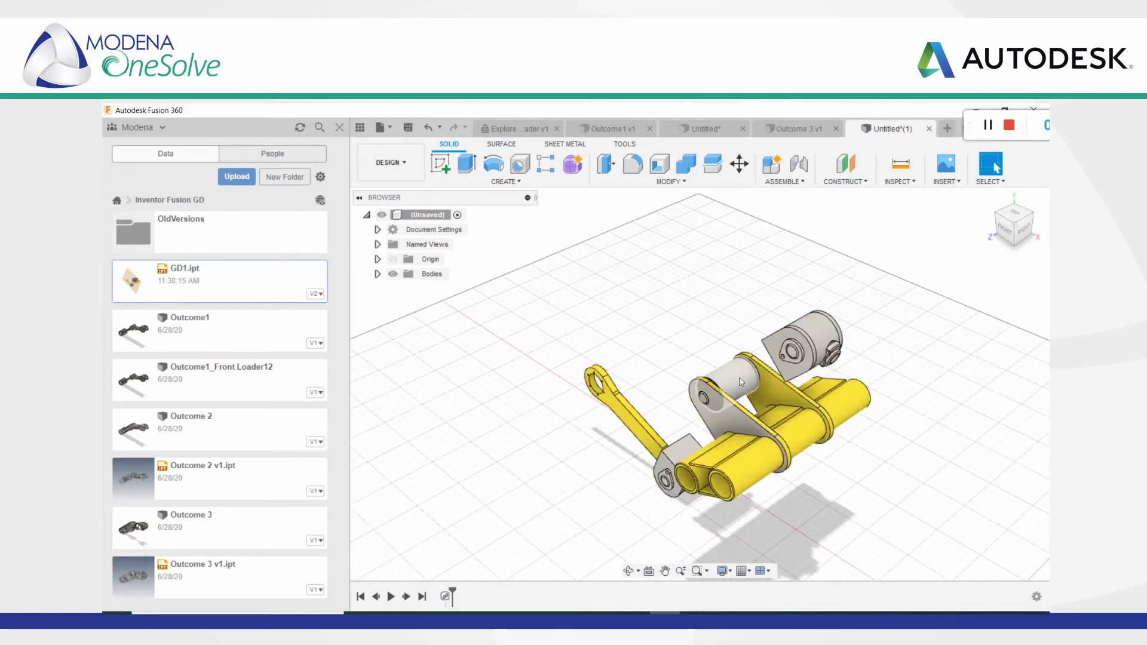
left_click(735, 379)
scroll(736, 377, "up", 2)
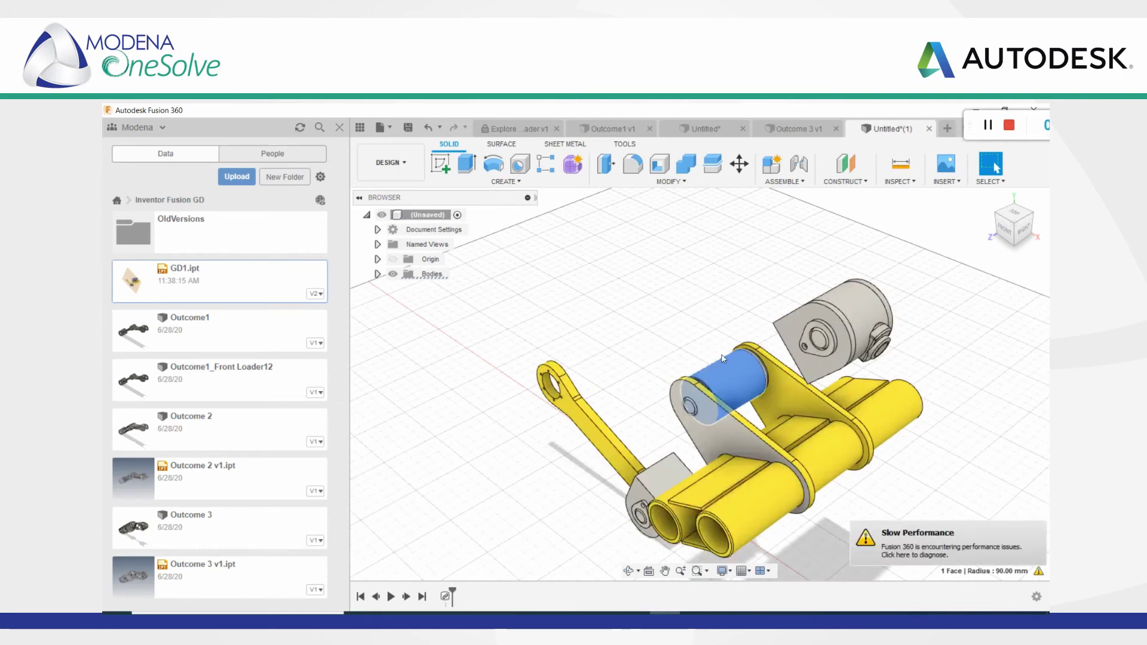
scroll(704, 342, "down", 1)
left_click(716, 317)
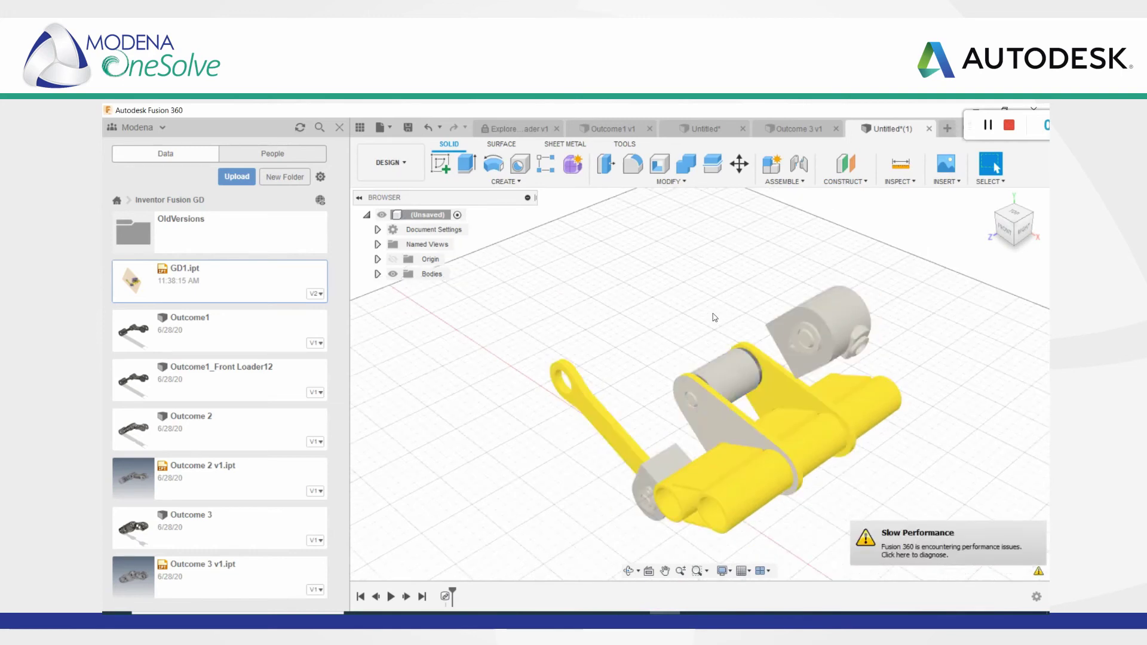
Return to the Generative Design workspace and add the cylinder between the side plates to the preserve geometry
left_click(403, 172)
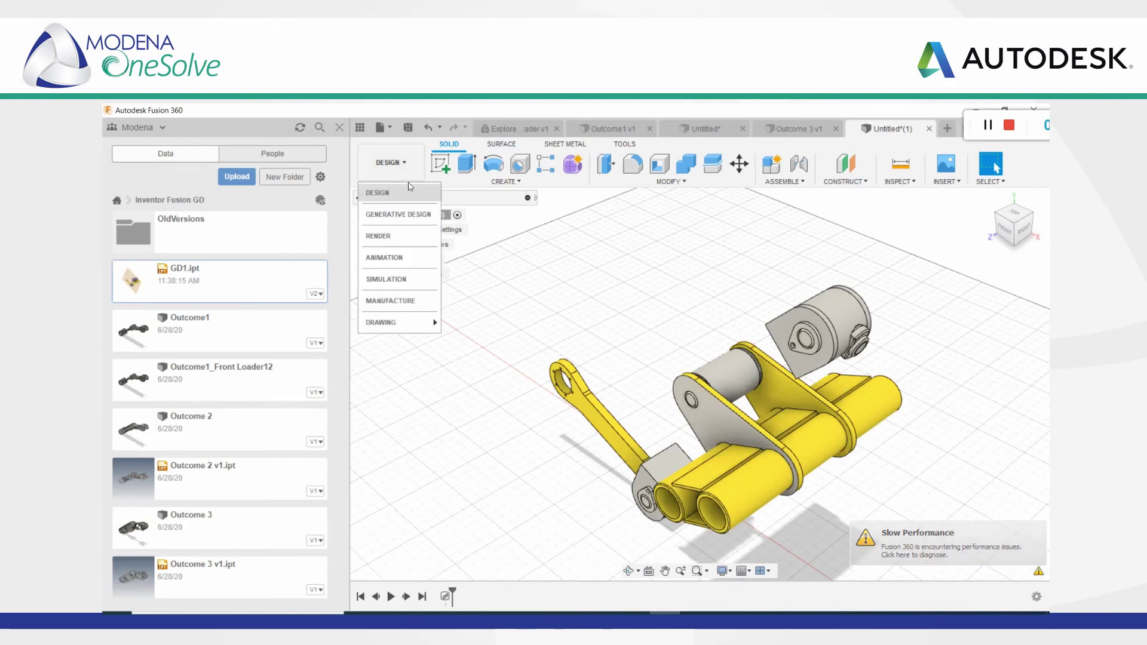
left_click(403, 215)
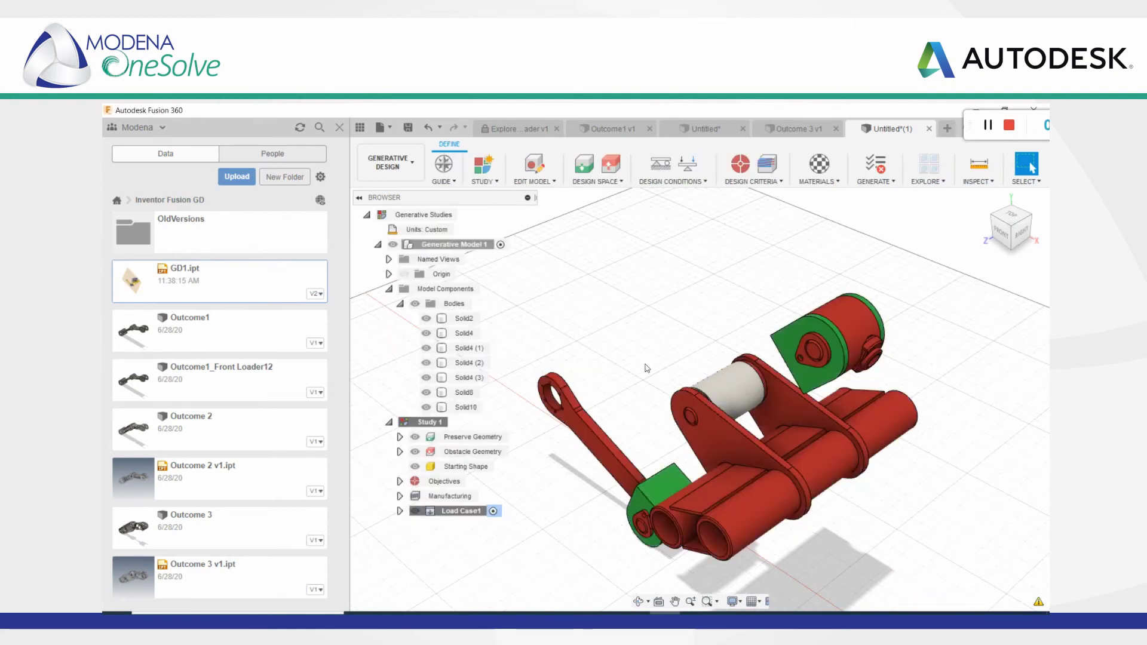
left_click(583, 164)
left_click(726, 383)
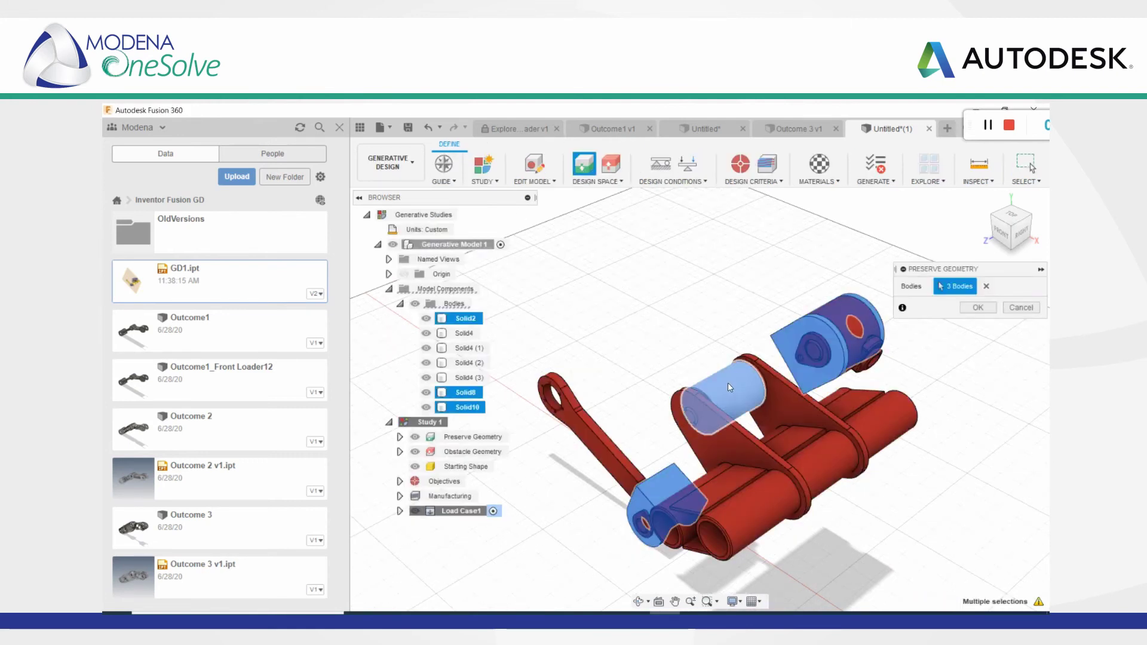
left_click(971, 307)
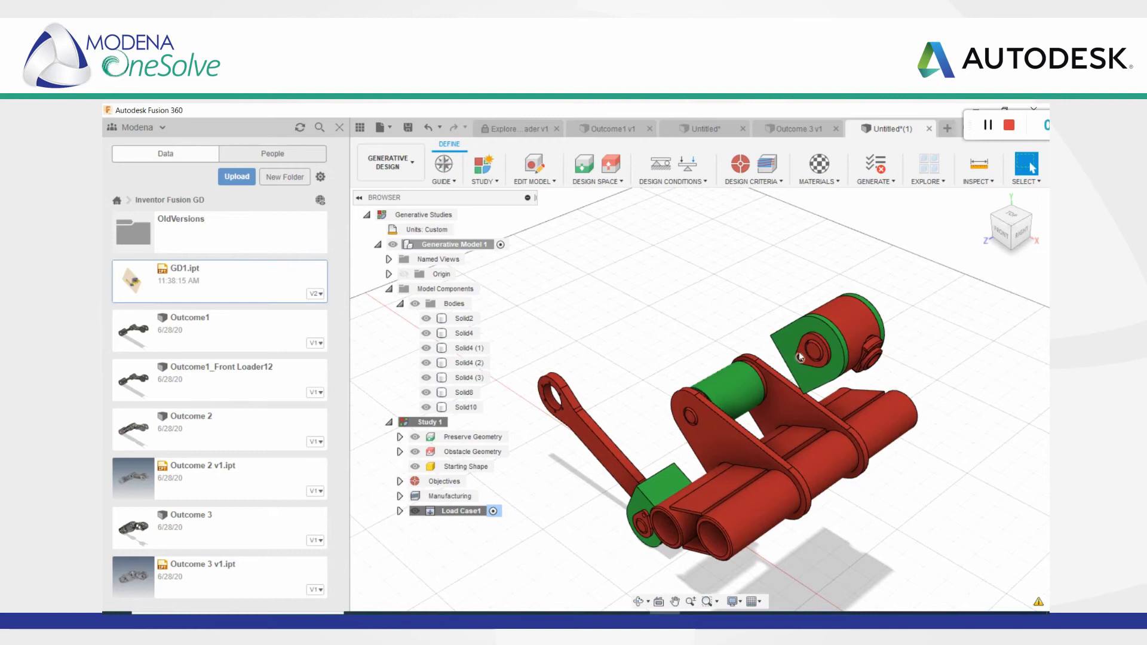
Examine the preserve and obstacle bodies around the brackets, link arm and tubes
scroll(798, 359, "down", 1)
middle_click_drag(700, 422, 622, 478, "shift")
left_click(619, 478)
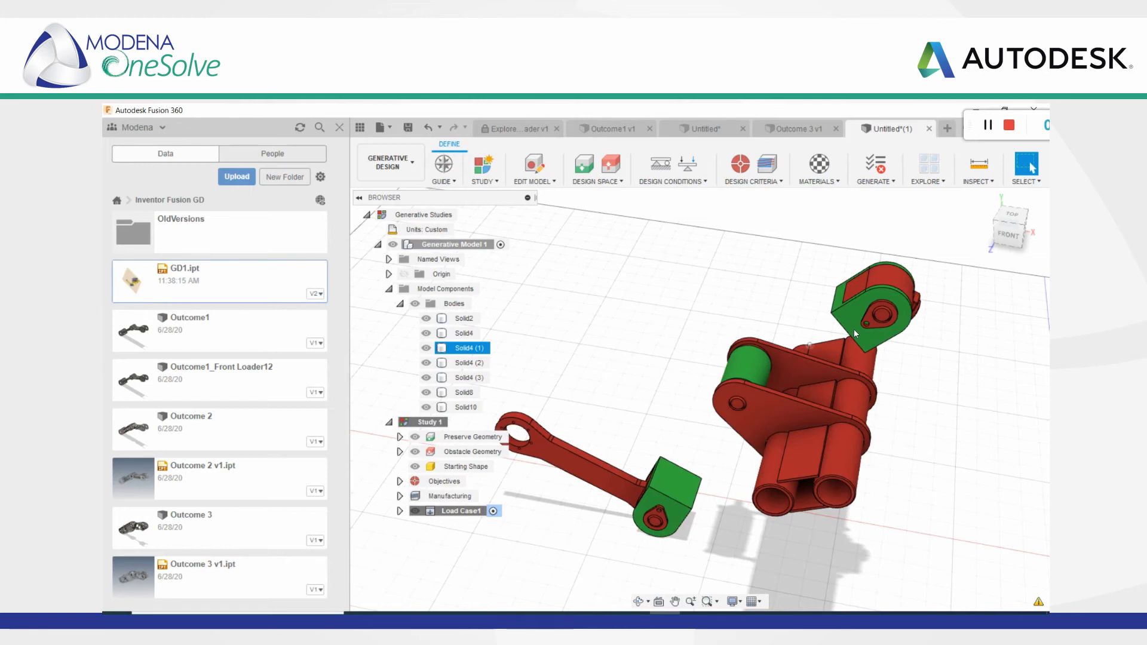
mouse_move(886, 475)
middle_mouse_down("shift")
mouse_move(865, 474)
mouse_move(878, 476)
middle_mouse_up("shift")
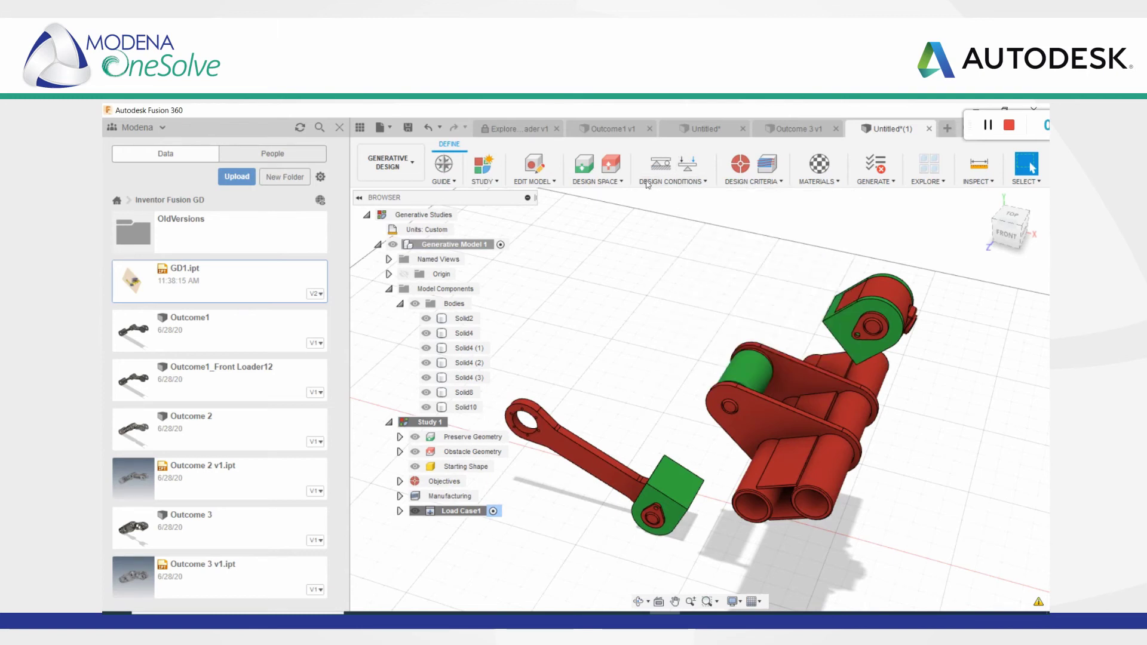
Review the study's design objectives and safety factor limit, and collapse the Objectives and Limits dialog
left_click(741, 165)
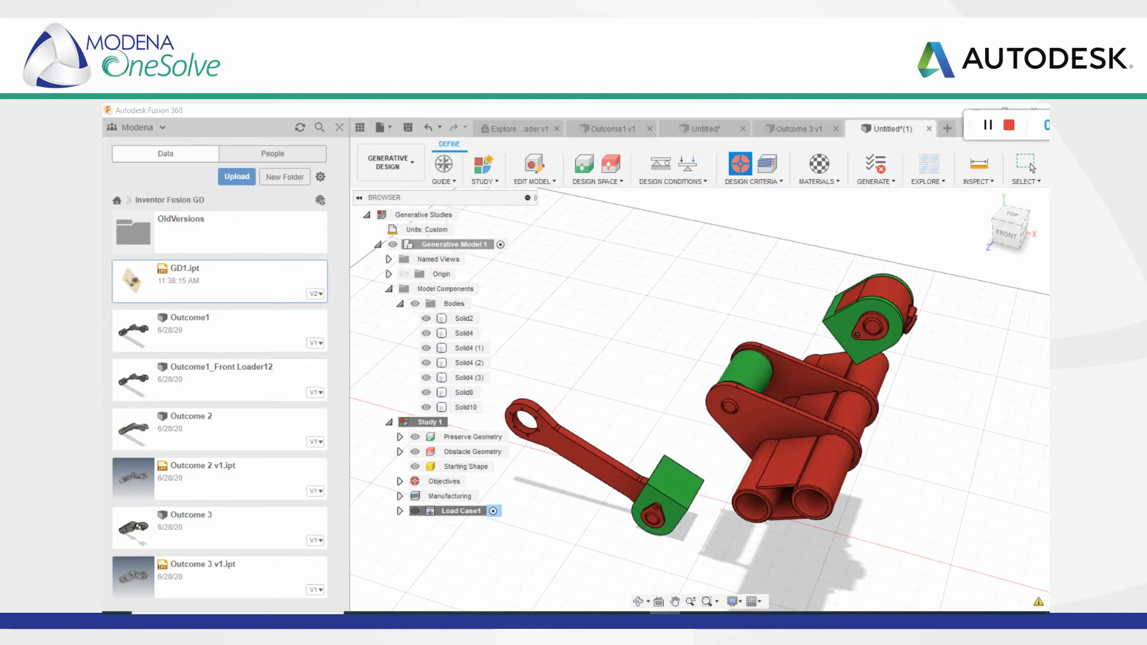
left_click_drag(1043, 605, 633, 263)
left_click(580, 267)
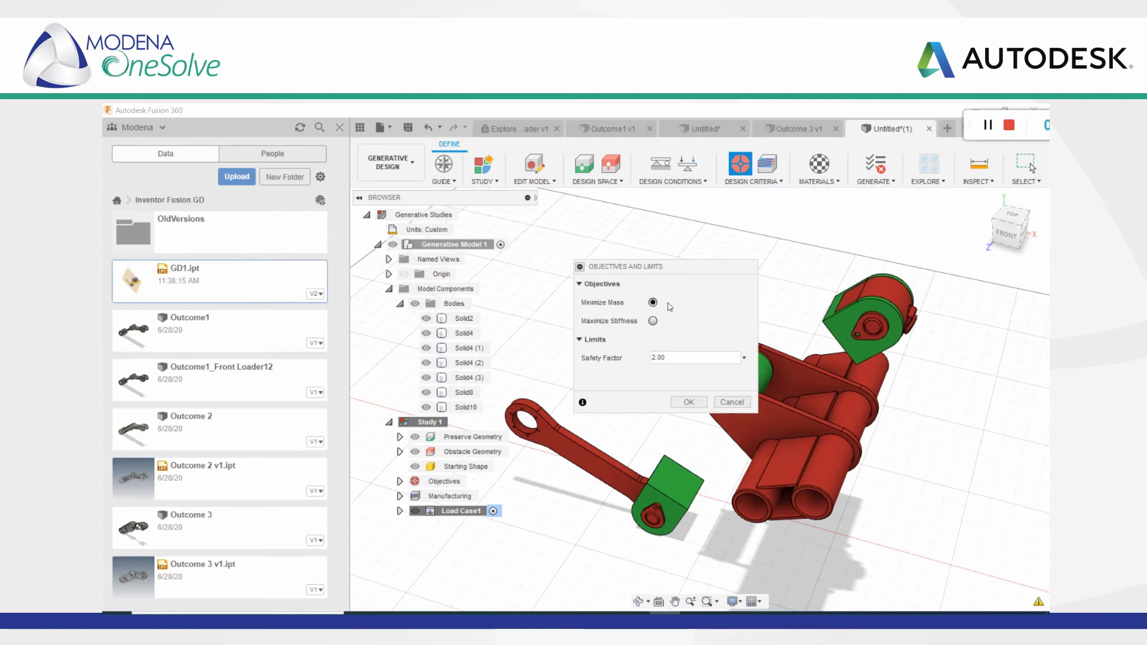
left_click(579, 267)
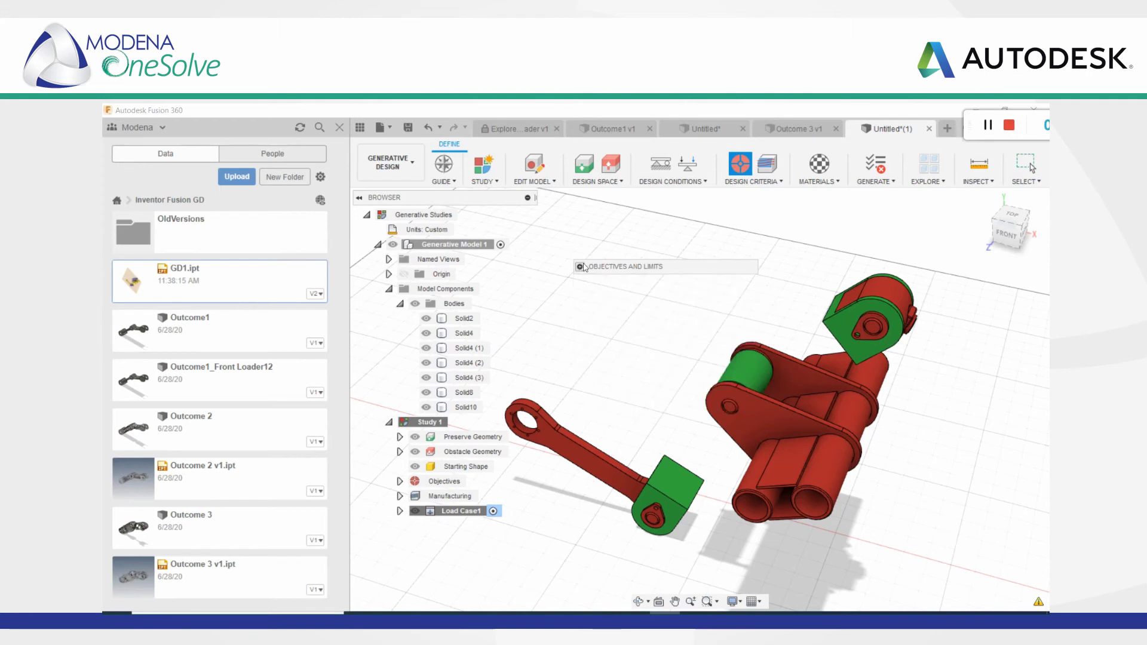
Review the study's production volume, additive, milling, cutting and die casting settings, and collapse the Manufacturing dialog
left_click(774, 169)
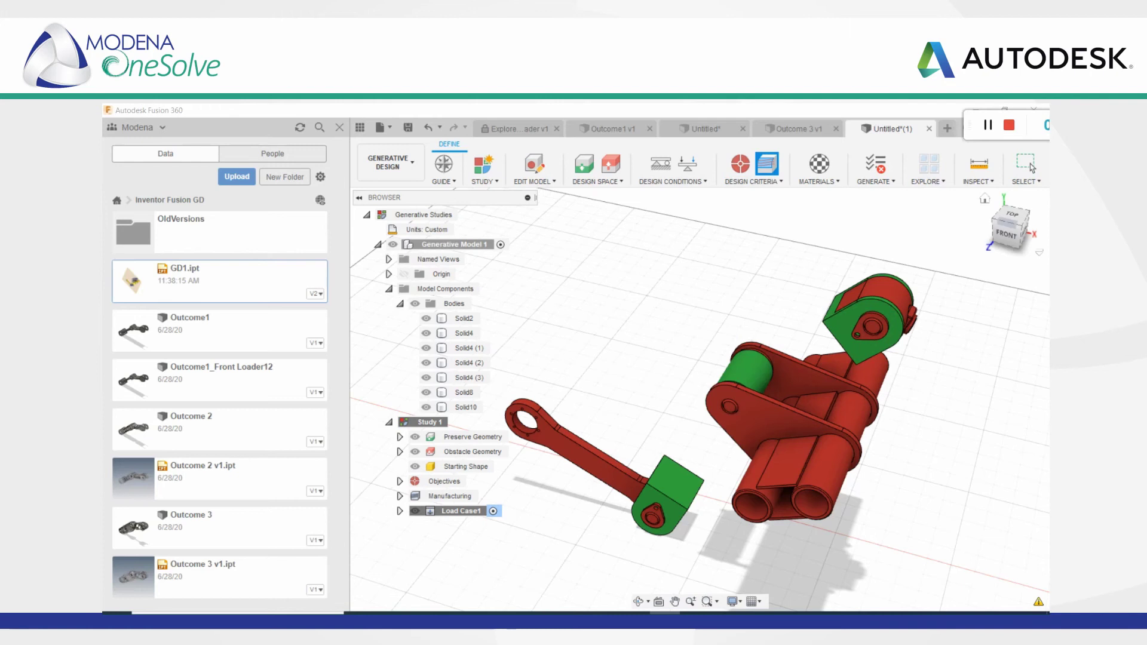
left_click_drag(1105, 412, 591, 174)
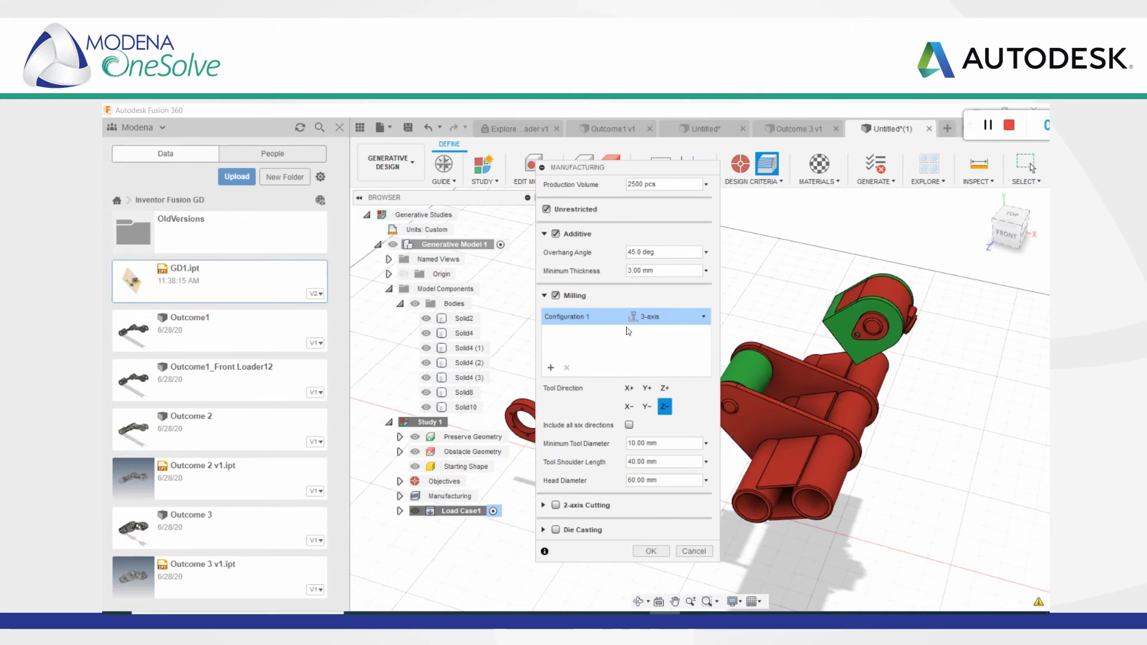
left_click(542, 168)
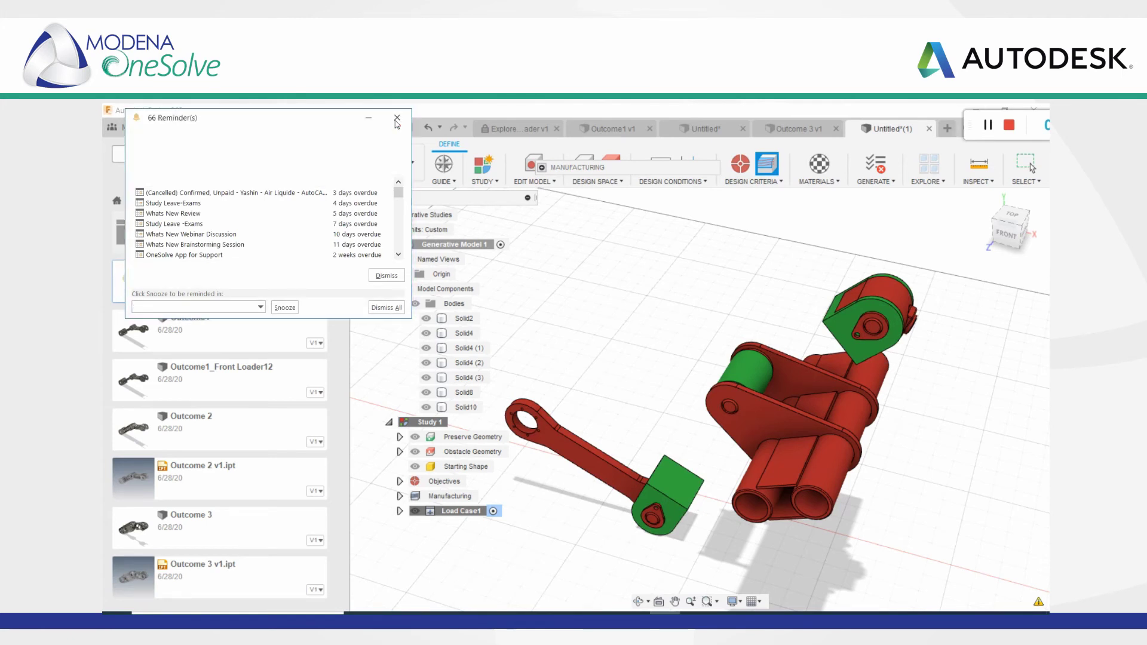
Close the reminders window and switch to the open document Explore...ader v1
left_click(395, 118)
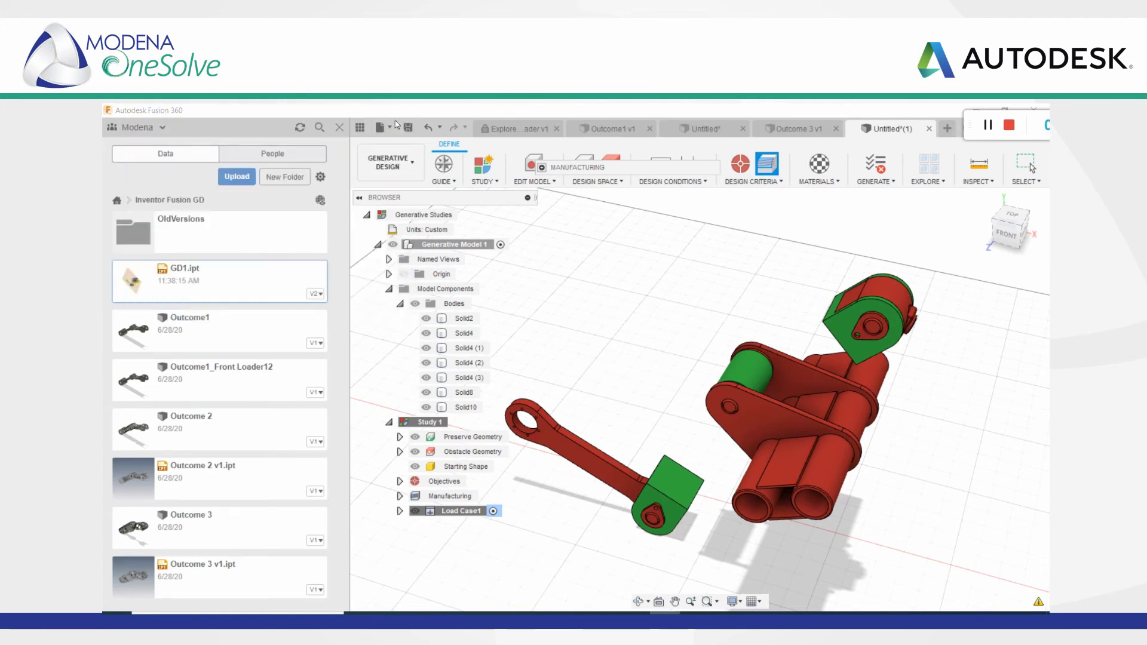
left_click(515, 131)
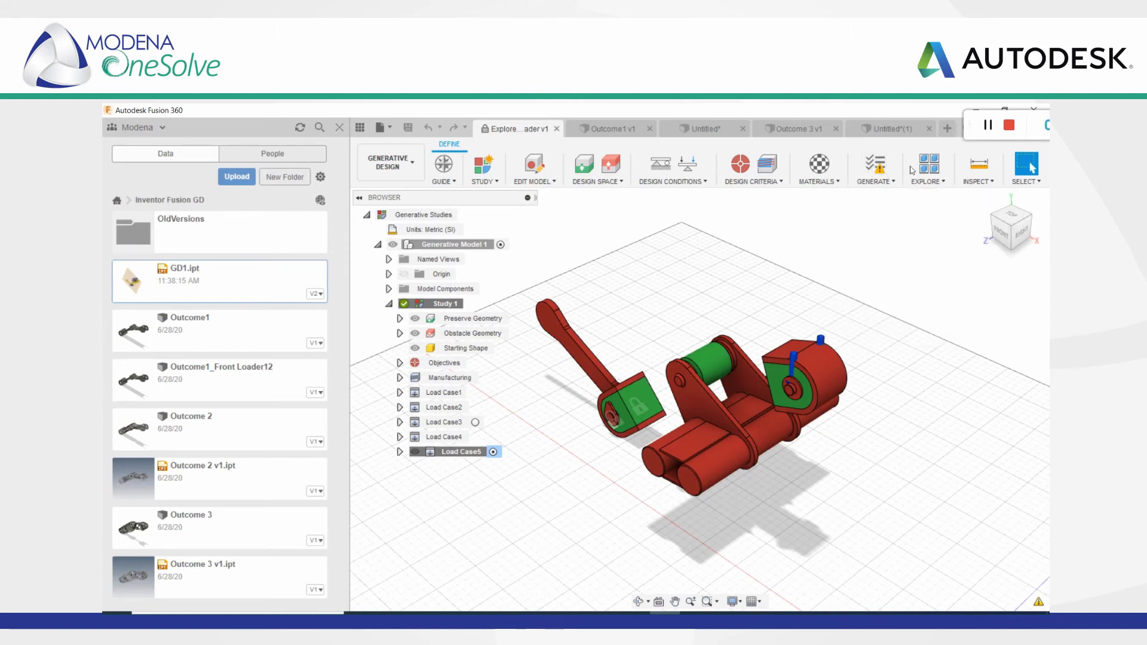
Open the study's generated outcomes for exploration and browse the converged and completed thumbnails
left_click(927, 168)
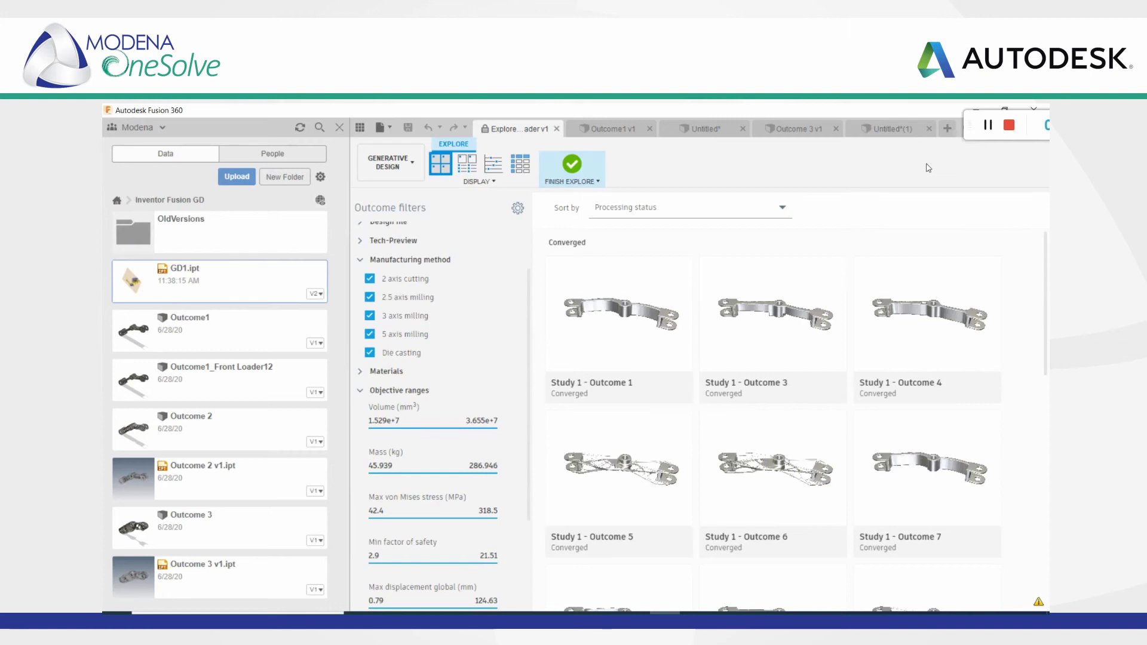
scroll(741, 323, "down", 3)
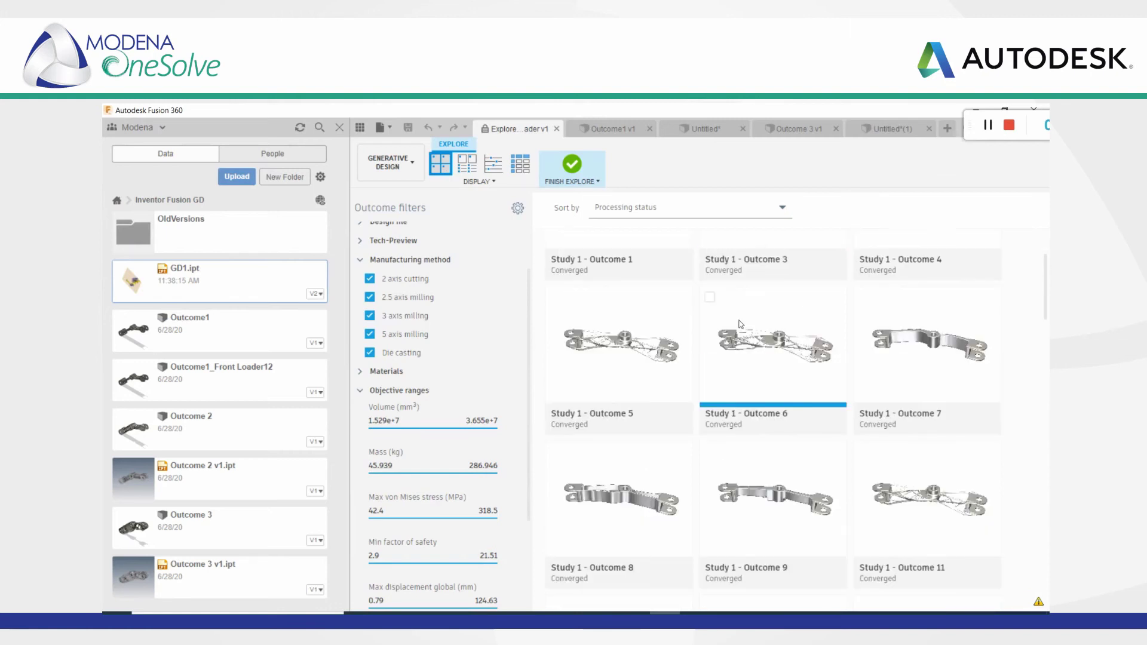
scroll(743, 324, "down", 10)
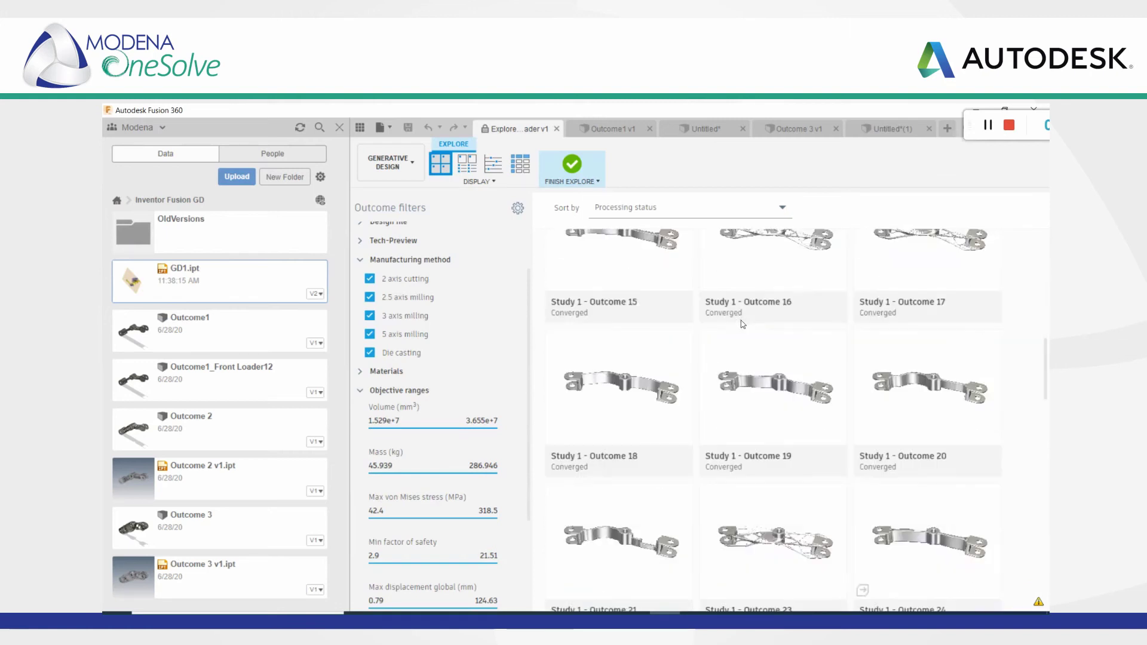
scroll(743, 323, "down", 5)
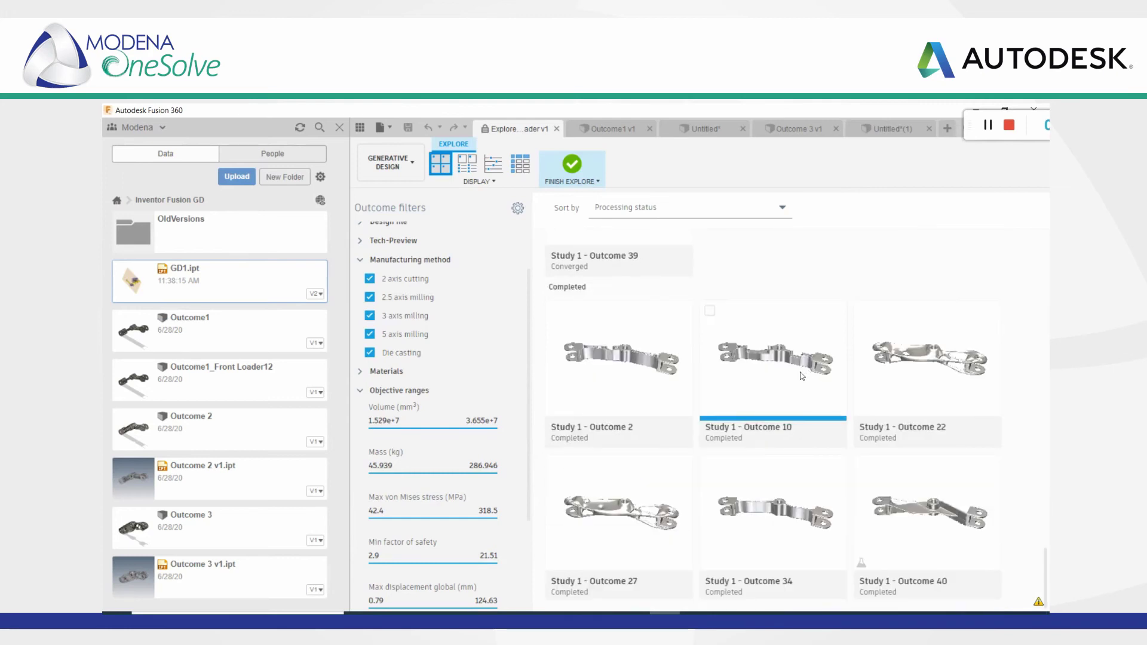
scroll(803, 376, "up", 10)
scroll(802, 374, "up", 5)
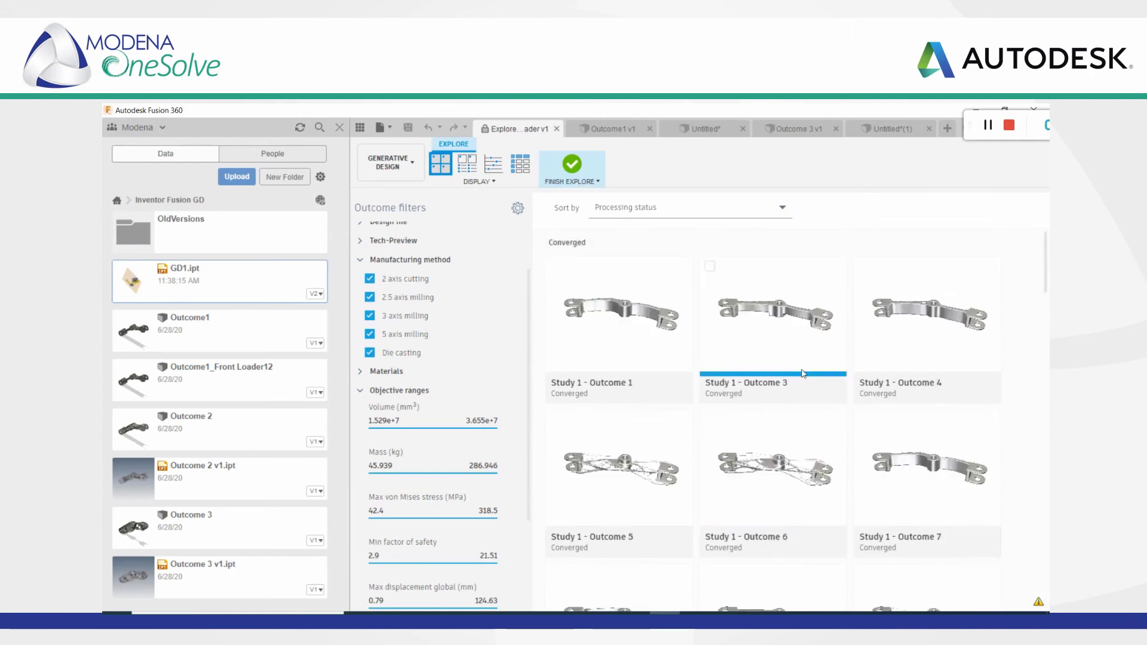
scroll(484, 323, "up", 3)
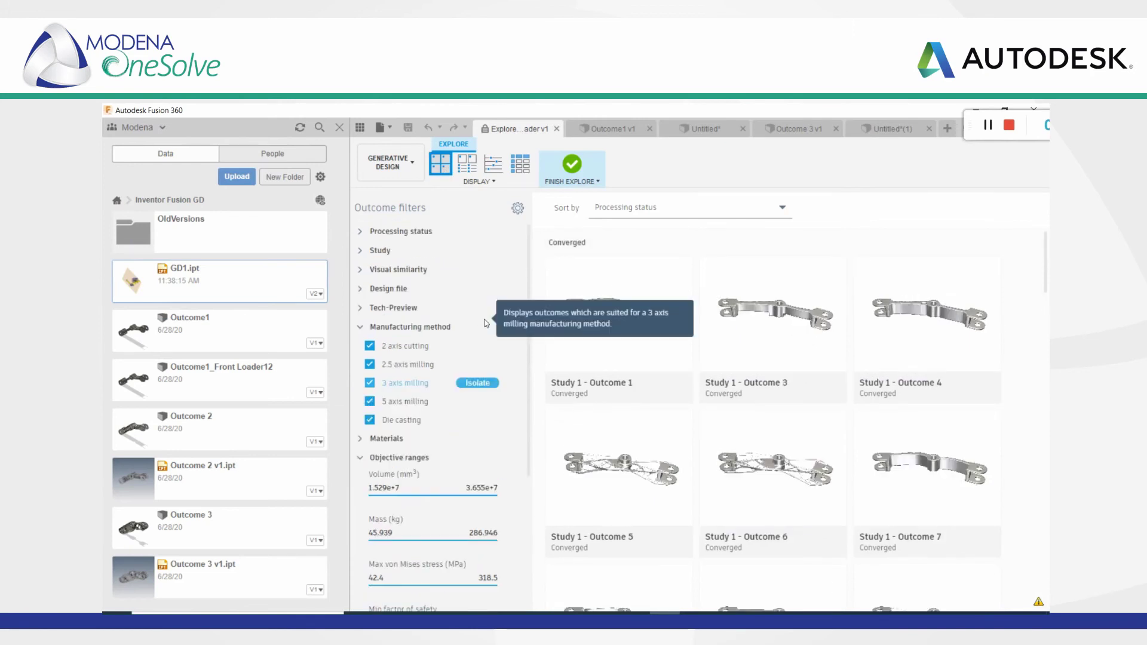
Hide the data panel and look through all outcome thumbnails in the widened view
left_click(339, 128)
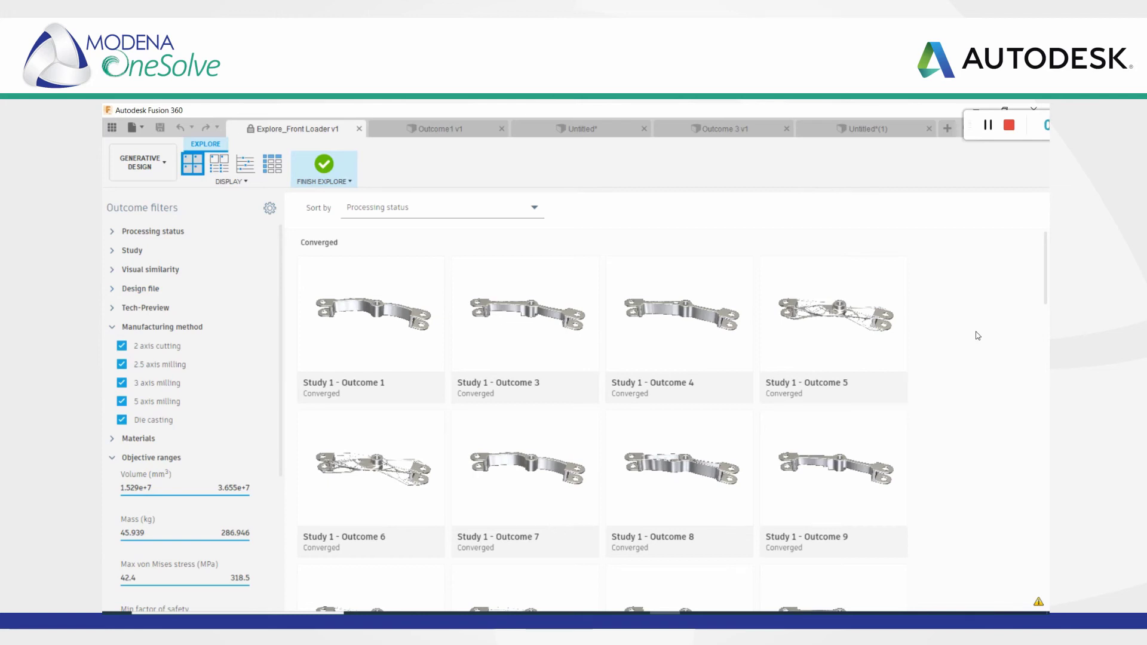
scroll(975, 336, "down", 1)
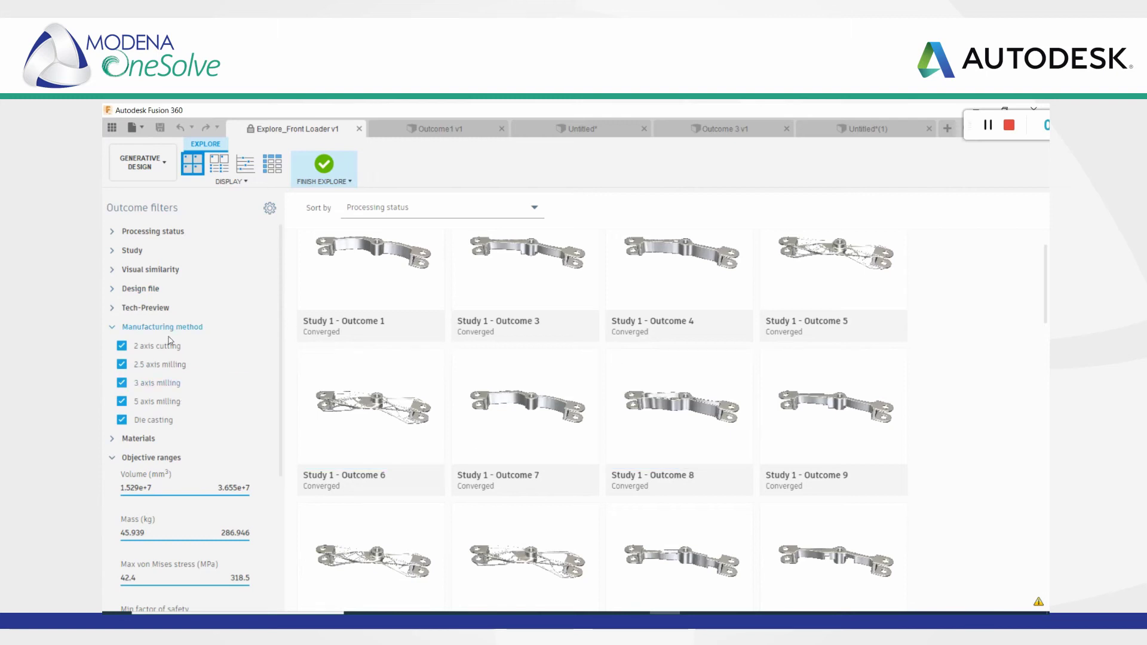
scroll(625, 358, "down", 5)
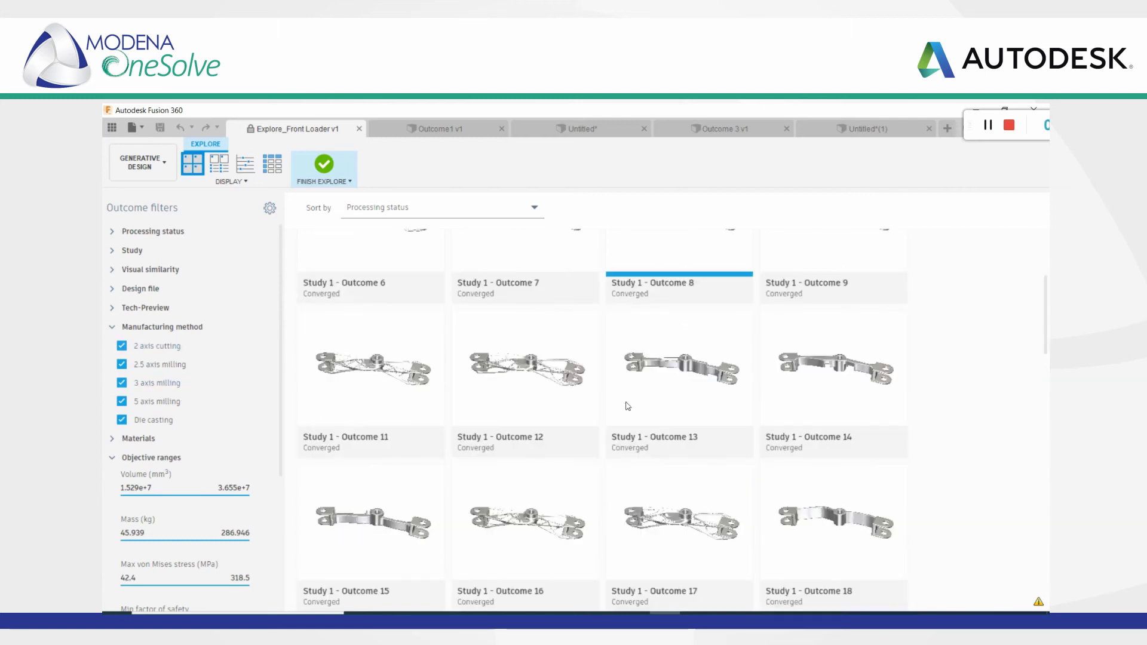
scroll(627, 406, "down", 8)
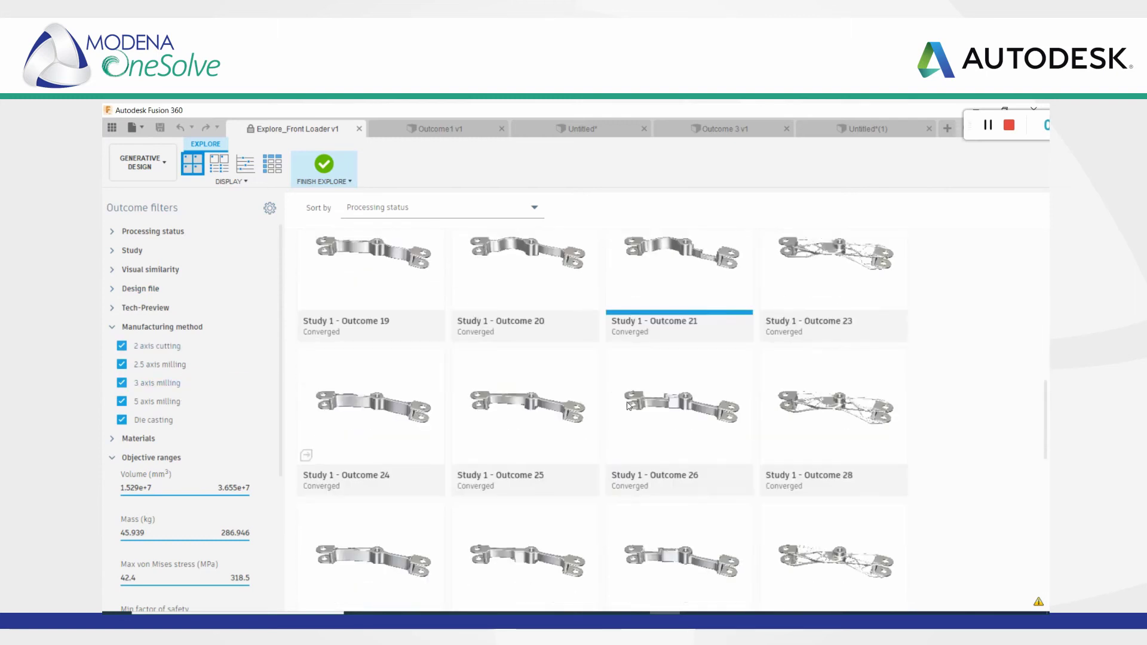
scroll(629, 406, "down", 2)
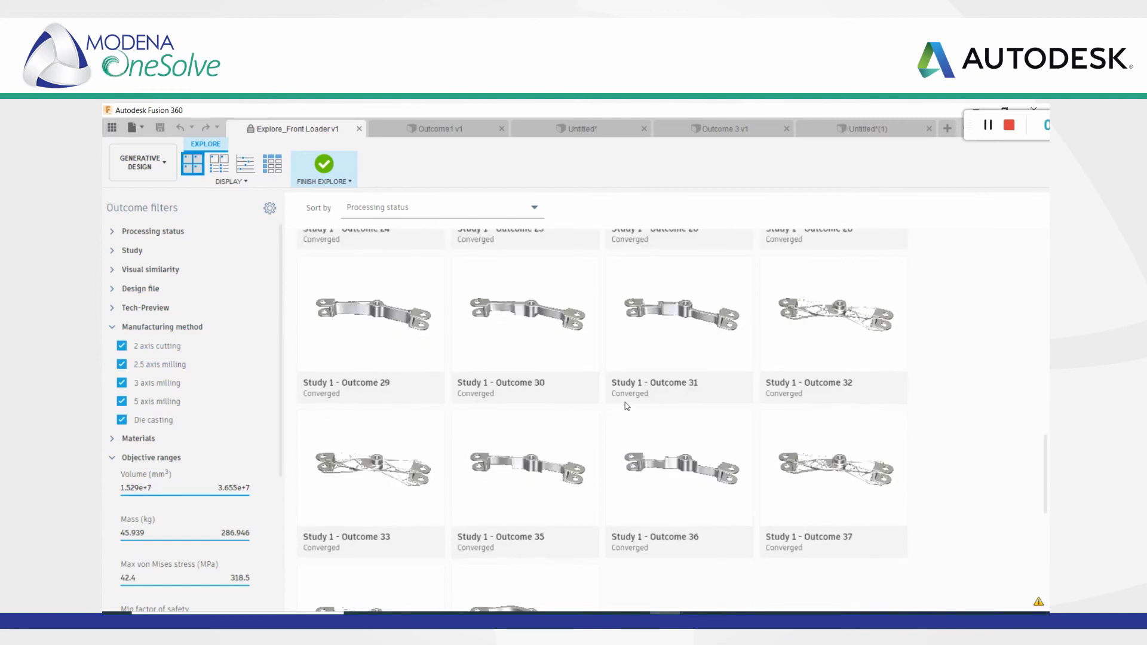
scroll(526, 388, "down", 4)
scroll(198, 369, "down", 2)
scroll(191, 335, "up", 2)
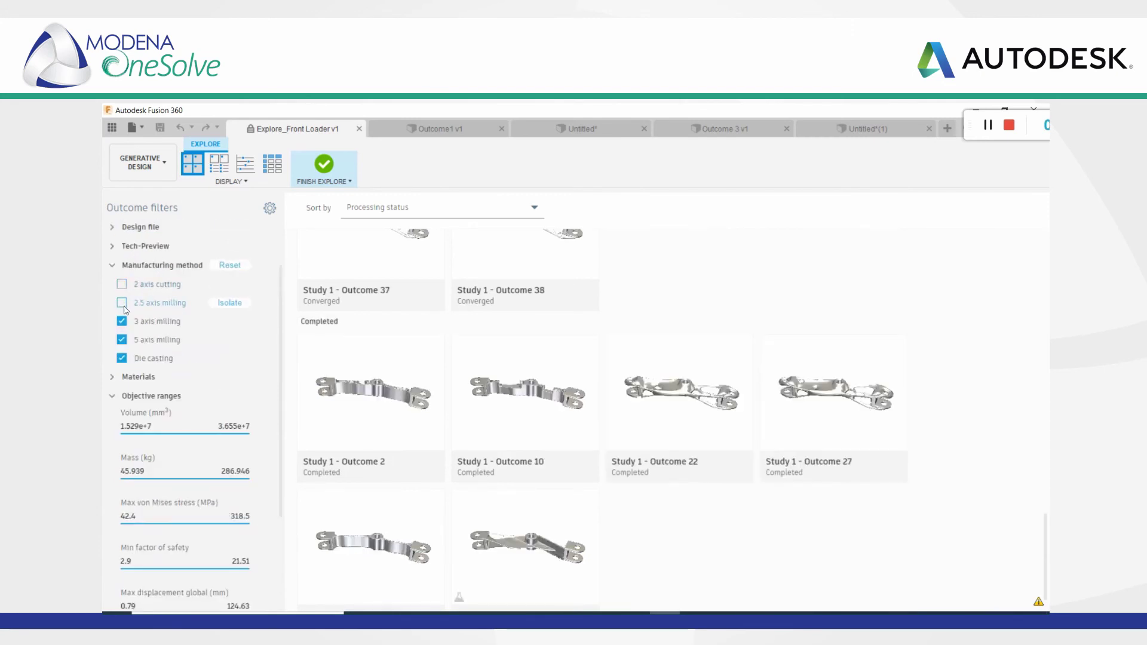
Filter the outcomes by manufacturing method to 2 axis cutting and 2.5 axis milling only
left_click(121, 321)
left_click(122, 339)
left_click(122, 358)
left_click(122, 285)
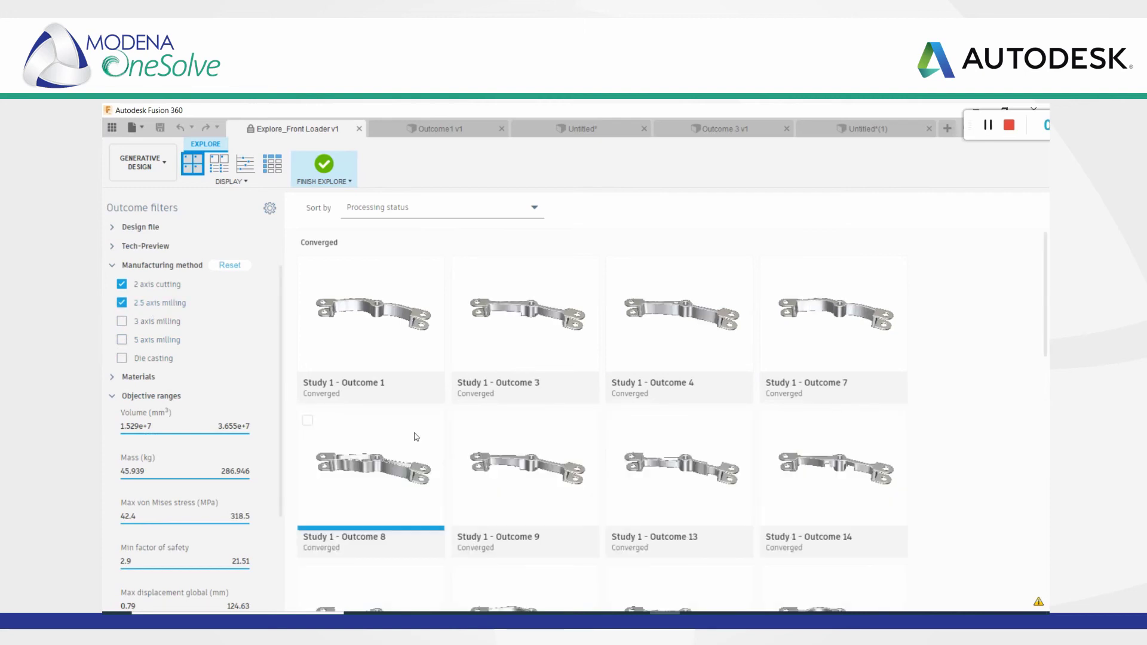
Include 3 axis milling, 5 axis milling and die casting in the manufacturing method filter again
left_click(122, 321)
left_click(122, 340)
left_click(122, 359)
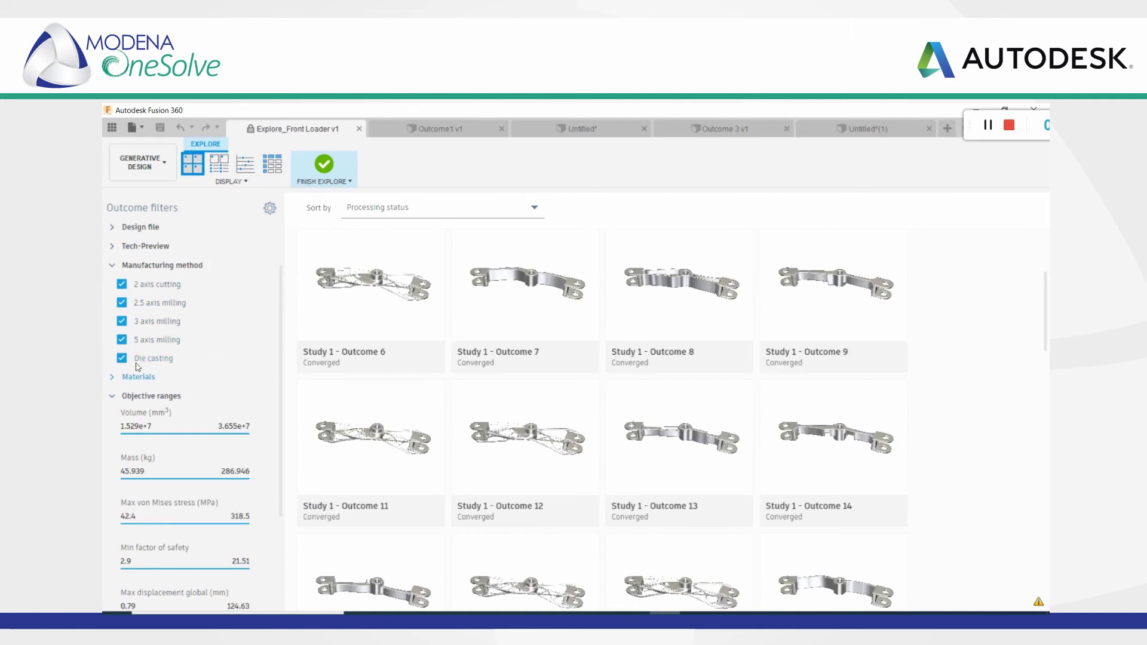
Exclude Aluminum 6061 and Stainless Steel 316L from the materials filter and browse the remaining outcomes
left_click(115, 379)
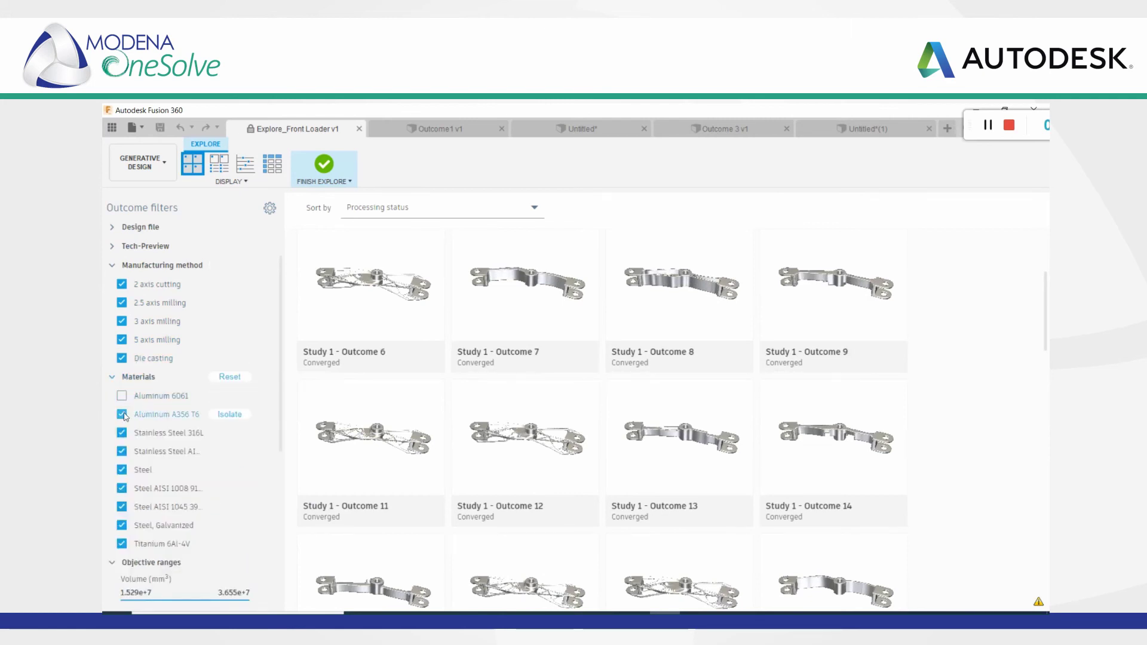
left_click(122, 432)
left_click(122, 413)
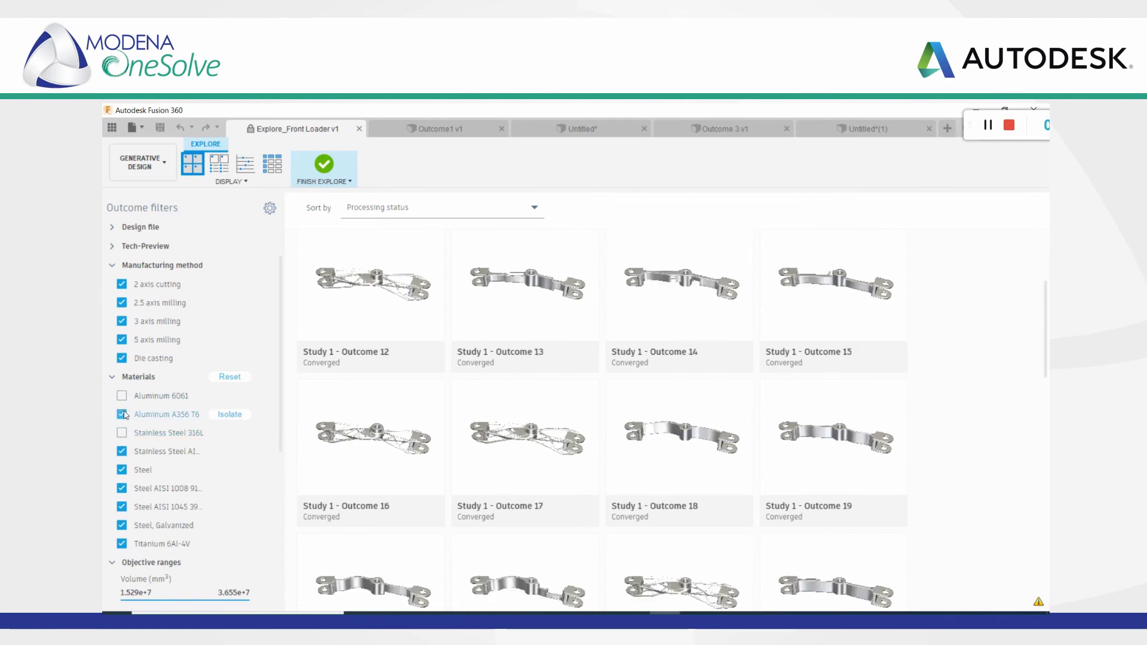
scroll(686, 371, "down", 5)
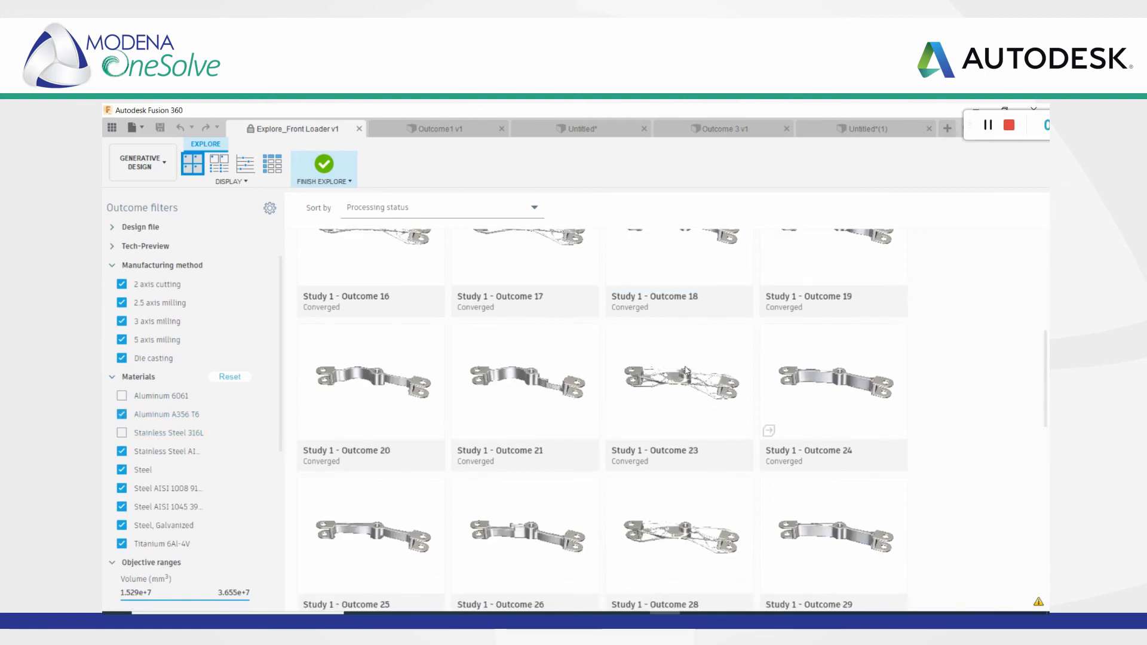
scroll(686, 298, "up", 8)
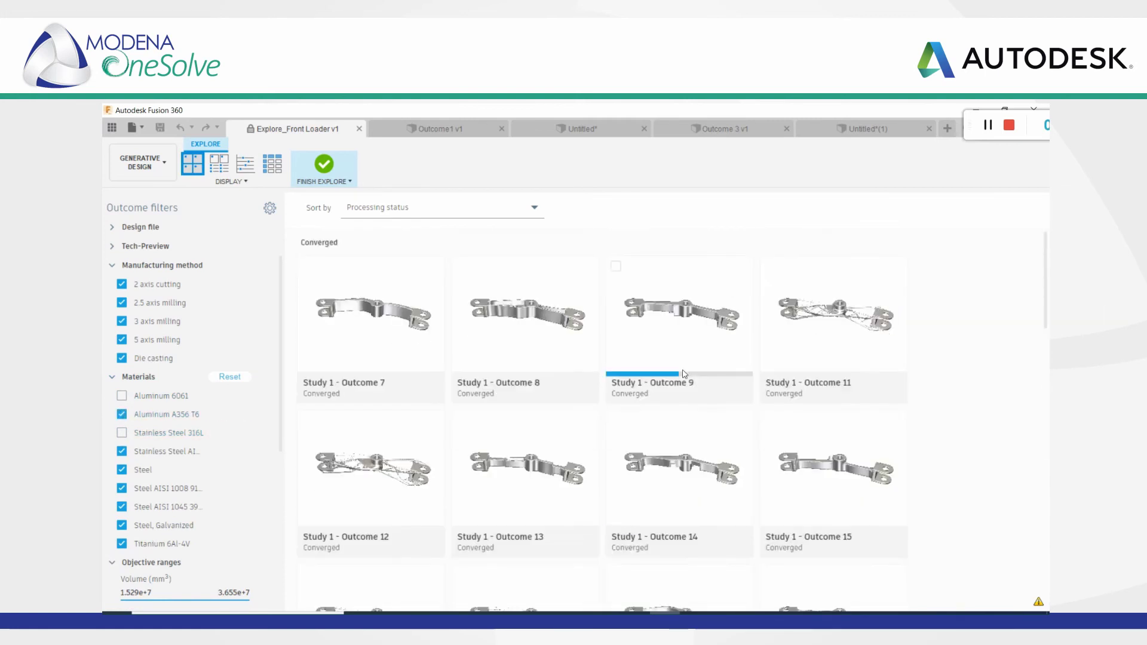
Include Aluminum 6061 and Stainless Steel 316L in the materials filter again and collapse the materials list
left_click(122, 395)
left_click(123, 433)
left_click(112, 376)
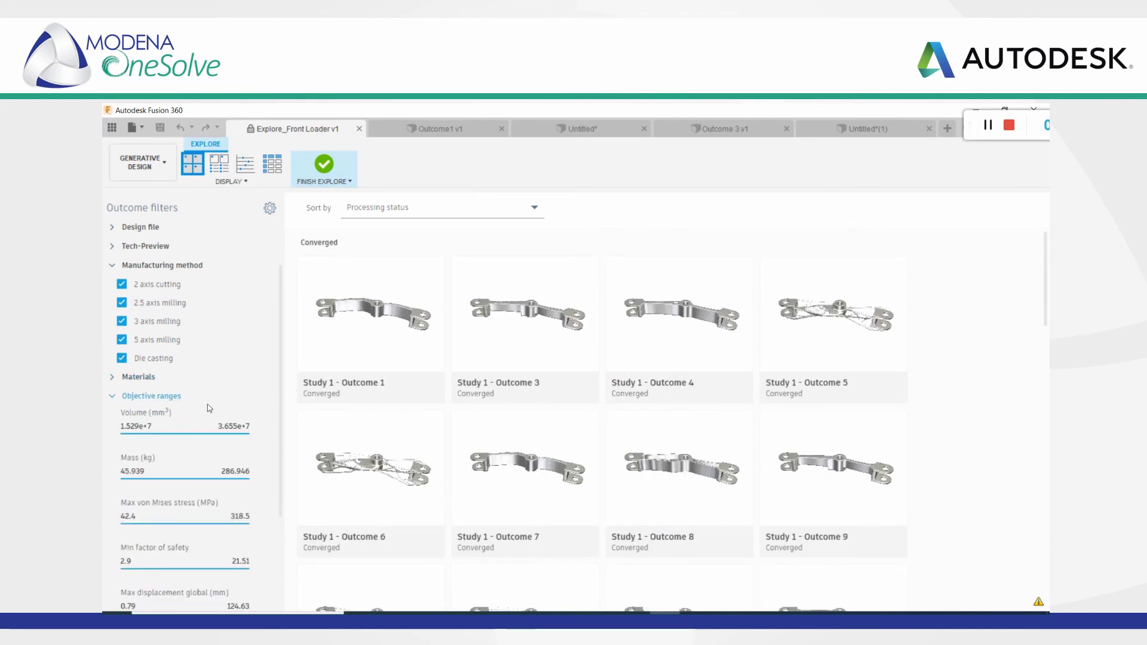
Limit the outcomes' mass range to about 98.983 to 178.55 kg and browse the matching outcomes
scroll(207, 404, "down", 3)
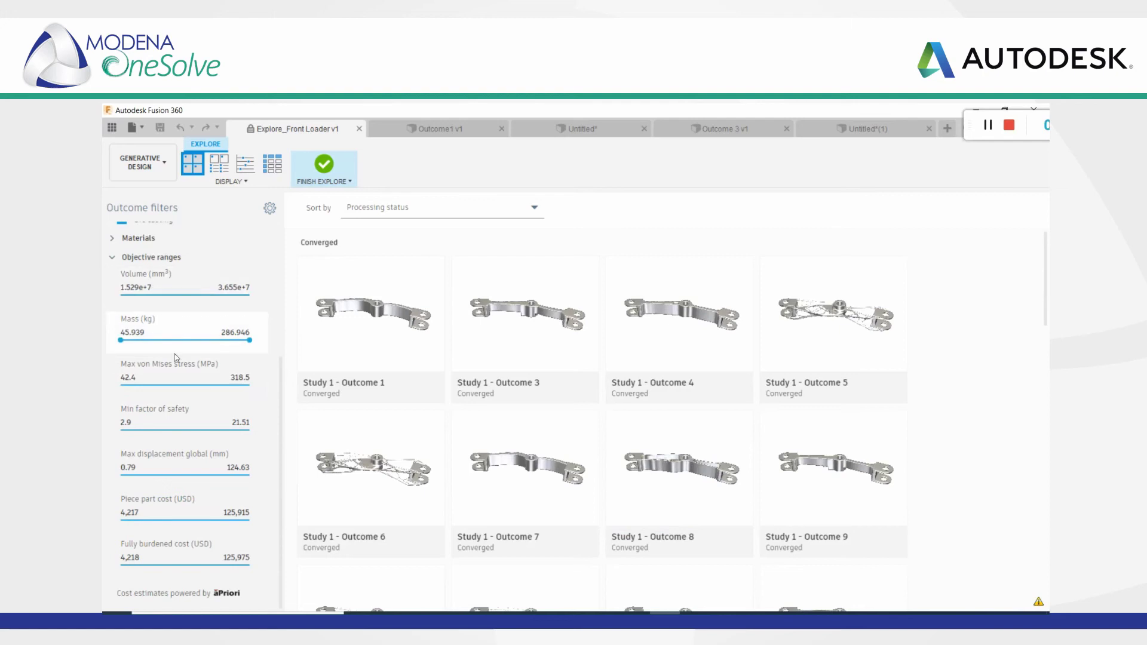
left_click_drag(120, 340, 149, 340)
left_click_drag(249, 340, 191, 340)
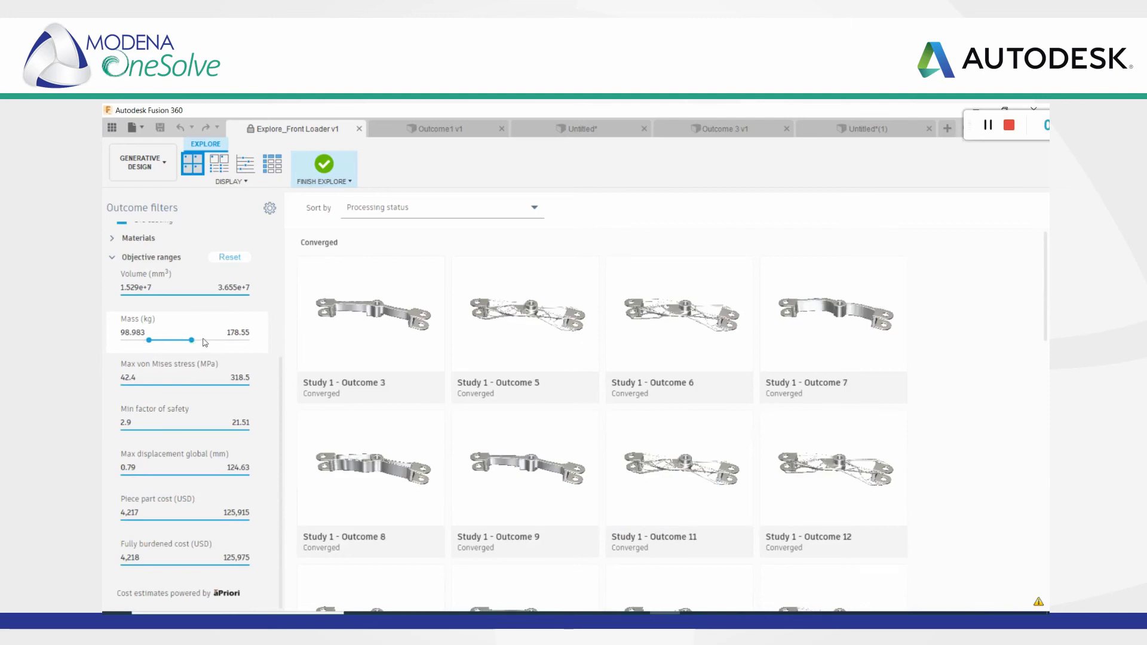
scroll(535, 401, "down", 4)
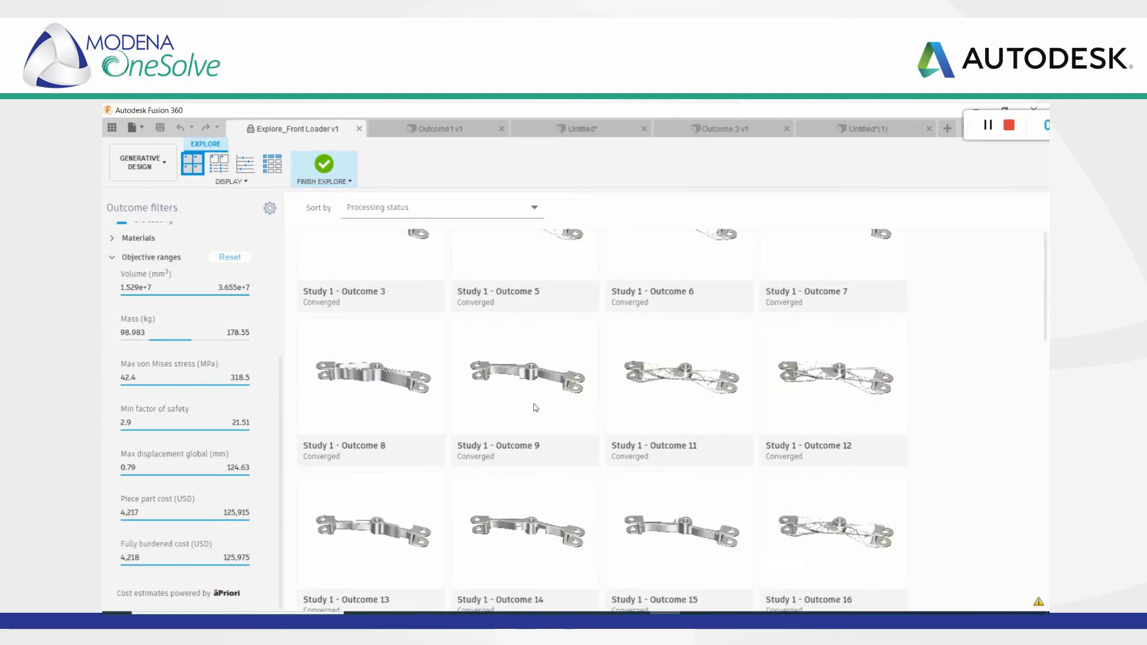
scroll(535, 407, "up", 4)
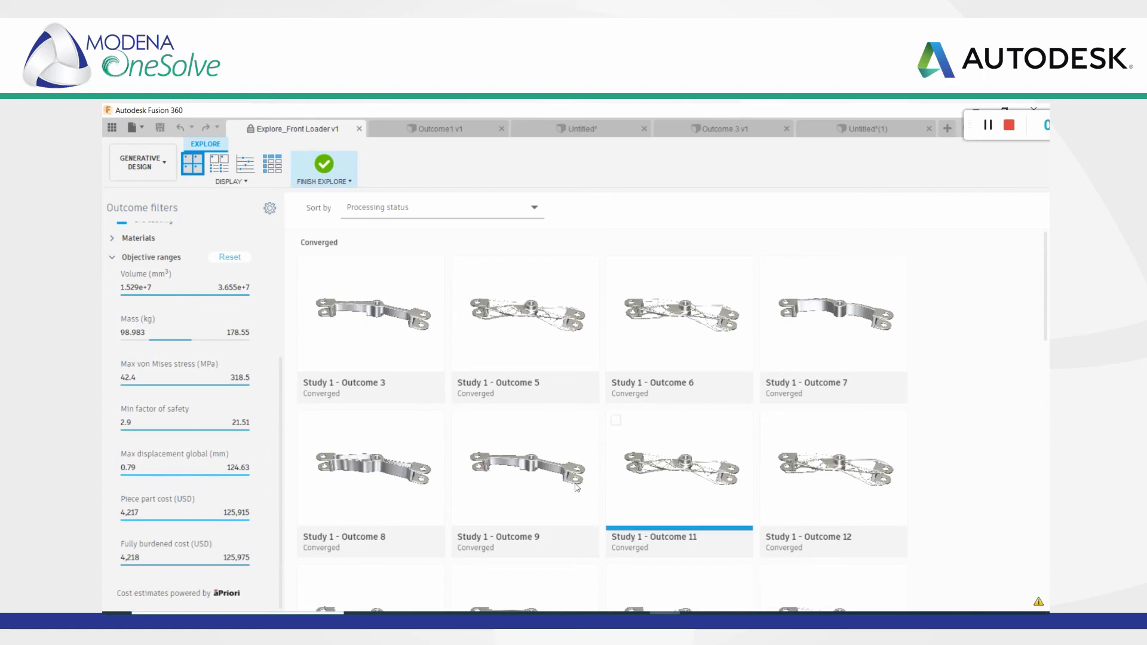
scroll(605, 446, "down", 5)
scroll(605, 445, "down", 2)
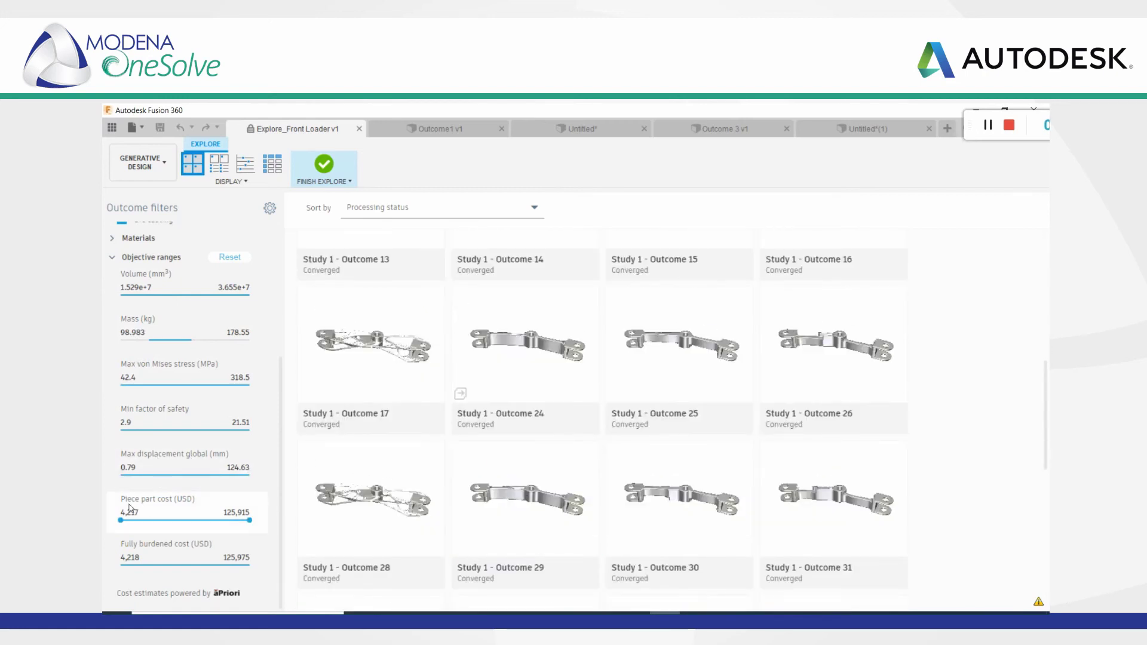
Lower the maximum piece part cost to about 38,572 USD and browse the matching outcomes
left_click_drag(249, 521, 158, 518)
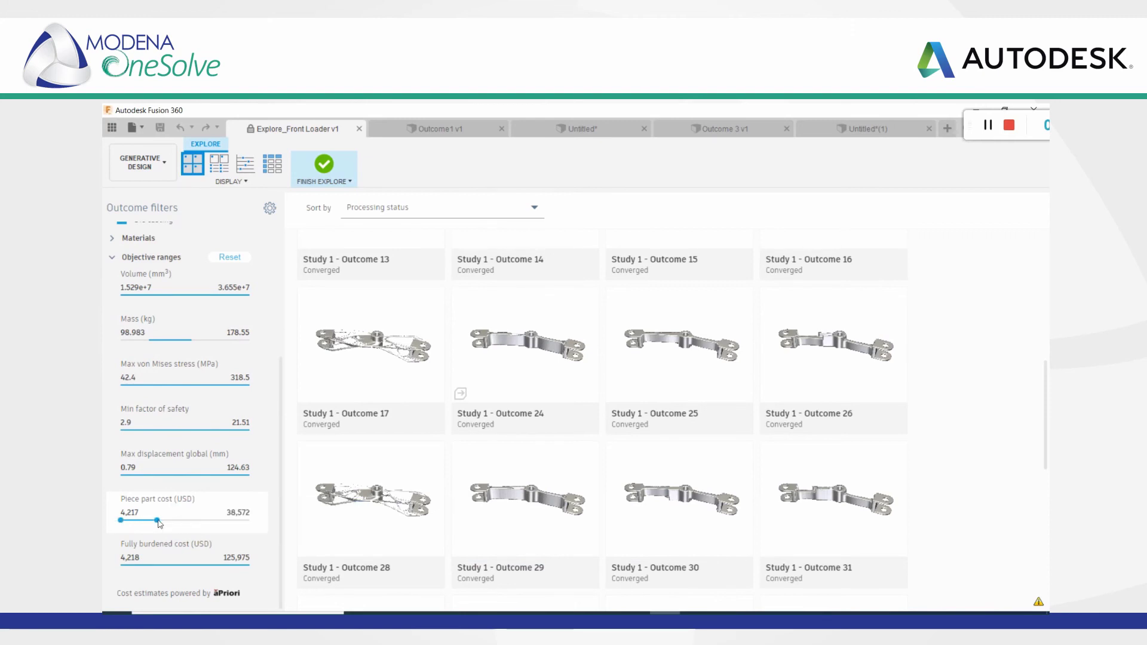
scroll(645, 450, "up", 8)
scroll(645, 449, "down", 6)
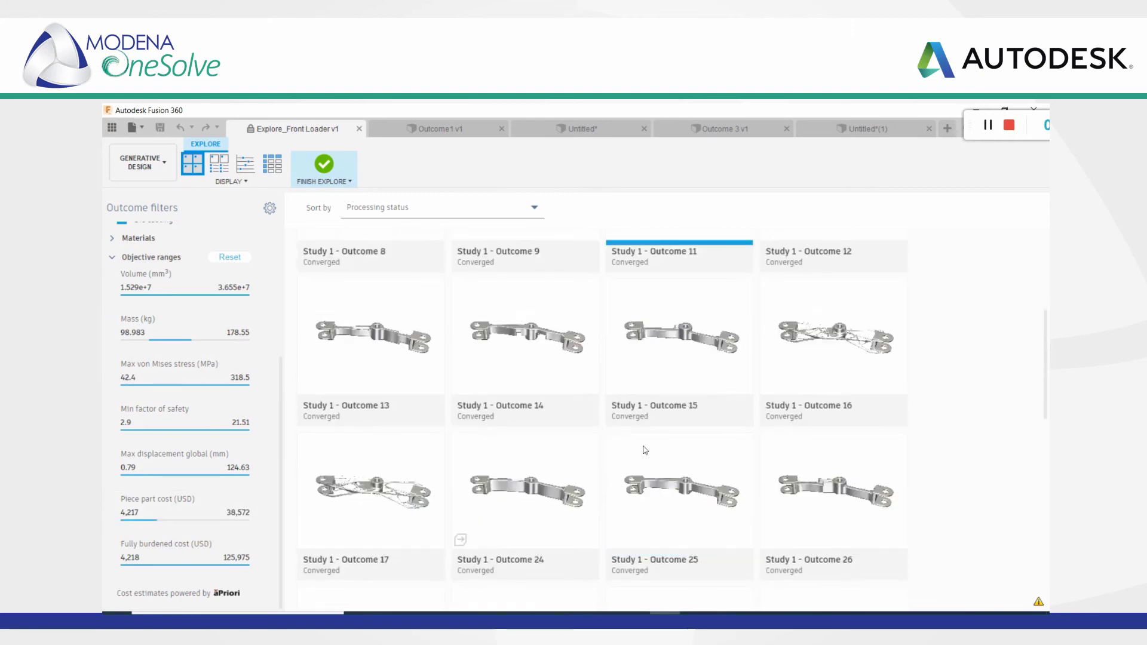
scroll(645, 450, "down", 5)
scroll(488, 440, "down", 1)
scroll(488, 440, "up", 10)
scroll(489, 440, "up", 3)
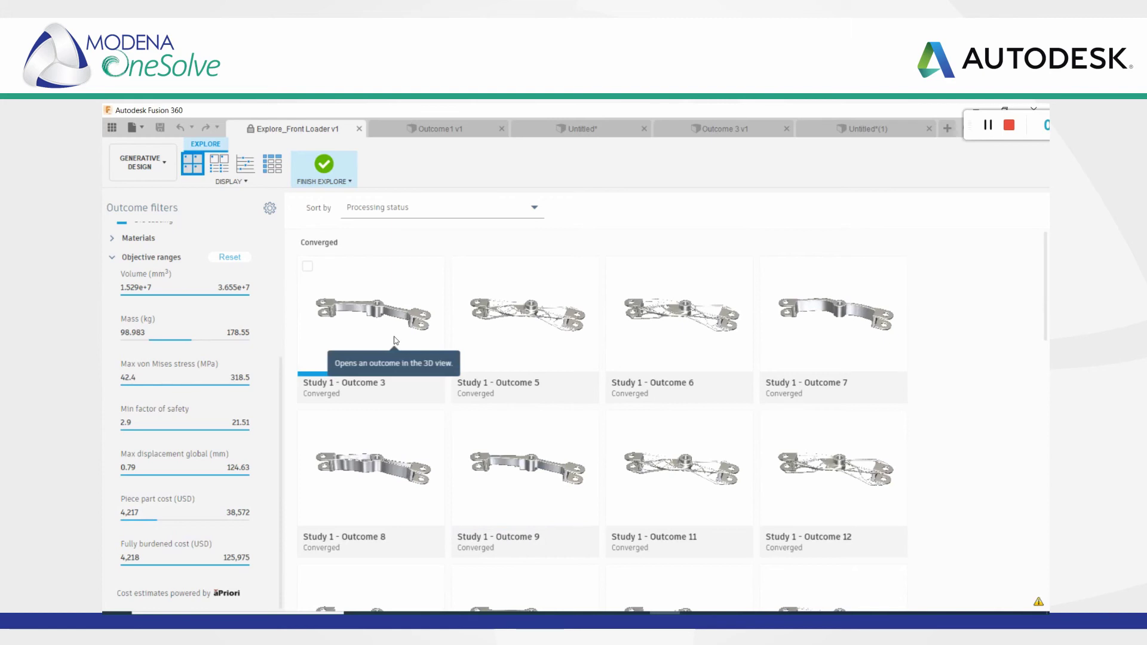
Open Study 1 - Outcome 5 in the 3D view and compare it side by side with Outcome 7
double_click(528, 324)
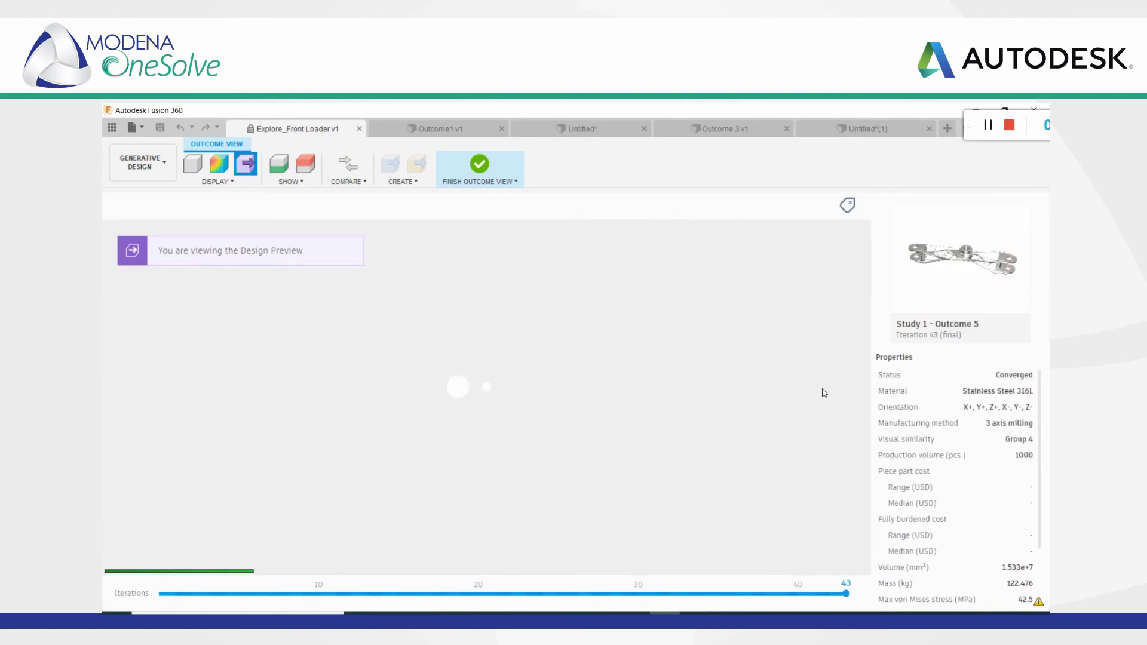
left_click(348, 172)
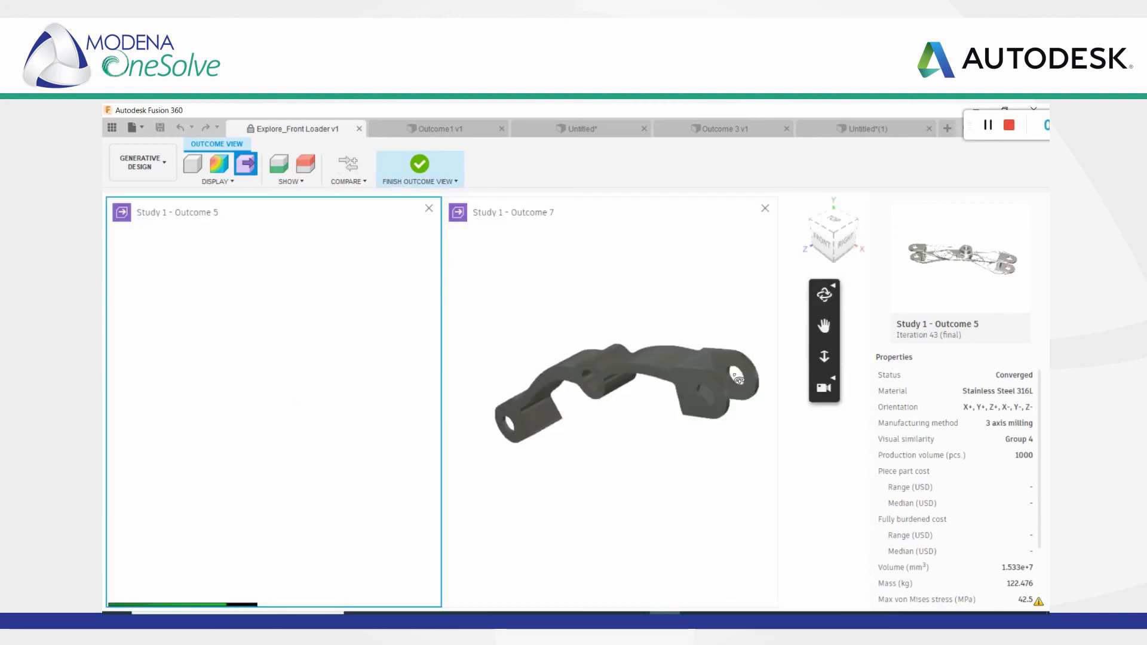
left_click(721, 386)
middle_click_drag(721, 386, 610, 399, "shift")
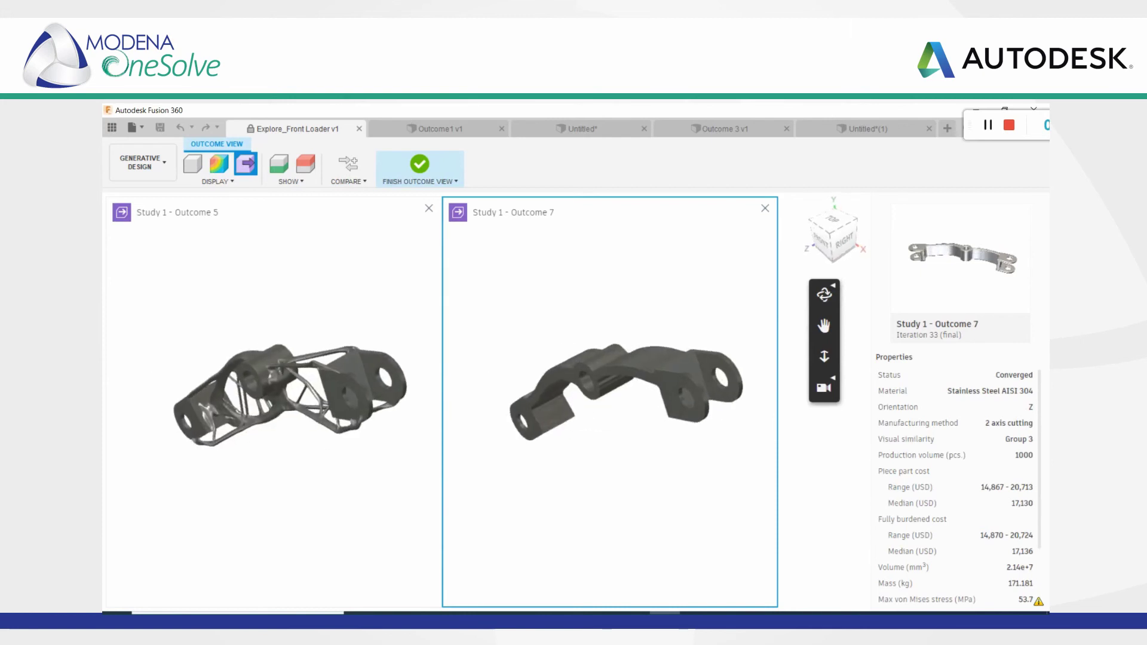
Review the material, manufacturing method, cost, mass, stress and safety factor properties of Outcomes 7 and 5
scroll(929, 386, "down", 3)
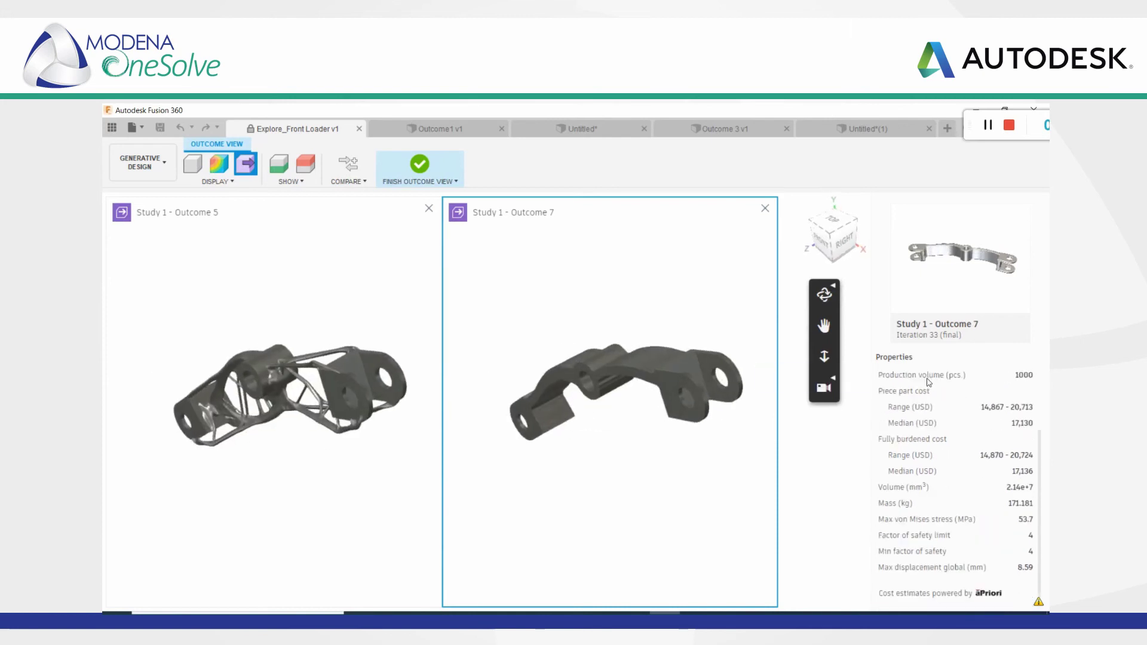
scroll(950, 505, "up", 3)
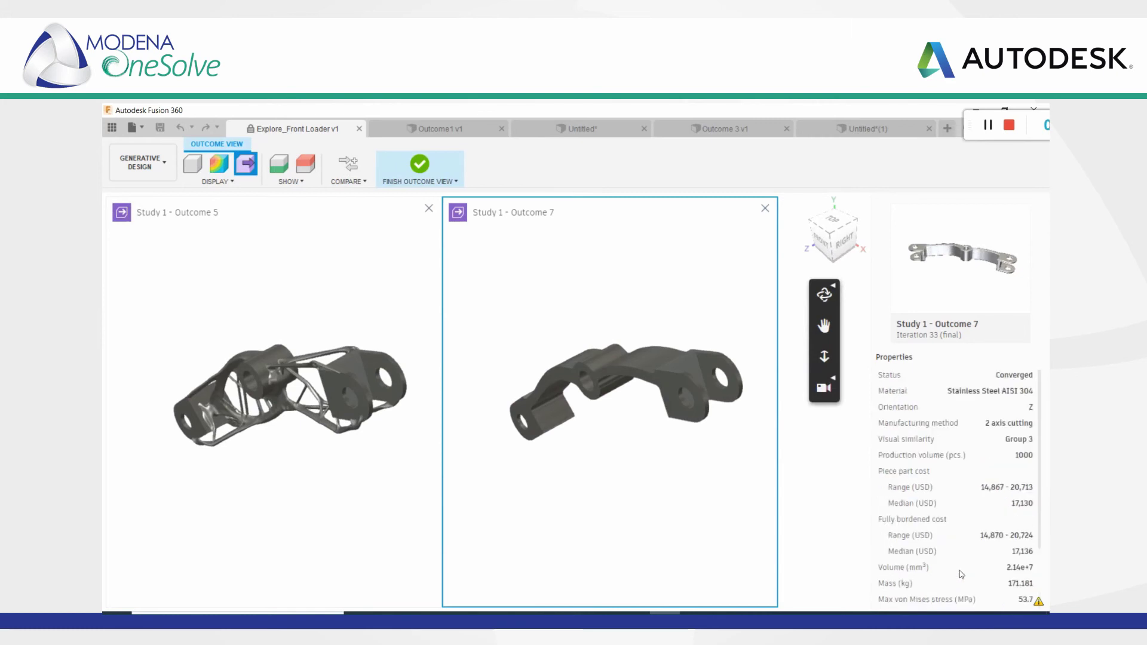
scroll(940, 465, "down", 3)
scroll(943, 438, "up", 3)
left_click(281, 295)
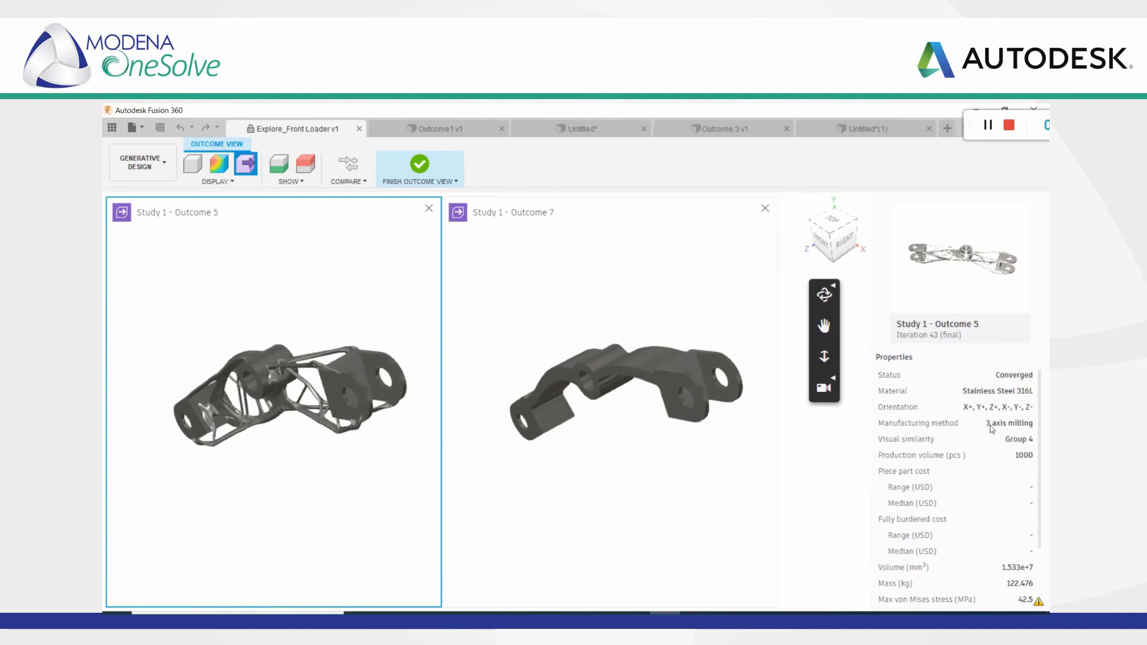
scroll(1002, 430, "down", 2)
left_click(657, 435)
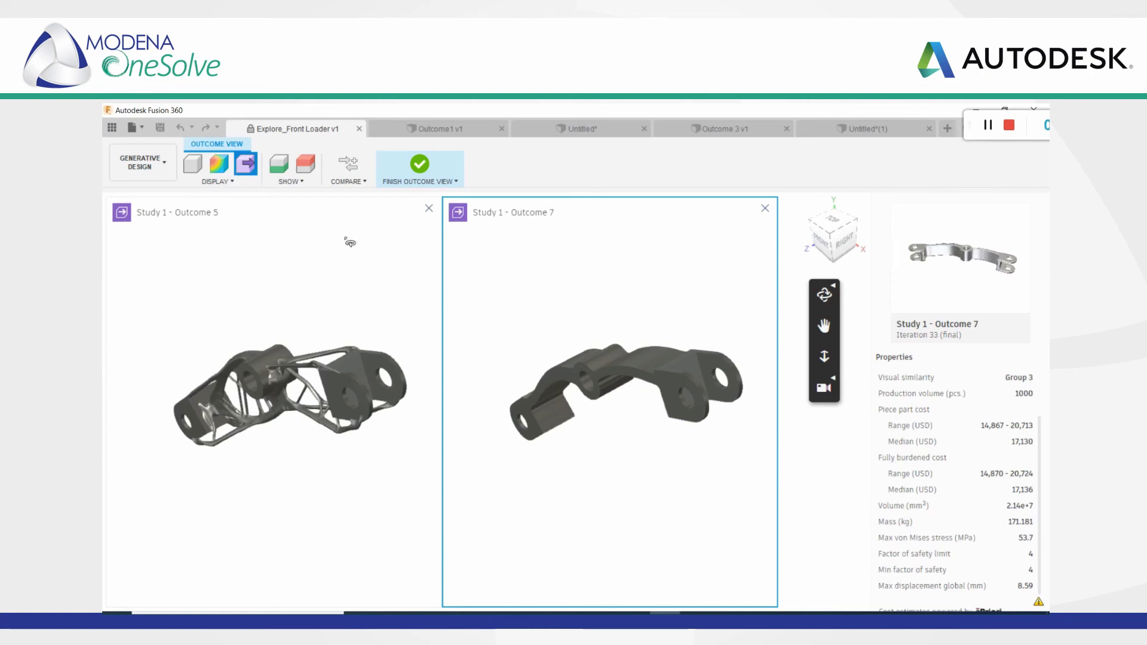
Switch to the open document Outcome1 v1
left_click(443, 133)
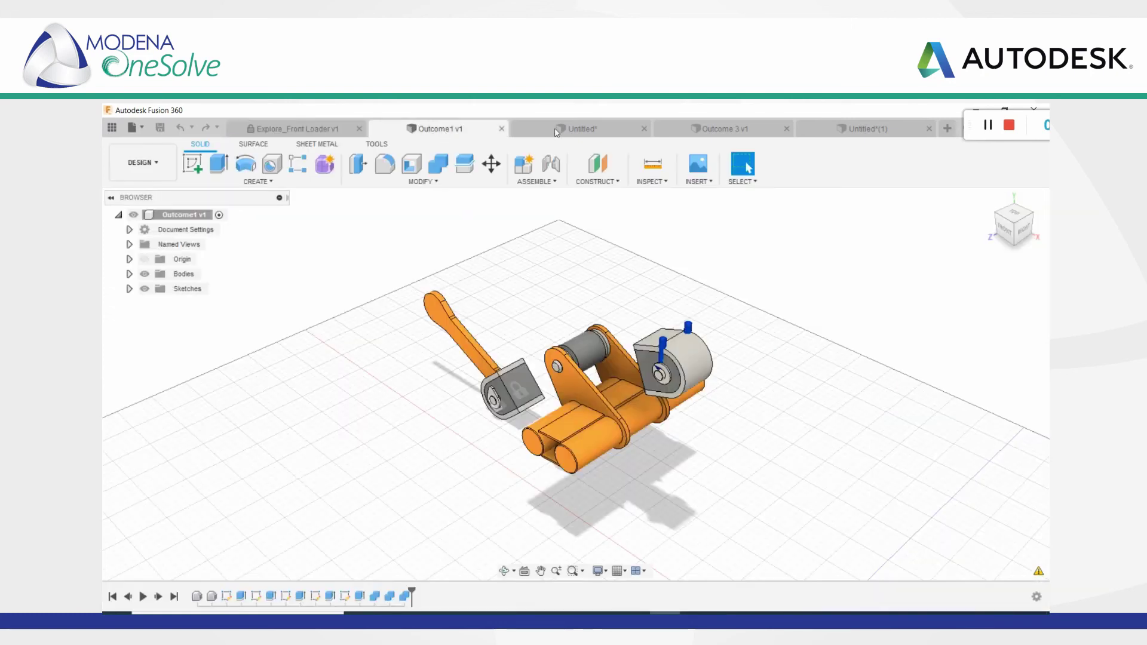
Examine the geometry of the arm in Outcome1 v1 from several angles
left_click(556, 129)
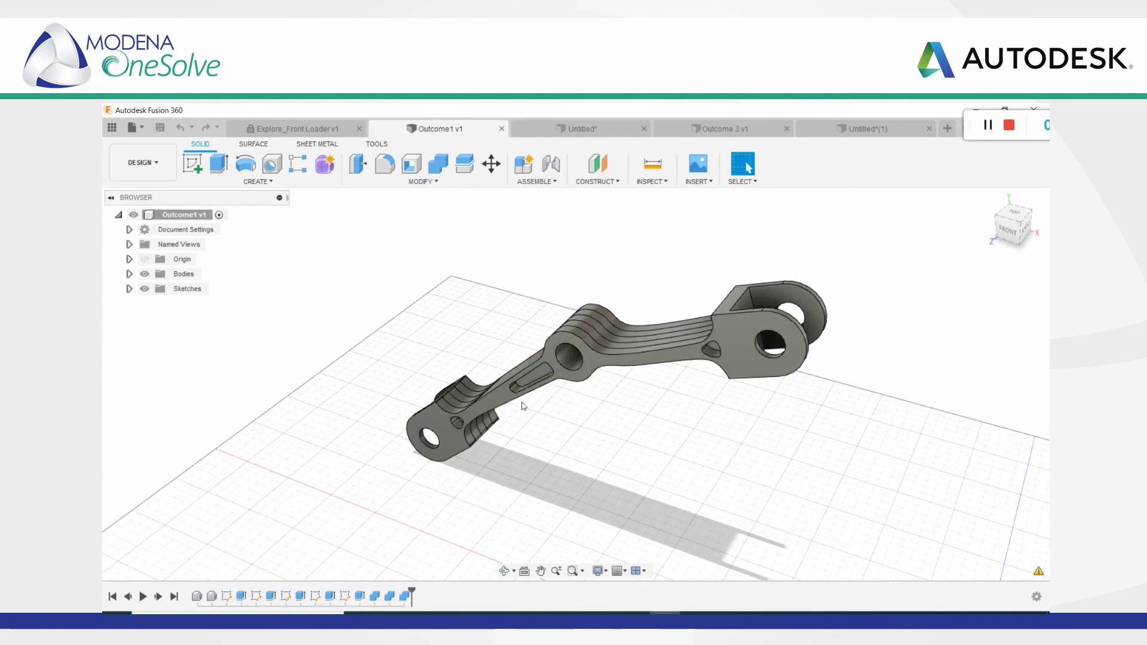
mouse_move(526, 428)
middle_mouse_down("shift")
mouse_move(708, 423)
mouse_move(537, 421)
middle_mouse_up("shift")
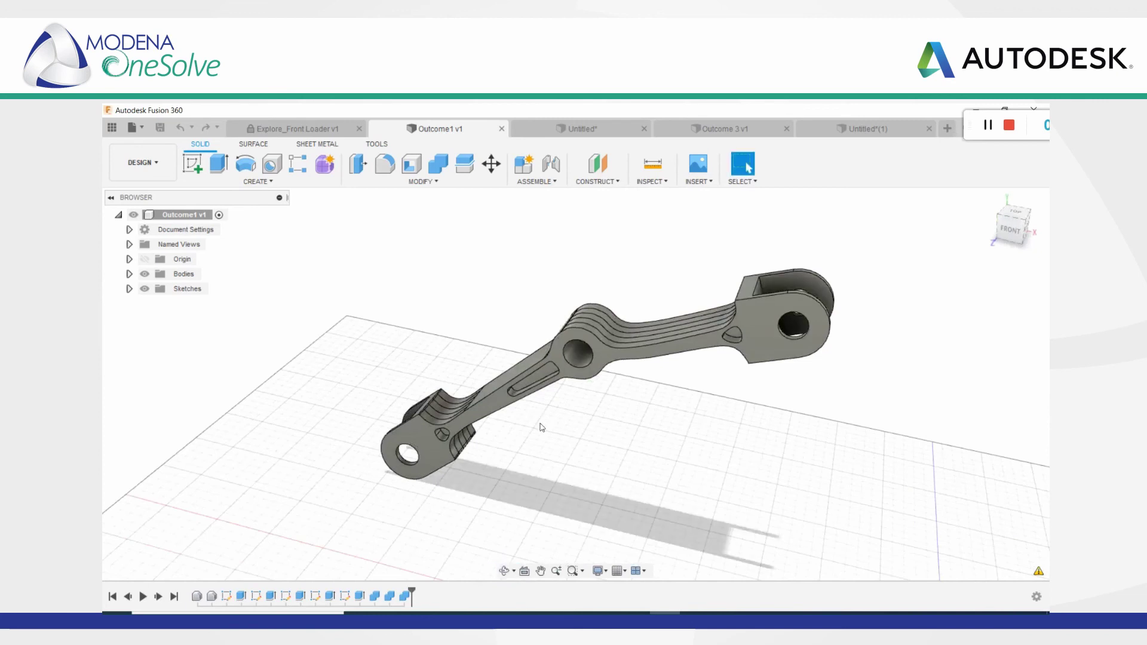
mouse_move(536, 438)
middle_mouse_down("shift")
mouse_move(565, 400)
mouse_move(542, 385)
mouse_move(535, 427)
middle_mouse_up("shift")
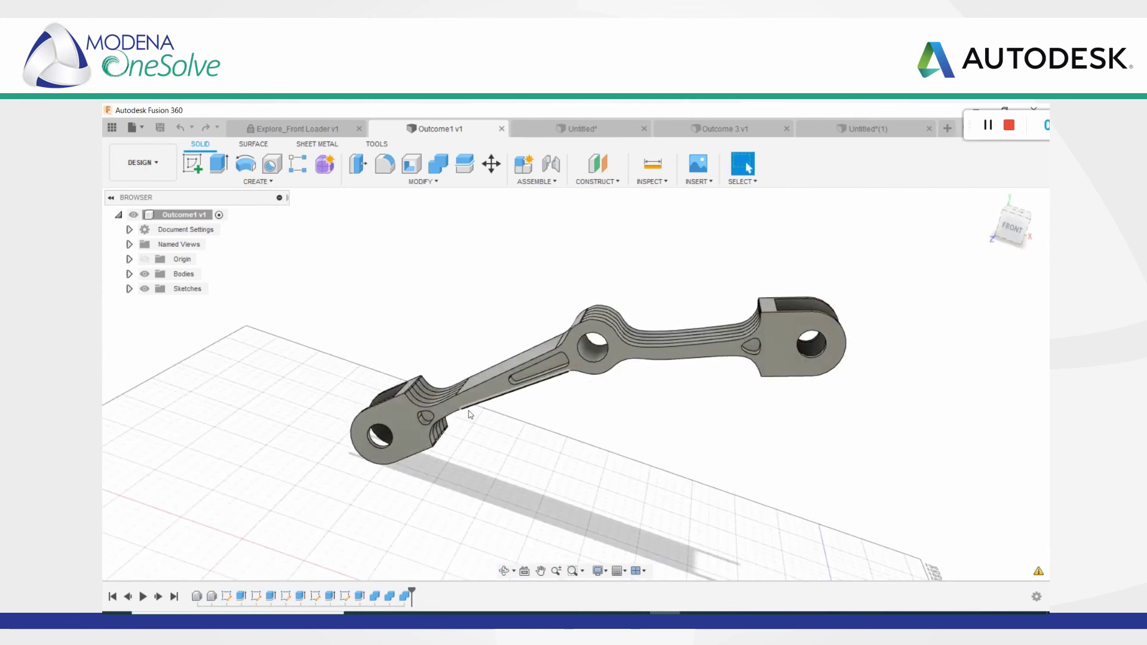
Switch through the first untitled document to Outcome 3 v1 and examine its arm geometry from the front
left_click(571, 129)
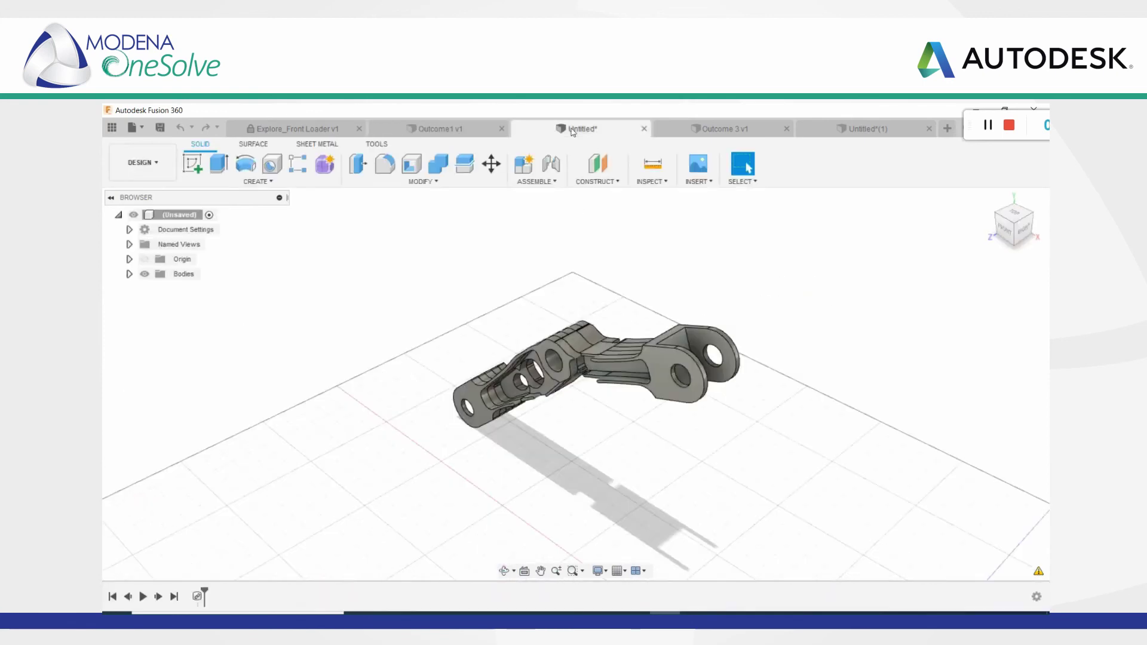
left_click(725, 136)
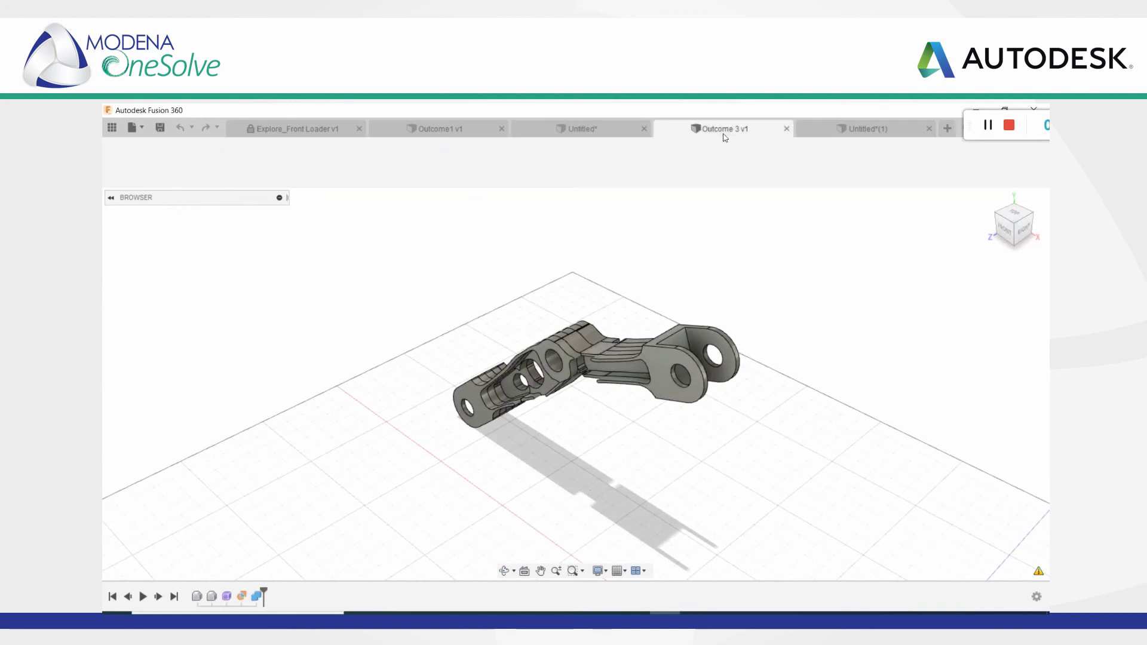
middle_click_drag(439, 432, 464, 419, "shift")
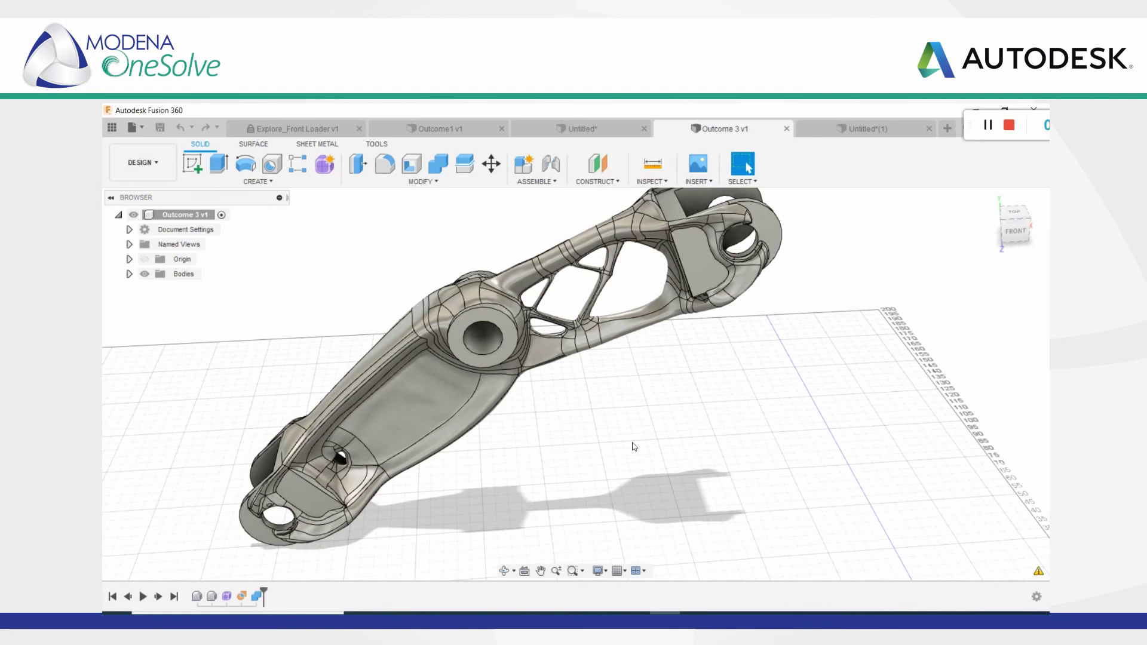
Return to the first untitled document and to Outcome1 v1, inspecting each arm from different angles for comparison
left_click(573, 129)
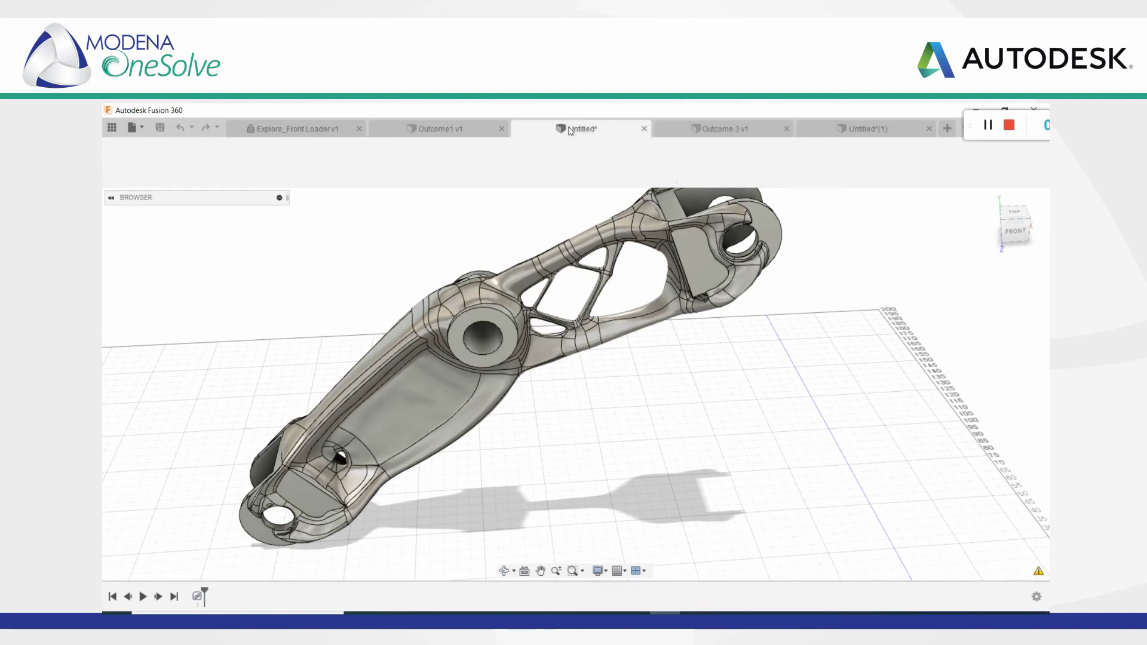
mouse_move(527, 415)
middle_mouse_down("shift")
mouse_move(535, 323)
mouse_move(530, 410)
middle_mouse_up("shift")
left_click(439, 133)
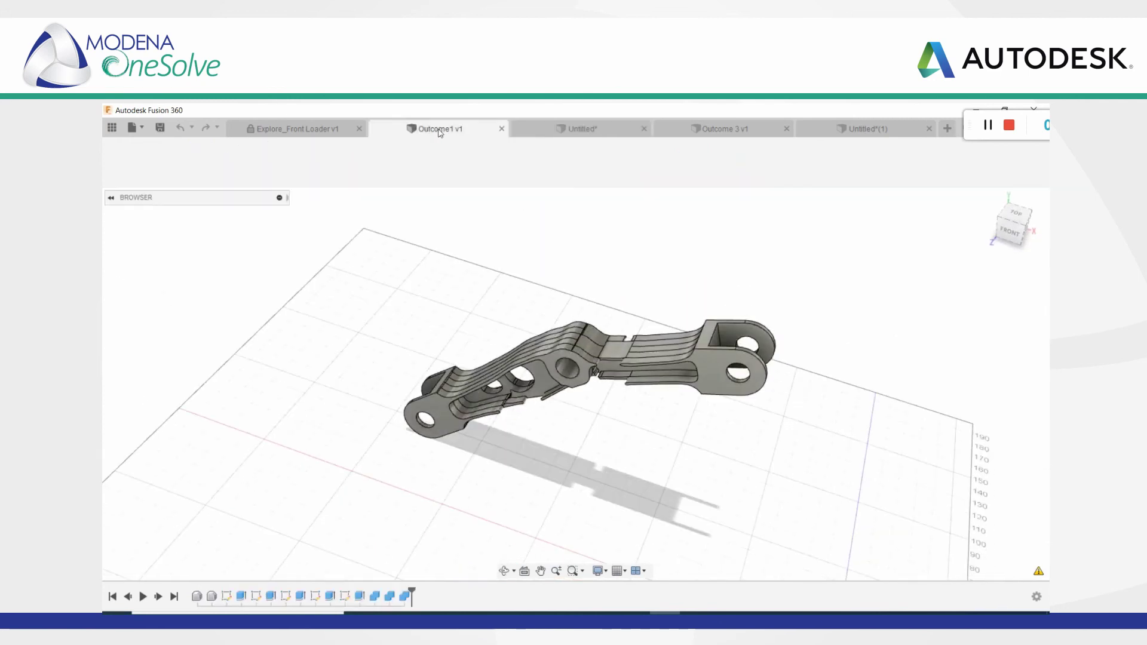
middle_click_drag(551, 398, 584, 400, "shift")
key("Escape")
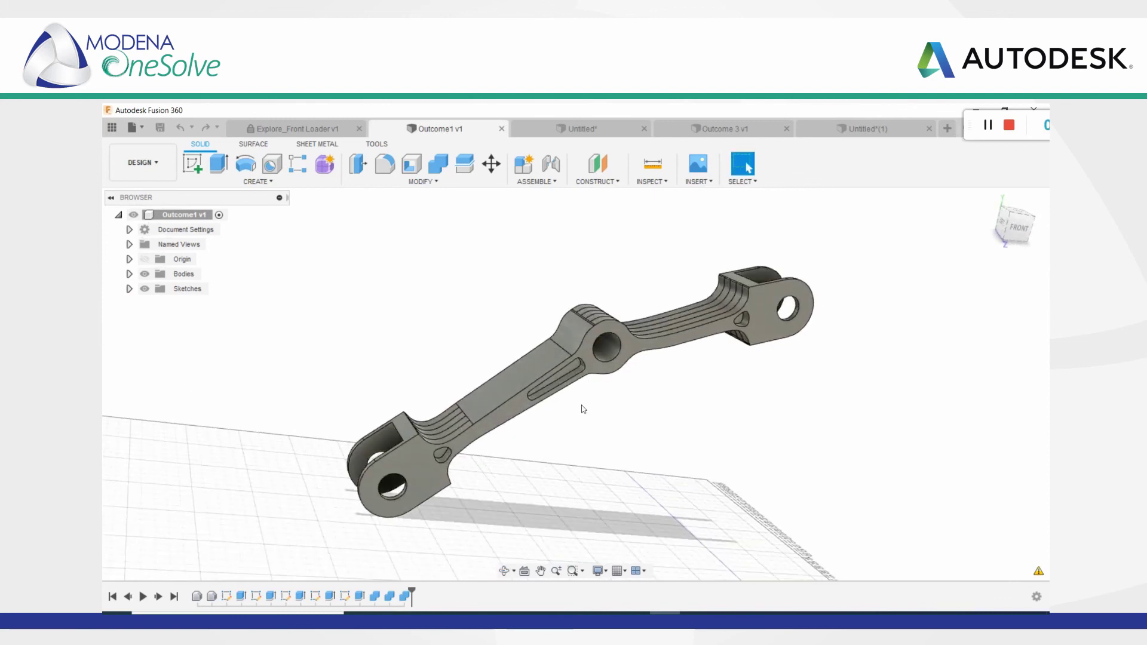